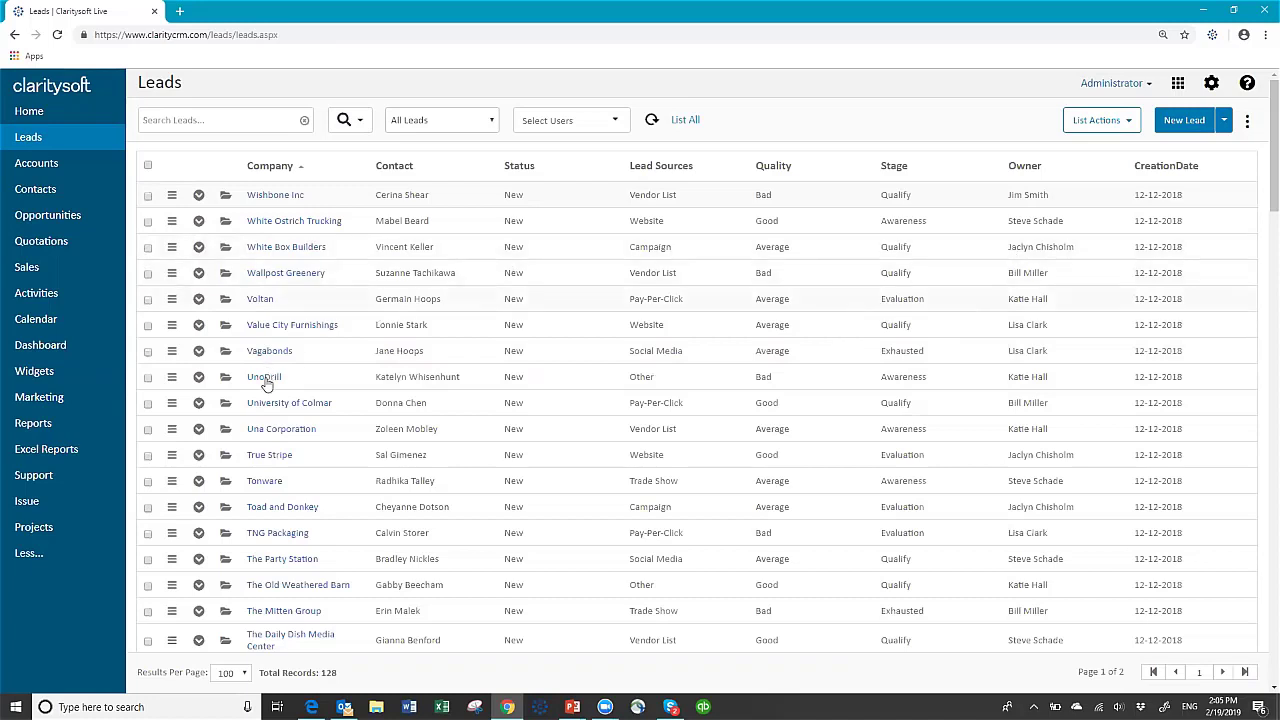
- Create a new webinar reports folder under Excel Reports and start a blank Excel report
left_click(47, 452)
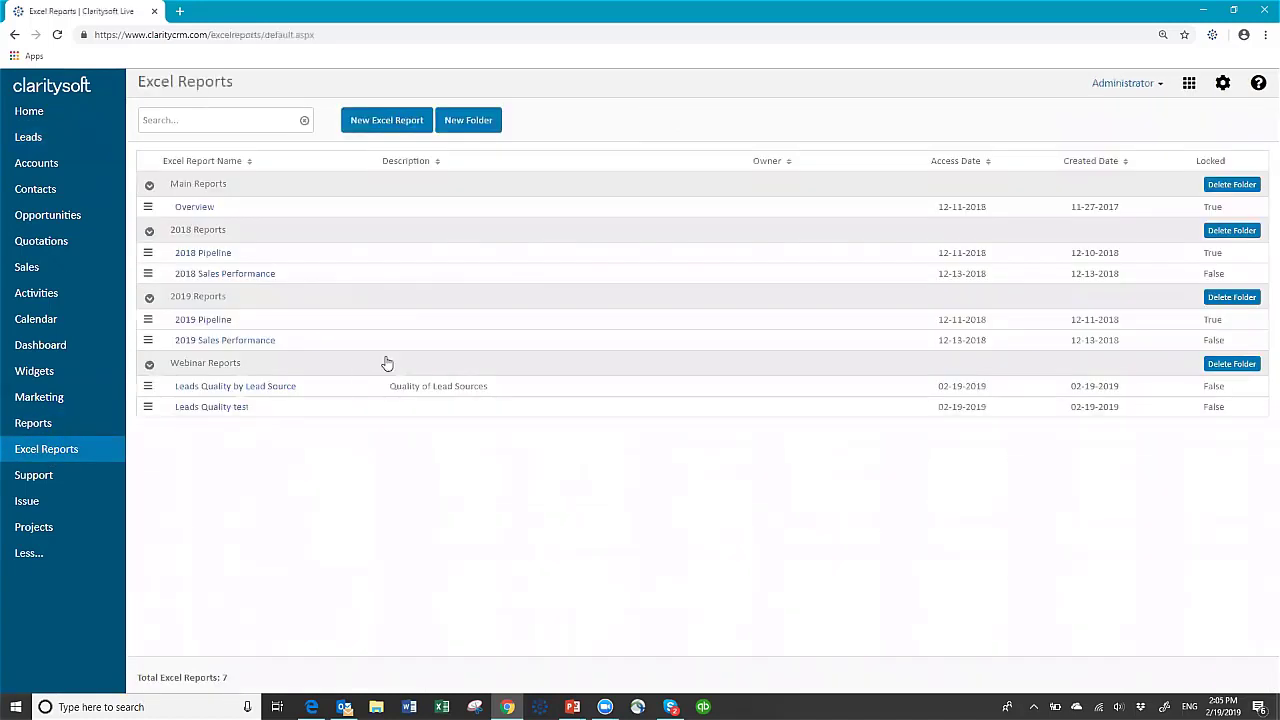
left_click(472, 122)
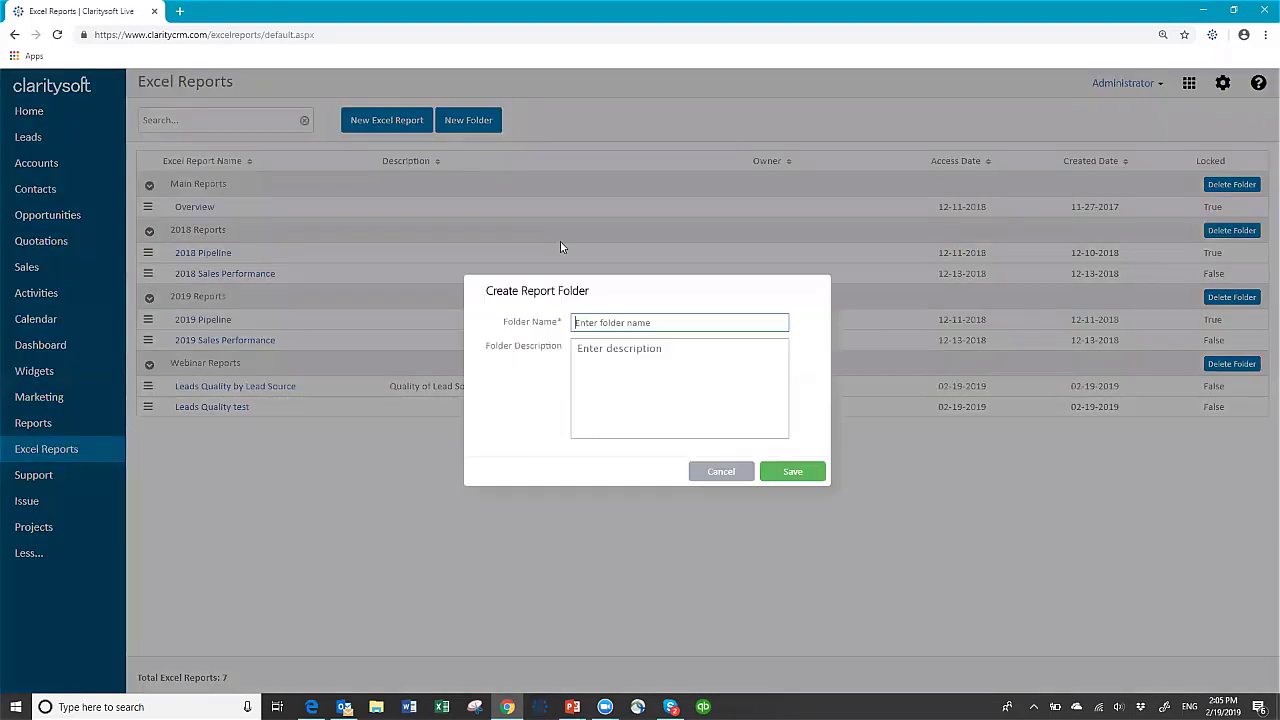
type("Susan Webinar Reports")
left_click(787, 471)
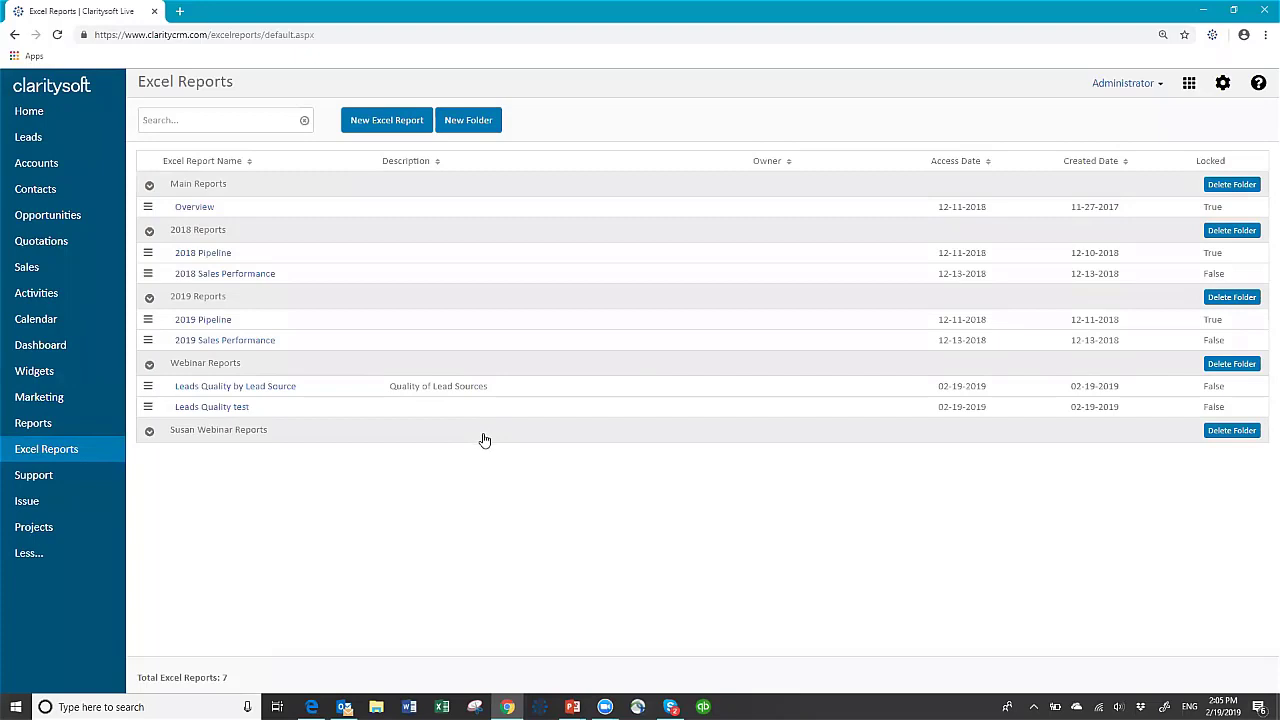
left_click(388, 122)
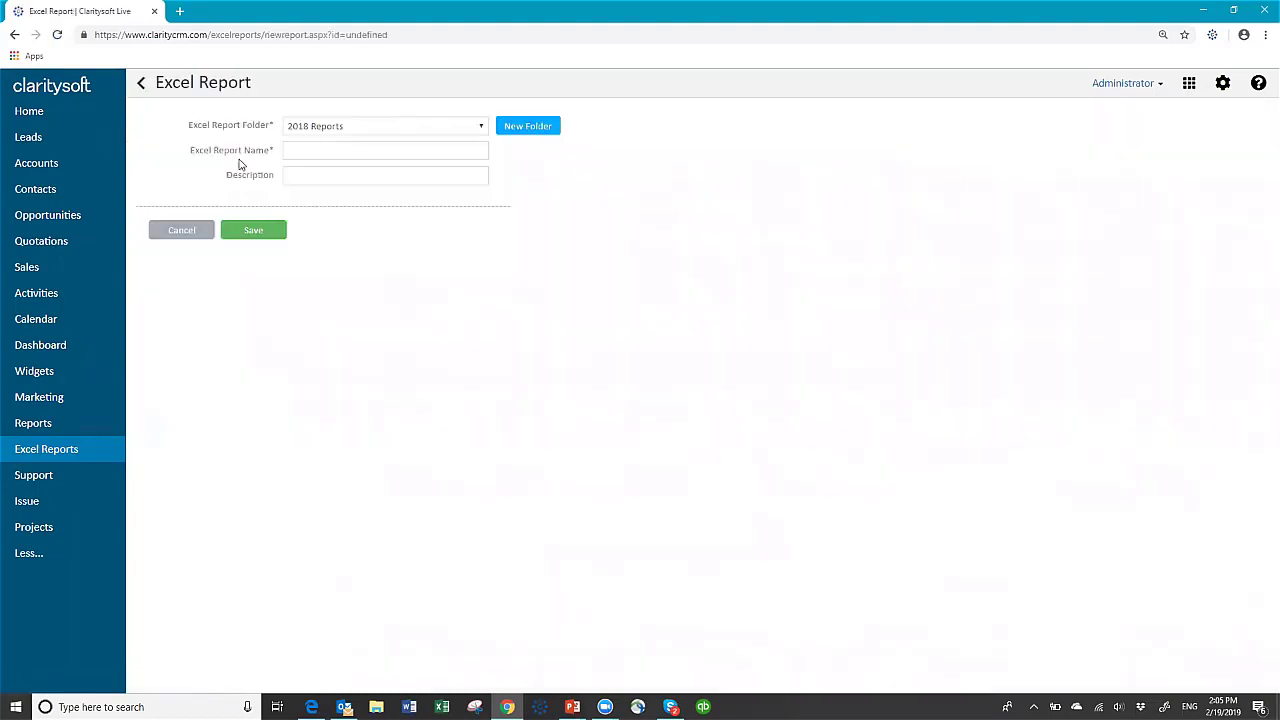
- Save Excel report 'Lead Quality by Lead Source', described 'Quality vs Source', in the webinar folder
left_click(482, 128)
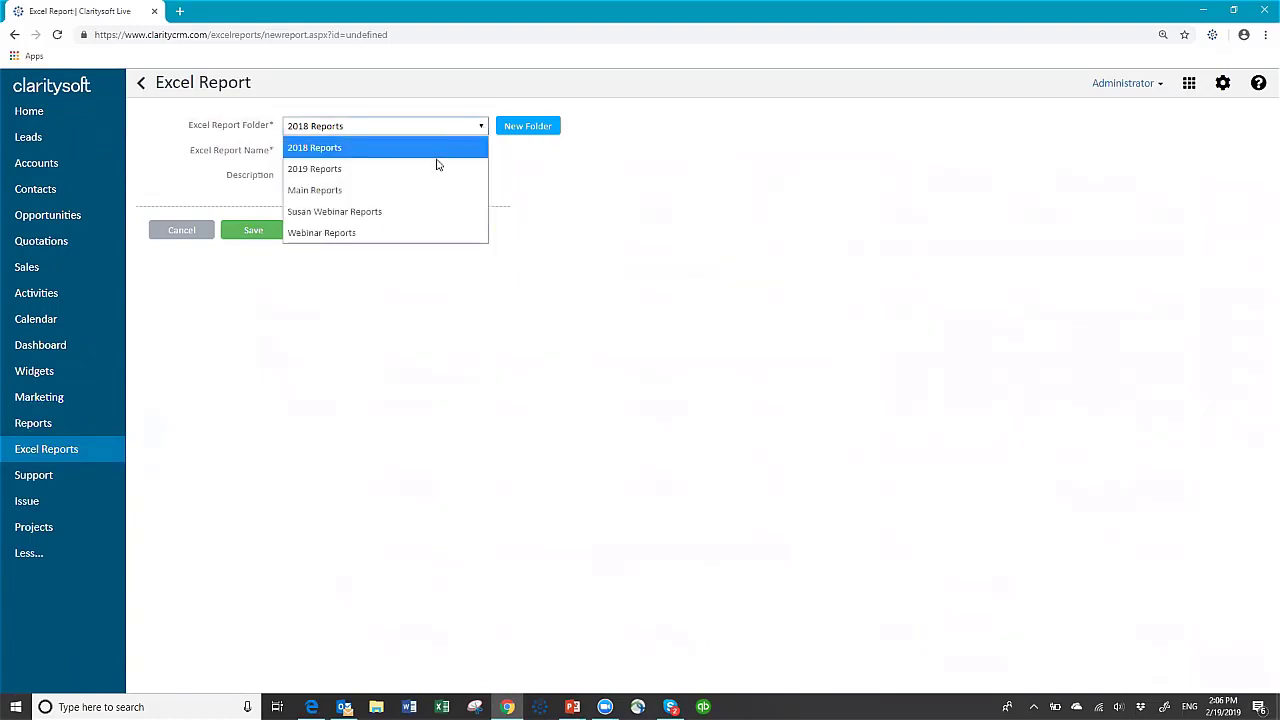
left_click(395, 209)
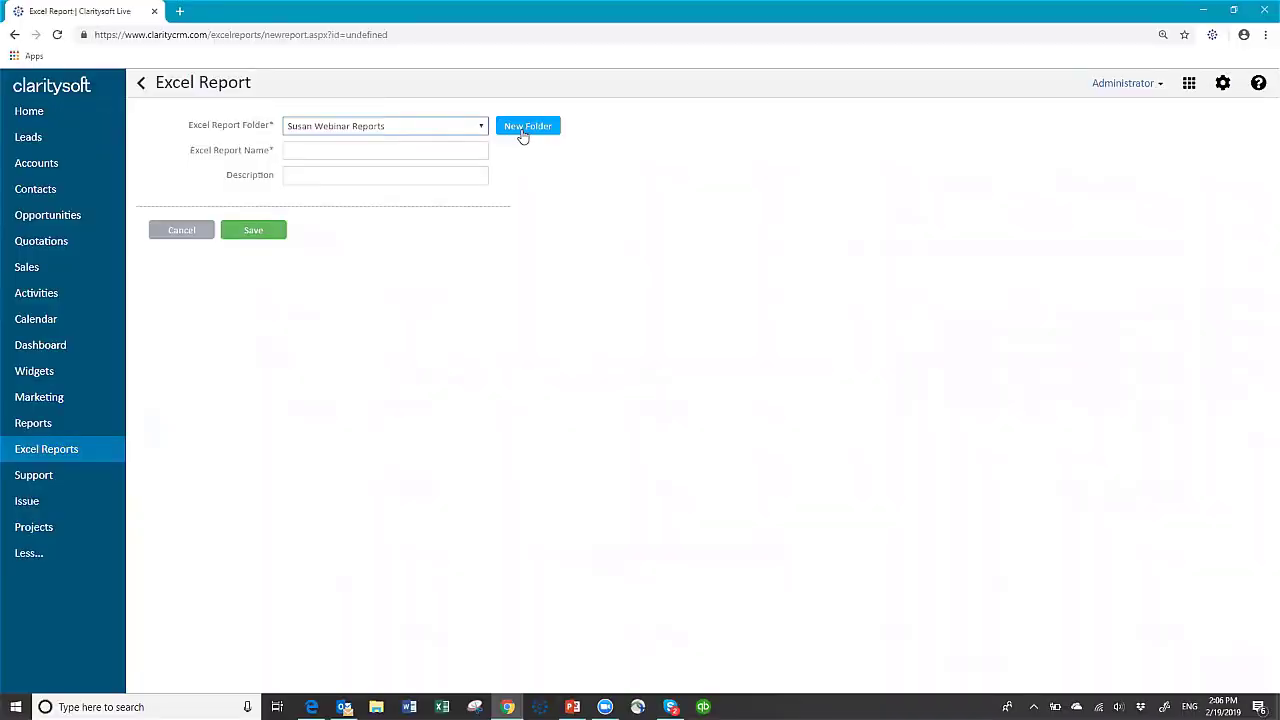
left_click(340, 155)
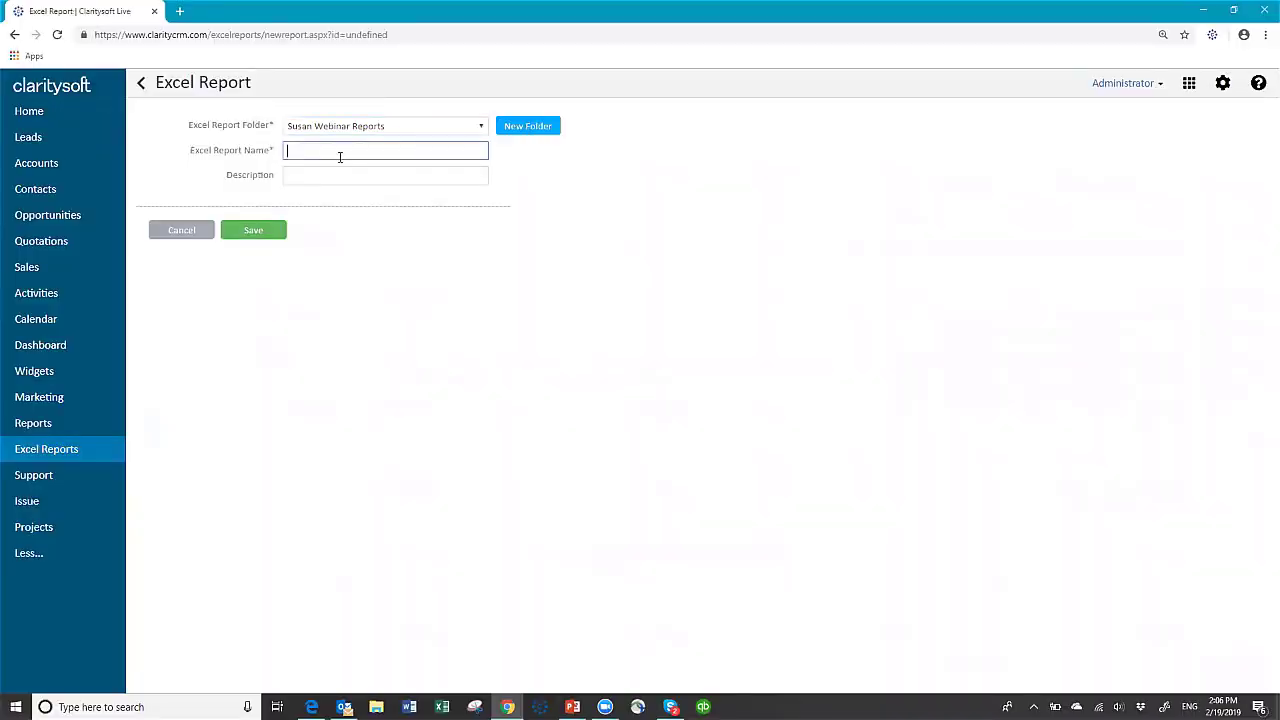
type("Lead Quality by Lead Source")
left_click(330, 176)
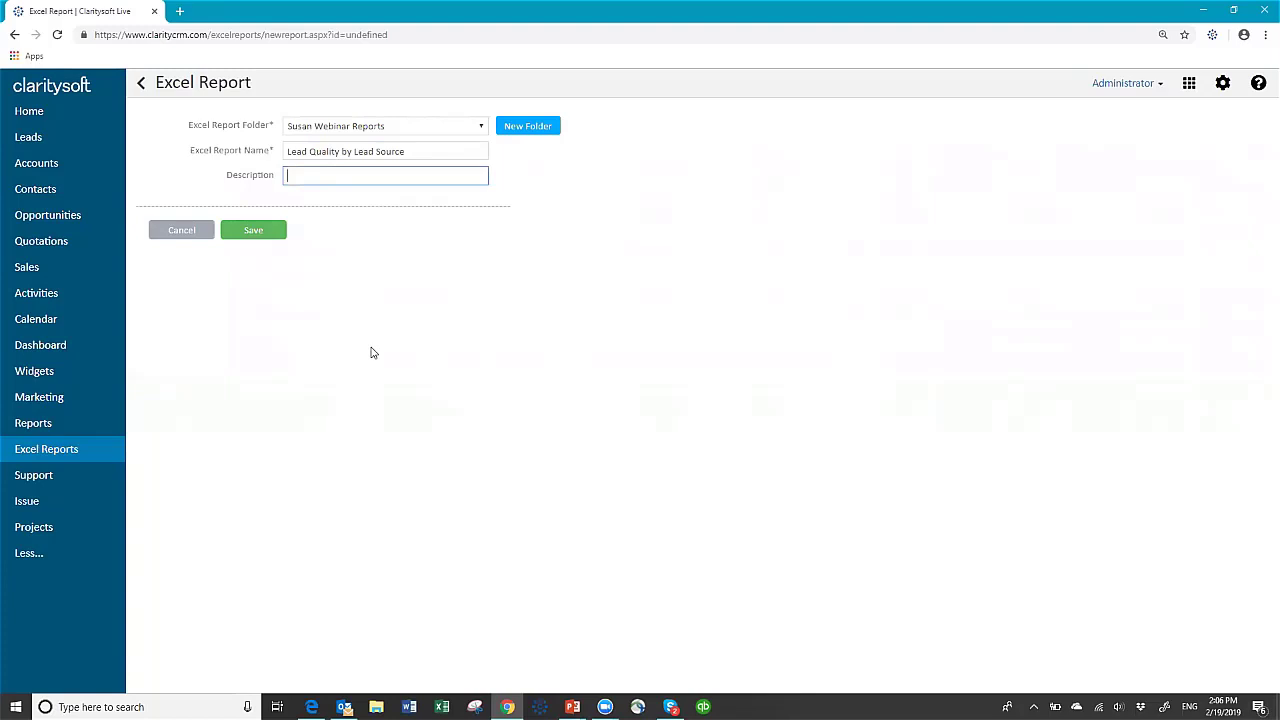
type("Quality vs Source")
left_click(253, 231)
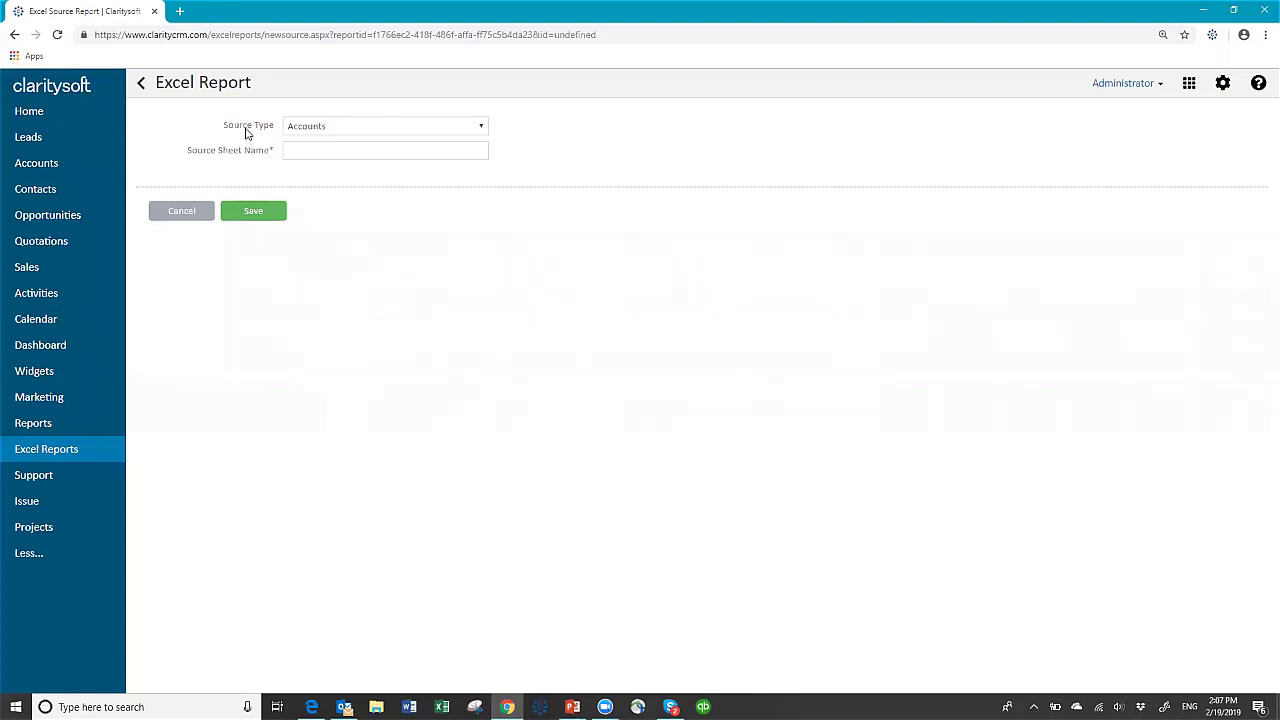
- Set the source type to Leads and save it with source sheet name 'Leads'
left_click(482, 127)
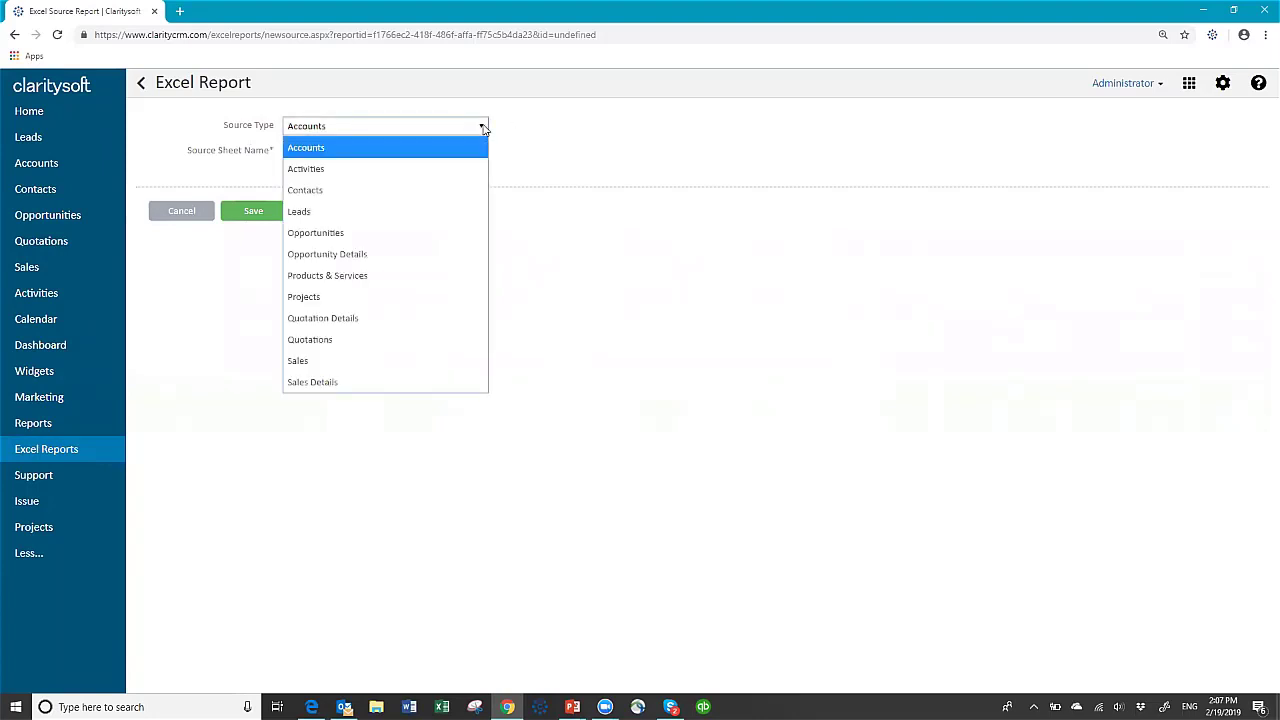
left_click(352, 213)
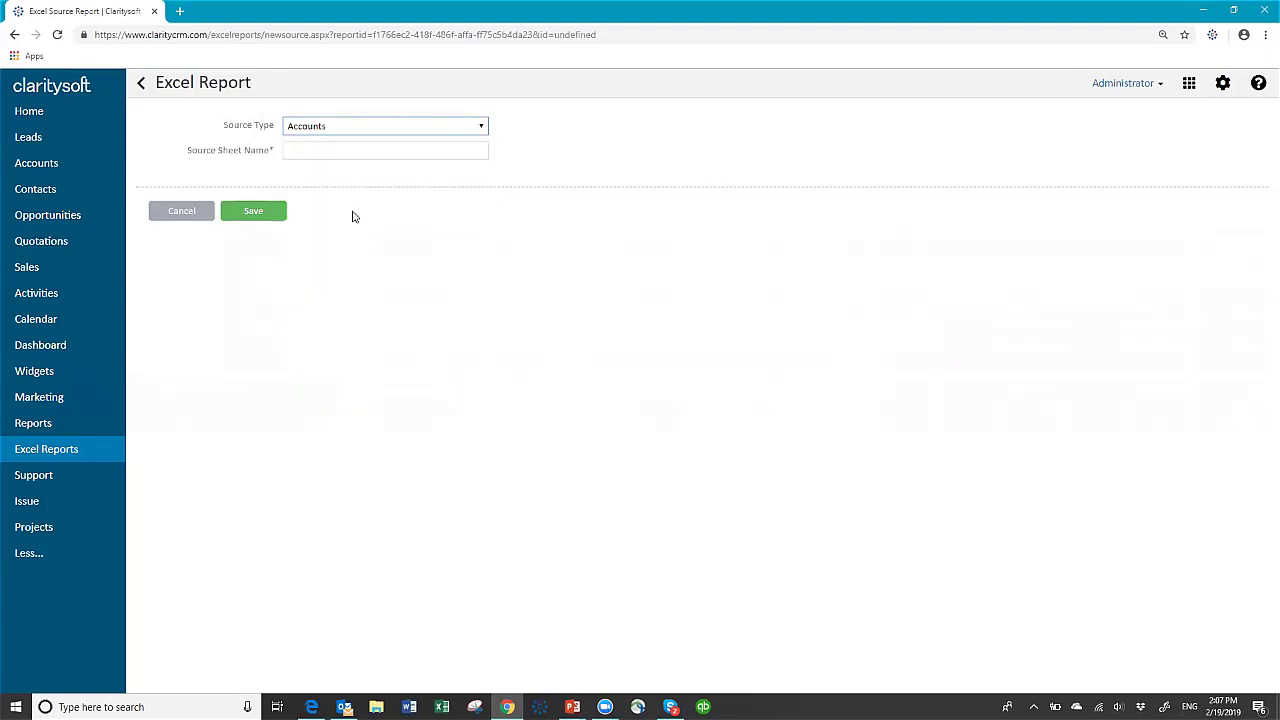
left_click(328, 155)
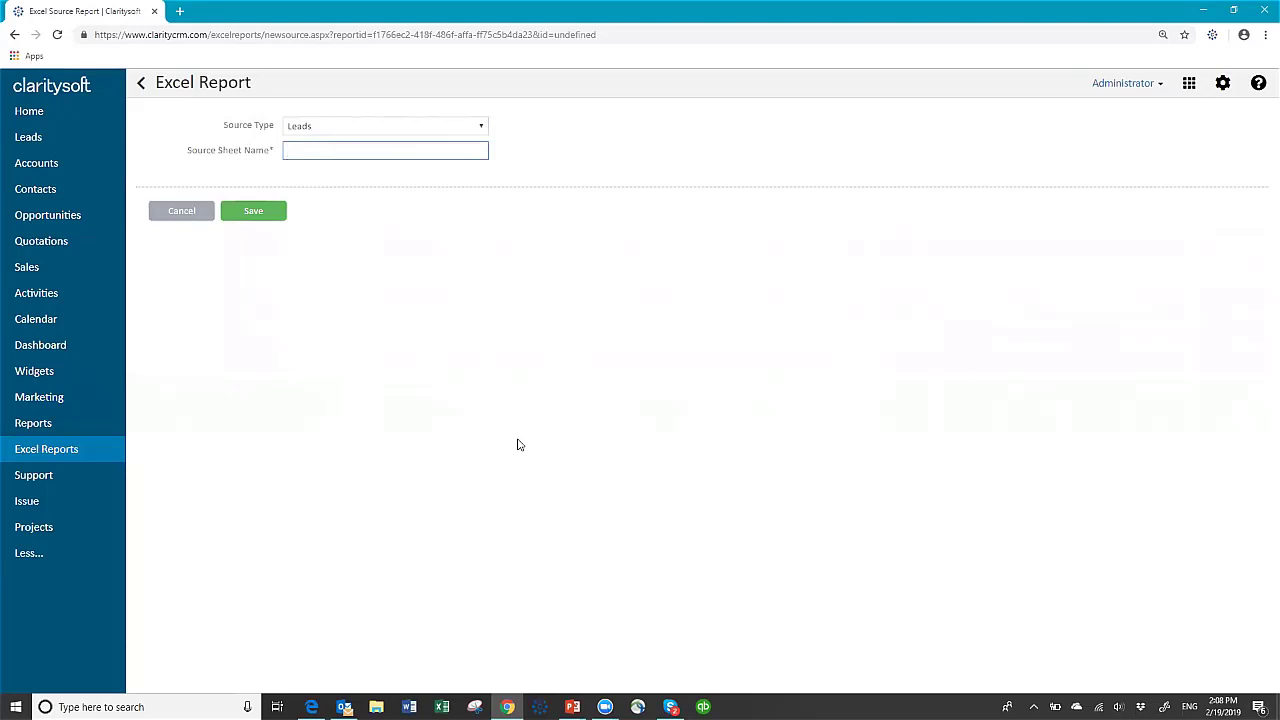
type("Leads")
left_click(253, 213)
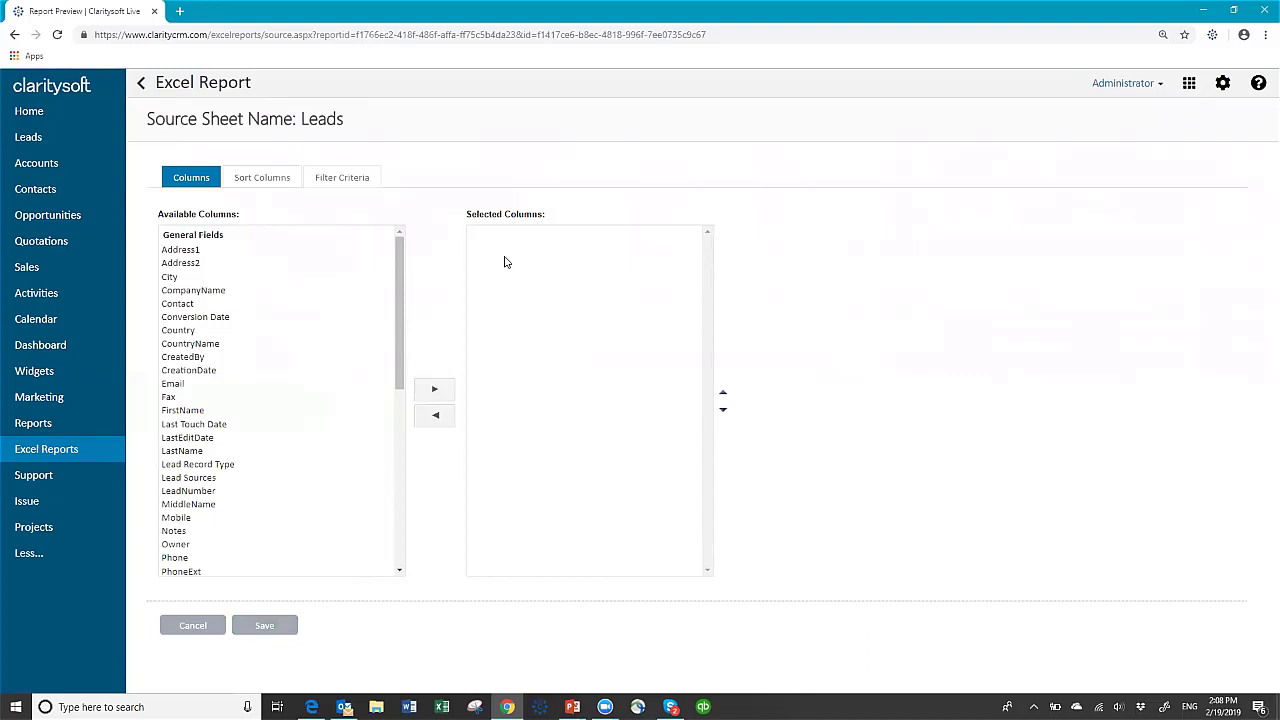
- Add CompanyName, Lead Sources and Quality to the Leads sheet's selected columns
left_click(212, 292)
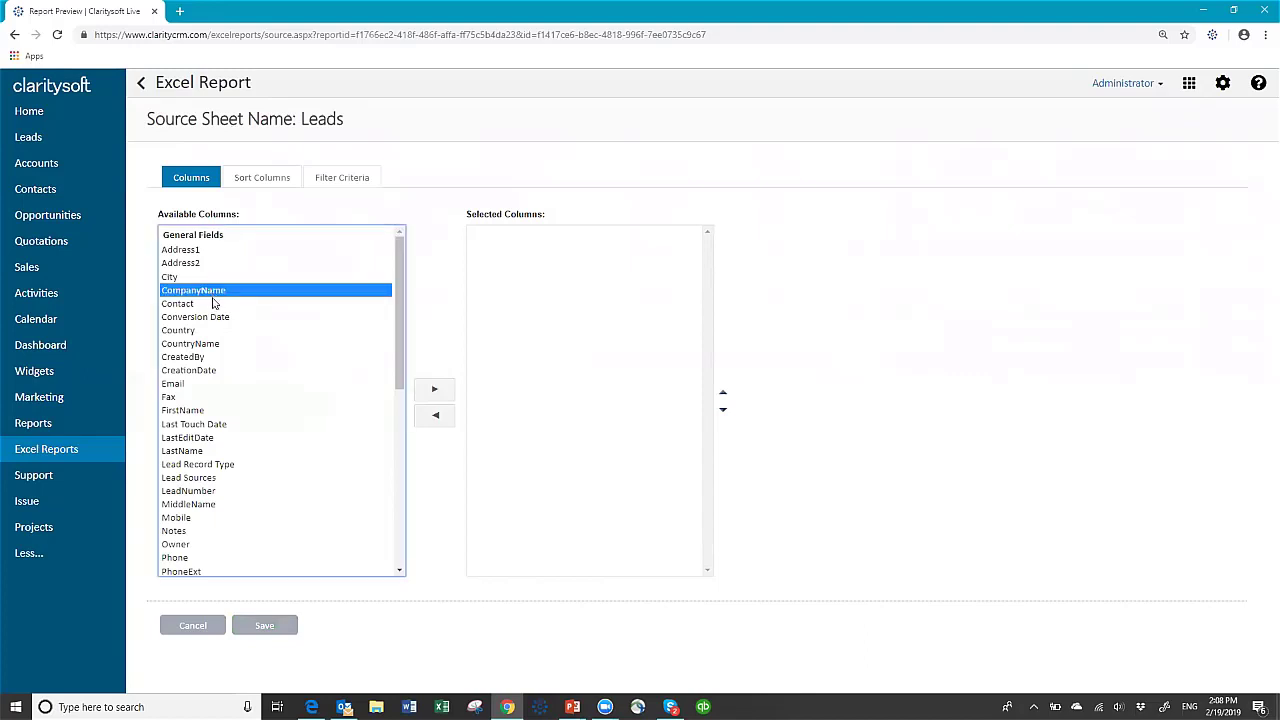
left_click(435, 390)
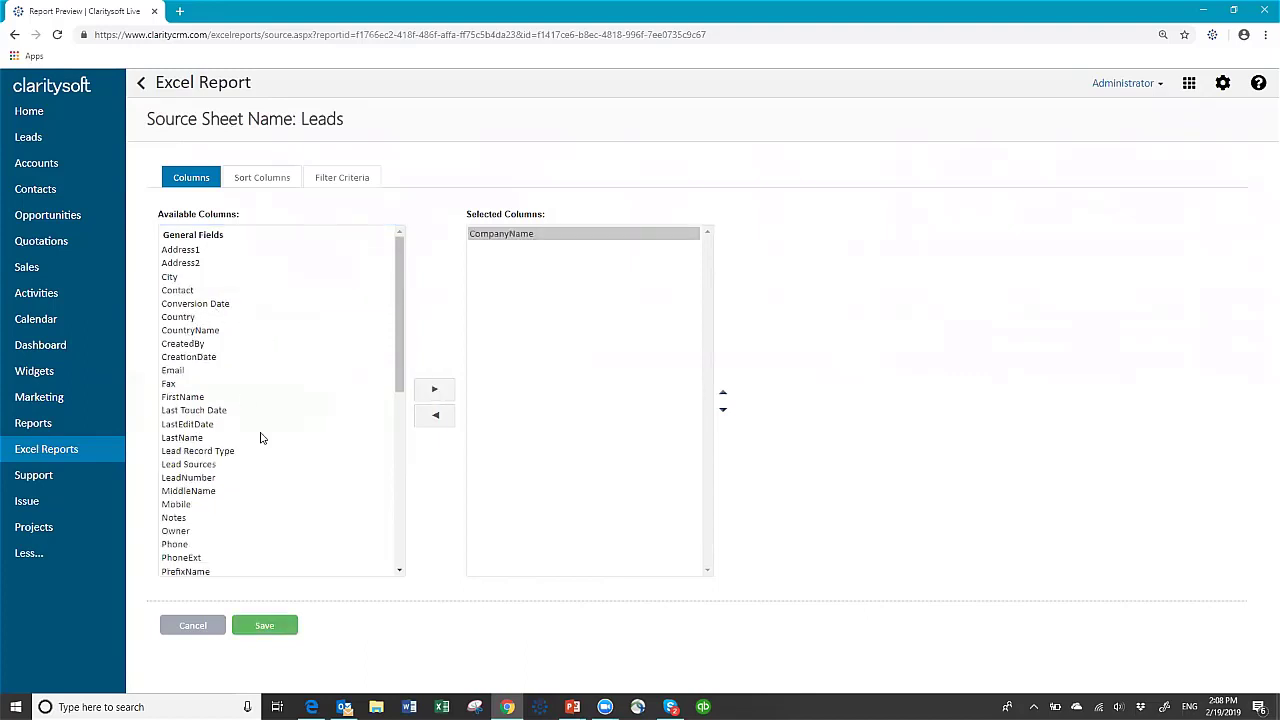
left_click(201, 466)
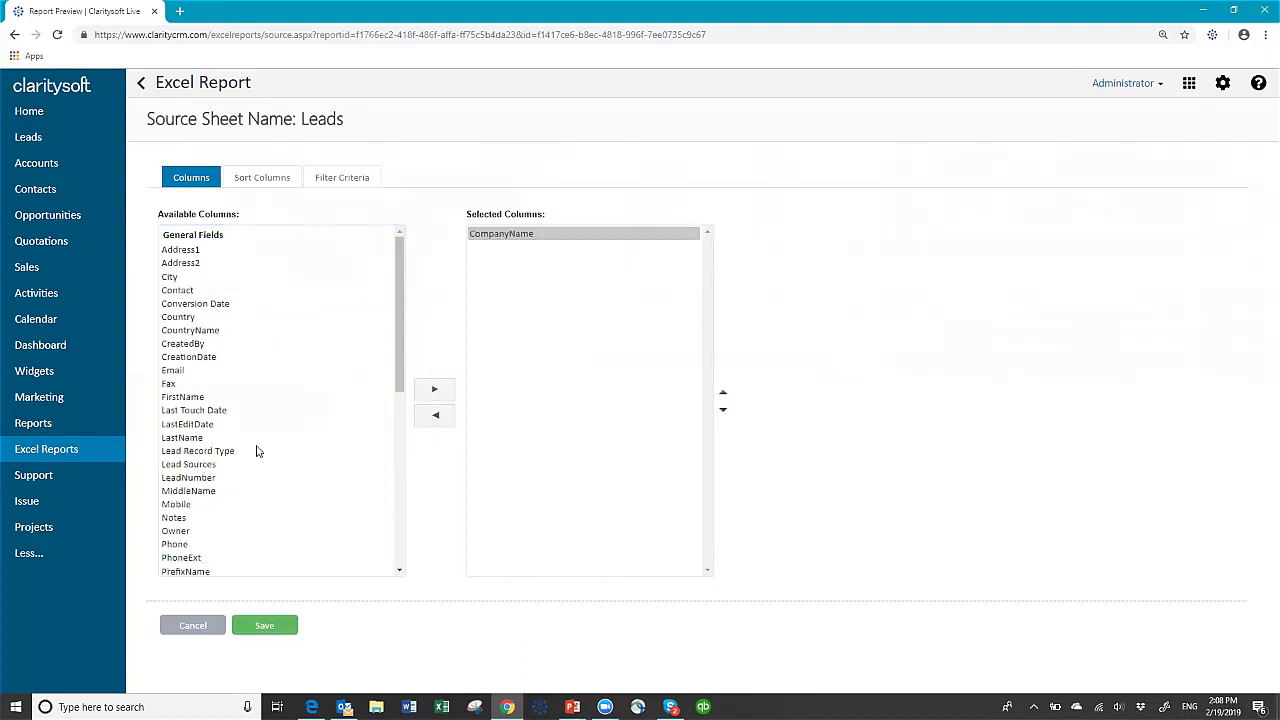
left_click(435, 390)
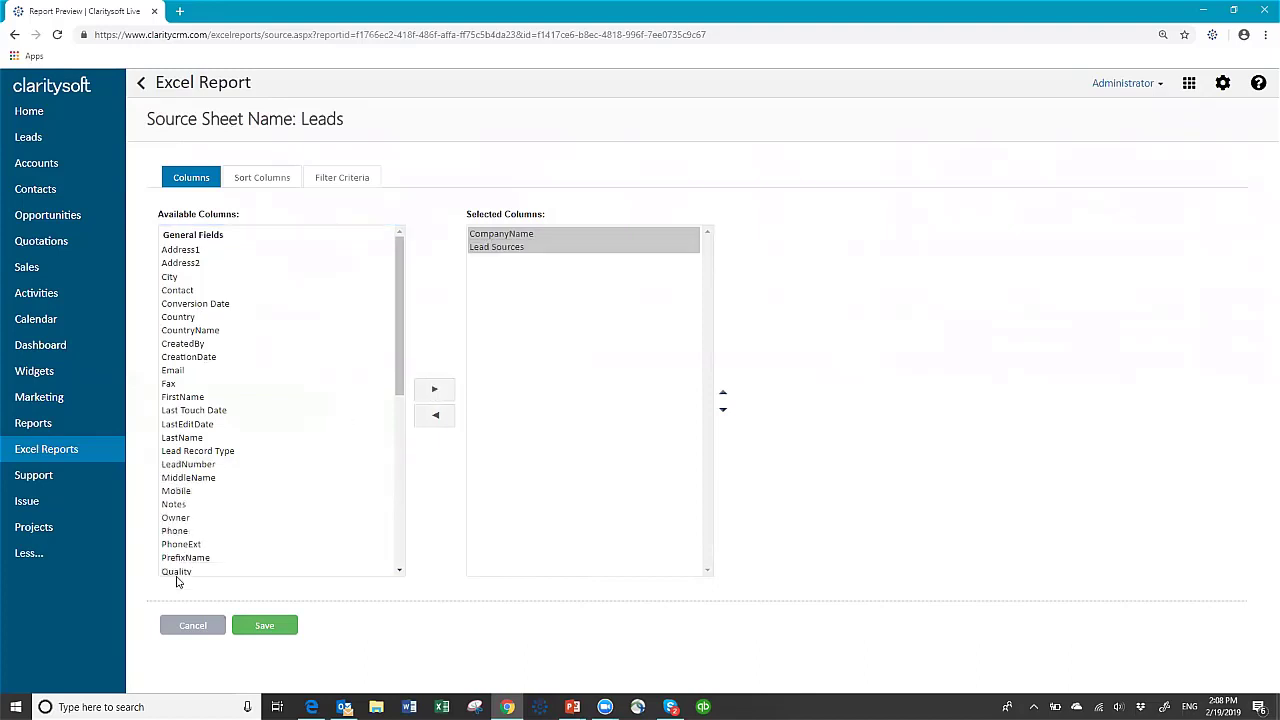
left_click(179, 572)
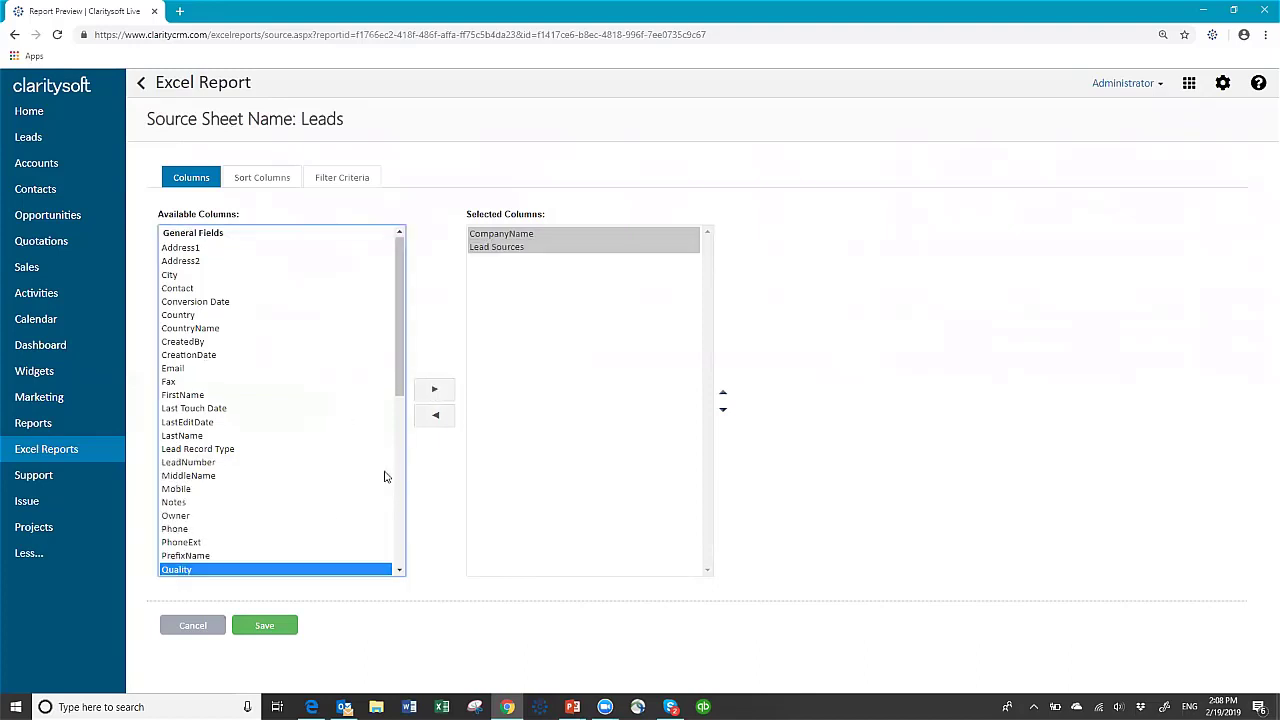
left_click(432, 391)
- Reorder the selected columns to Lead Sources, Quality, then CompanyName
left_click_drag(400, 390, 397, 565)
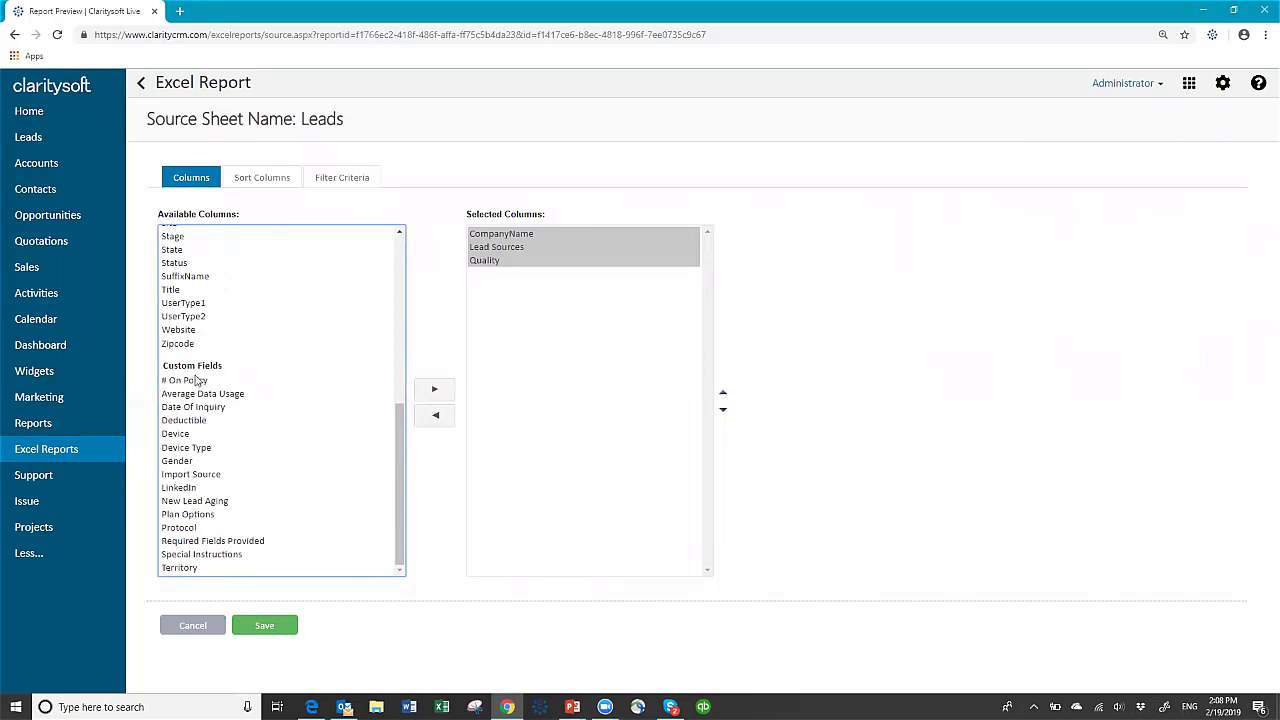
left_click_drag(399, 425, 329, 483)
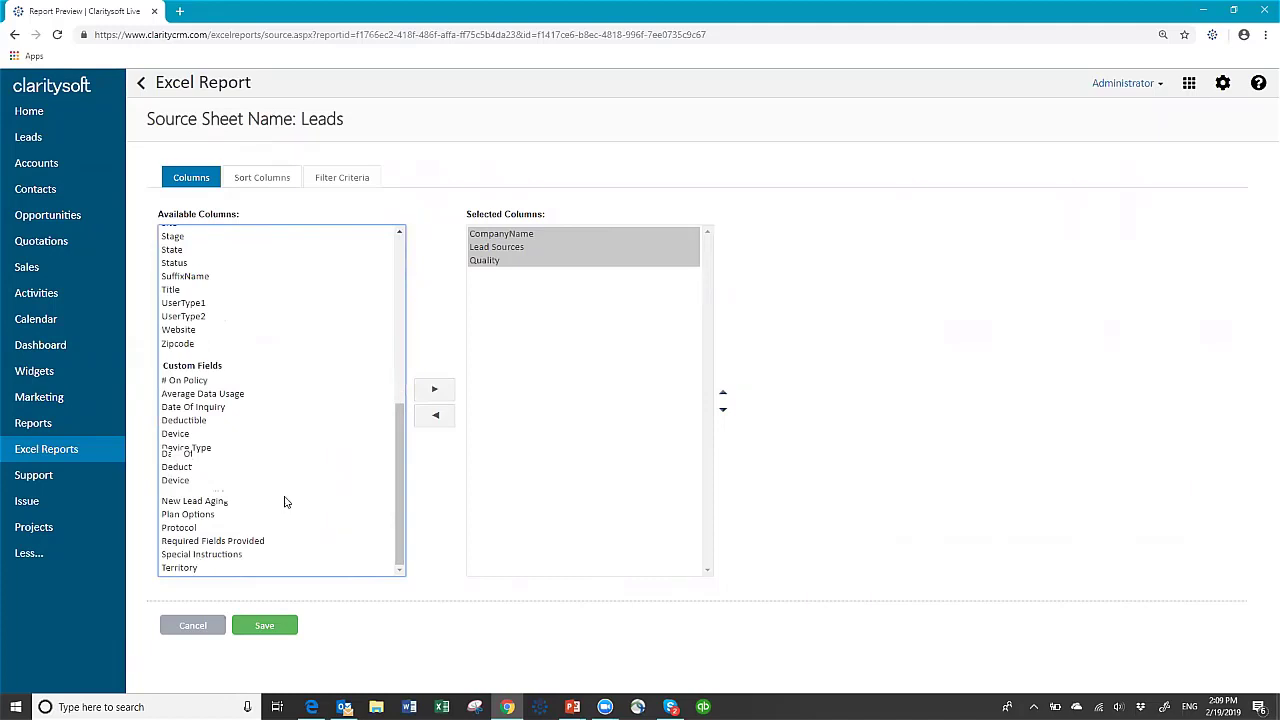
left_click_drag(404, 507, 385, 244)
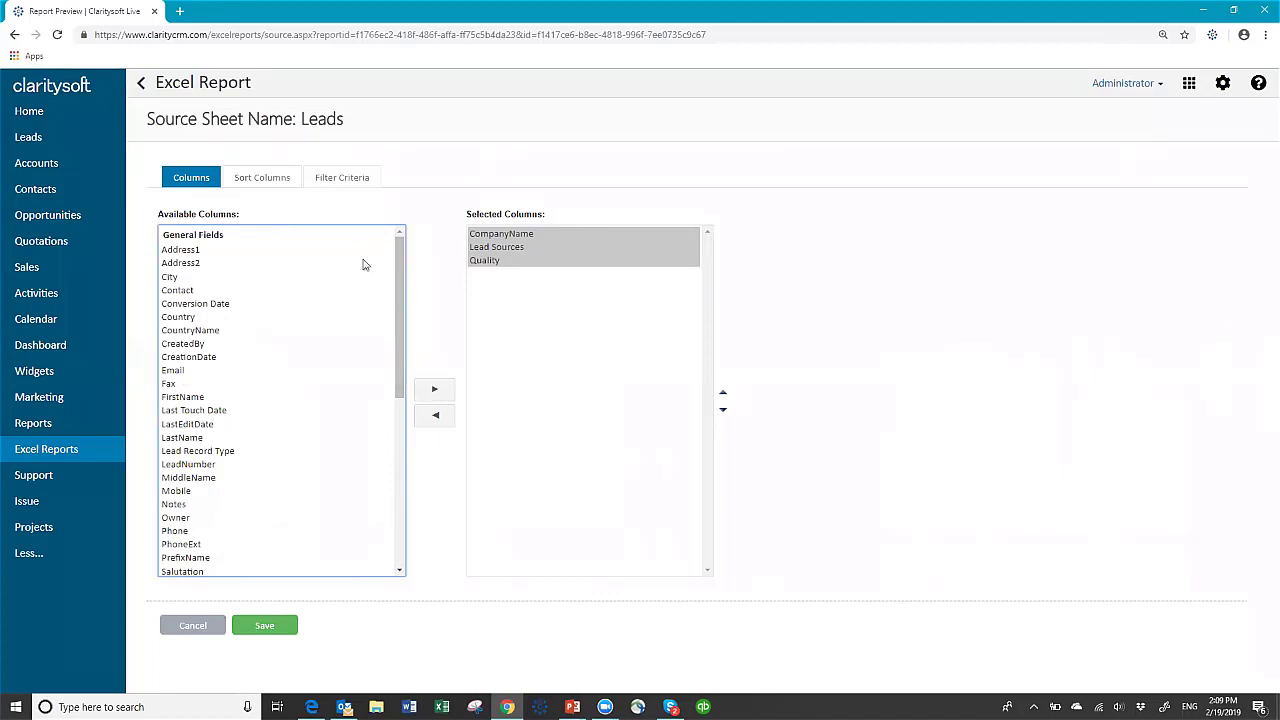
left_click(497, 248)
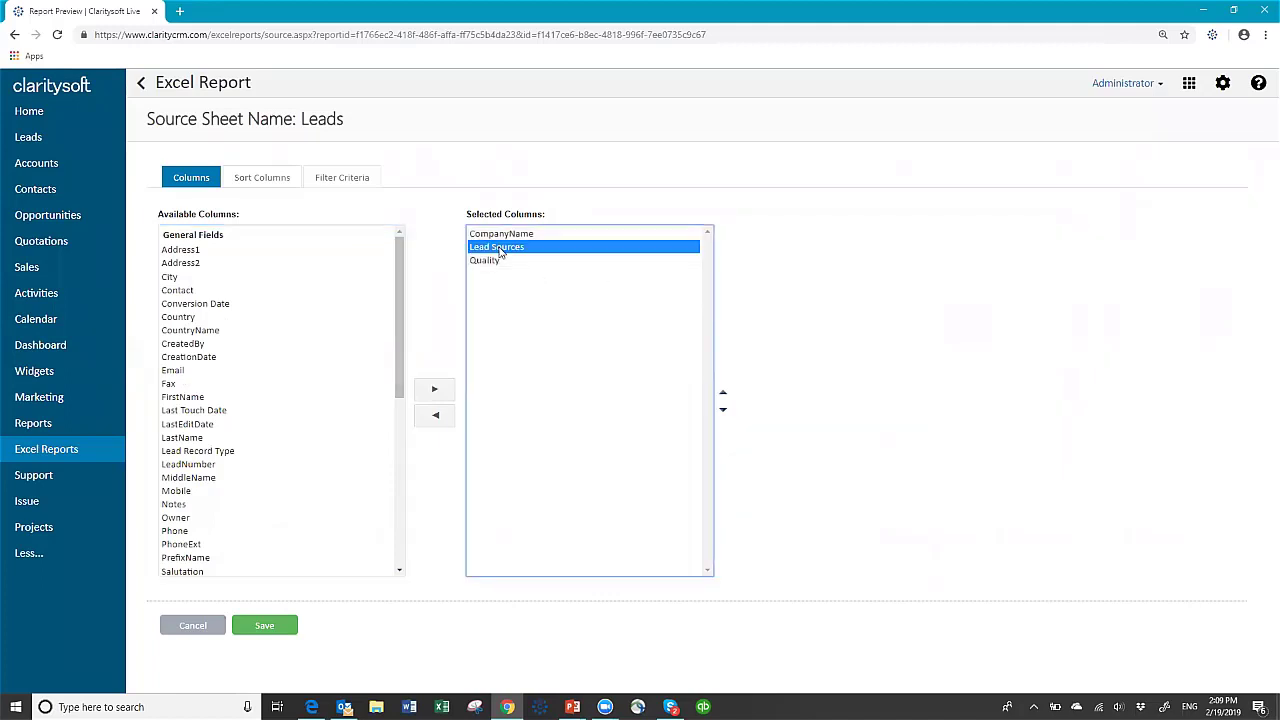
left_click(723, 395)
left_click(484, 261)
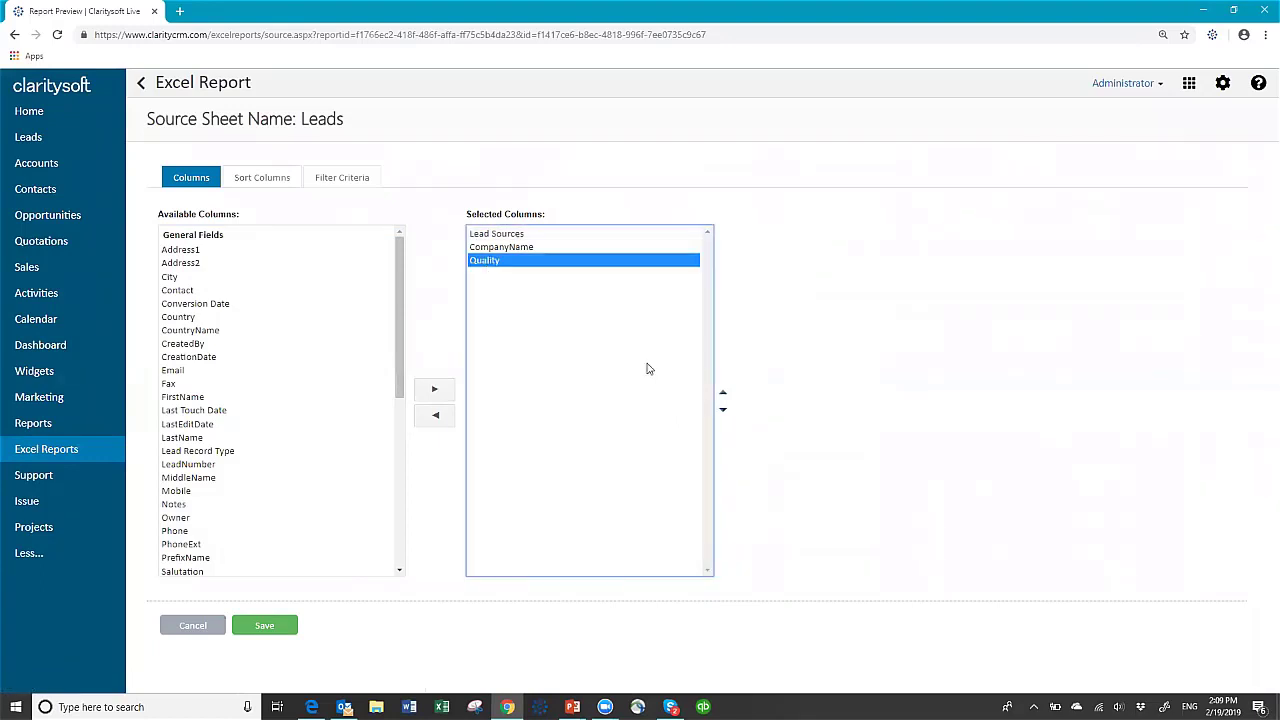
left_click(721, 395)
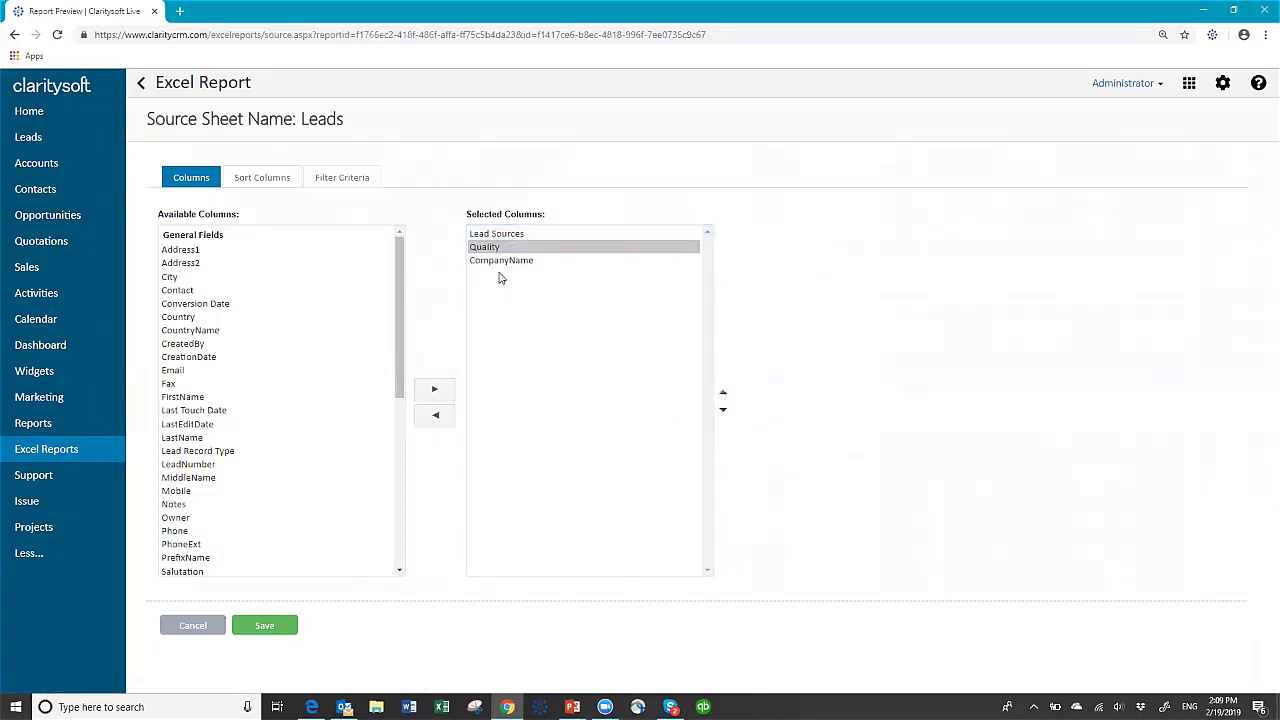
left_click(267, 182)
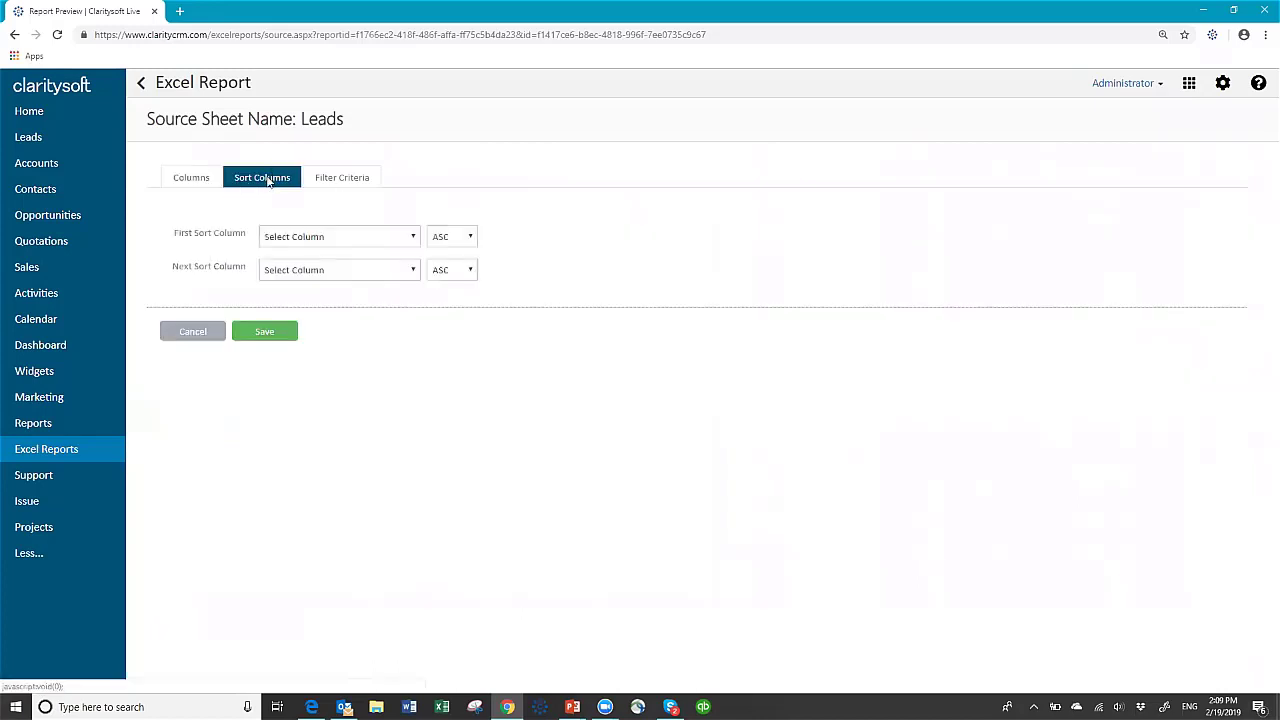
- Sort the Leads source first by Lead Sources, then by Quality, both ascending
left_click(413, 237)
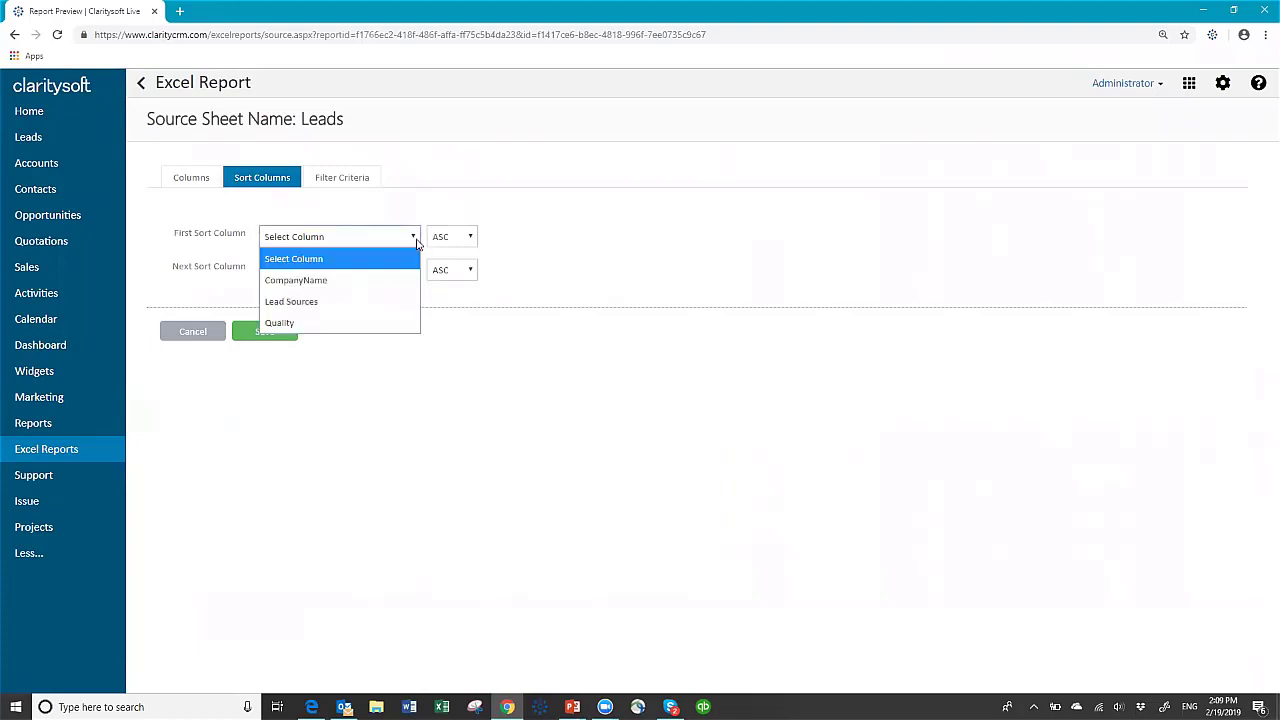
left_click(341, 302)
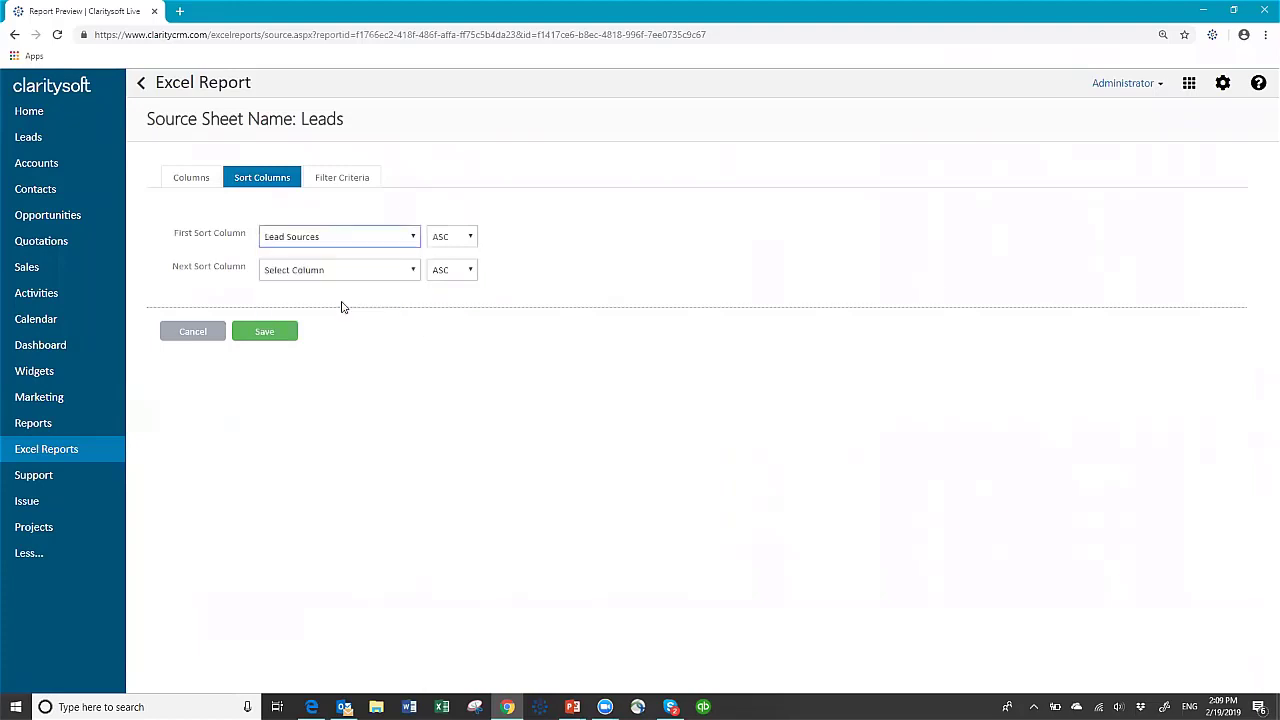
left_click(413, 270)
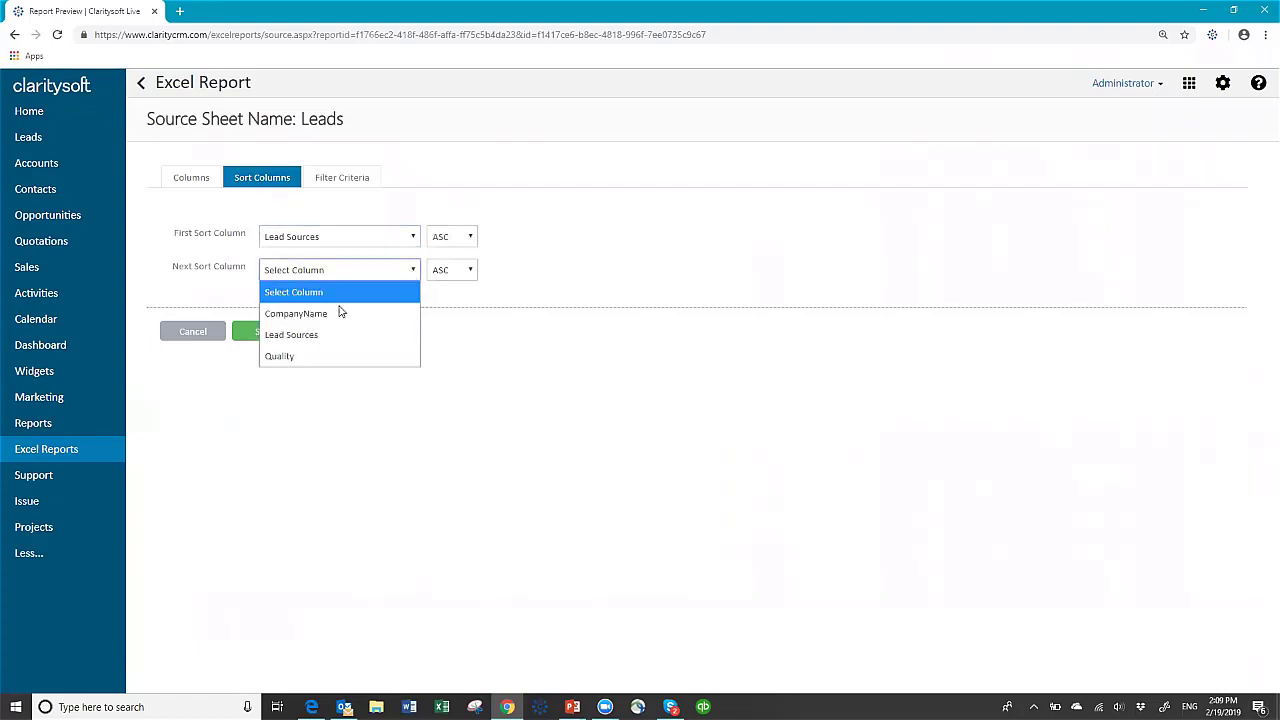
left_click(310, 356)
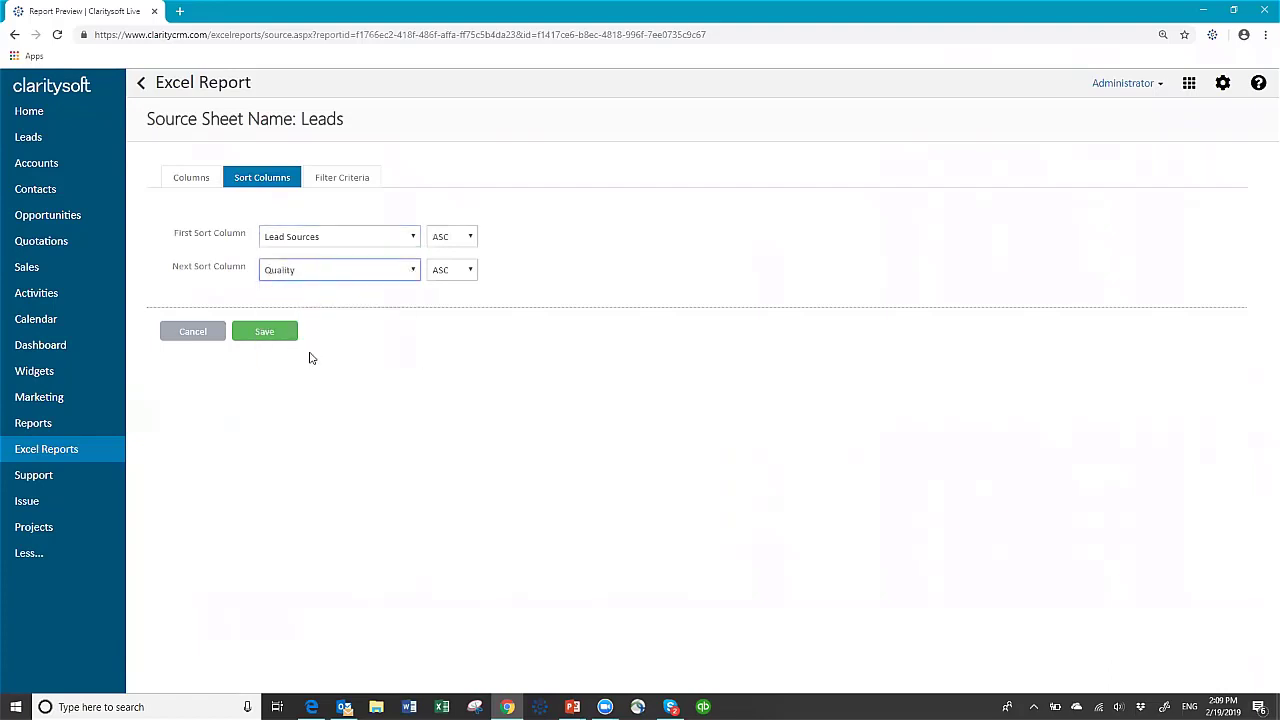
left_click(342, 179)
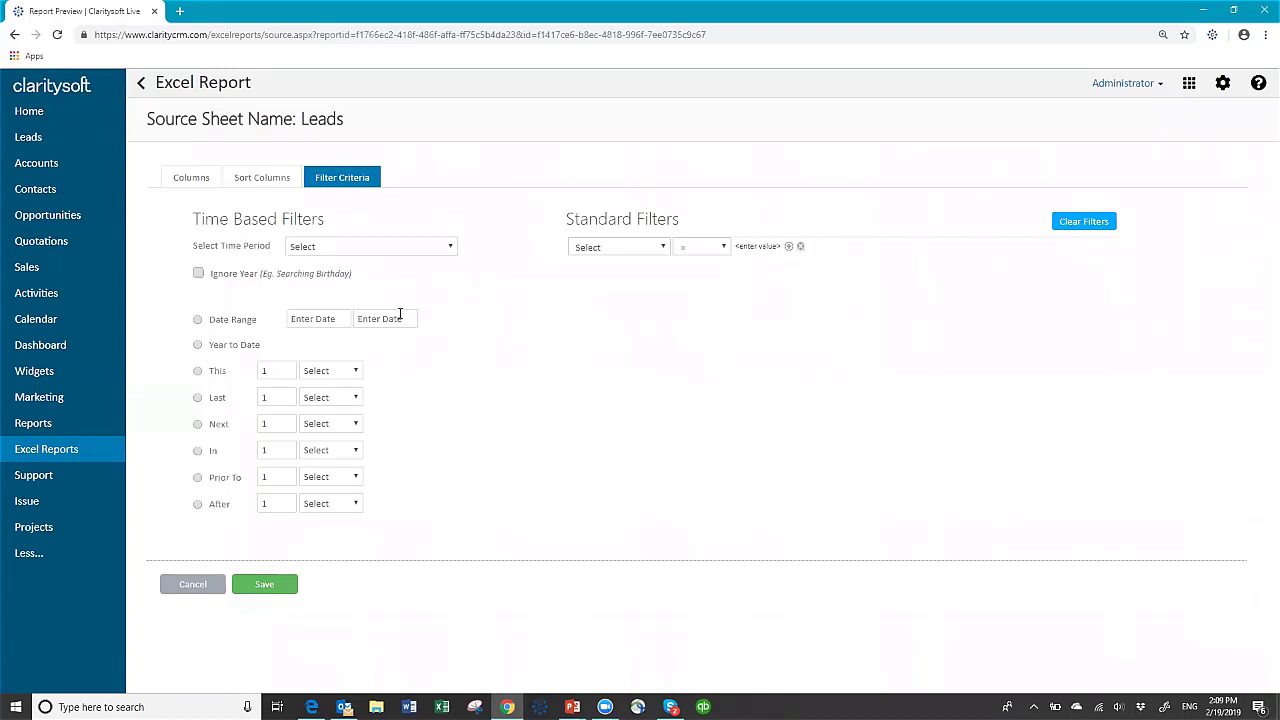
- Try a CreationDate time filter covering the last 3 months
left_click(450, 250)
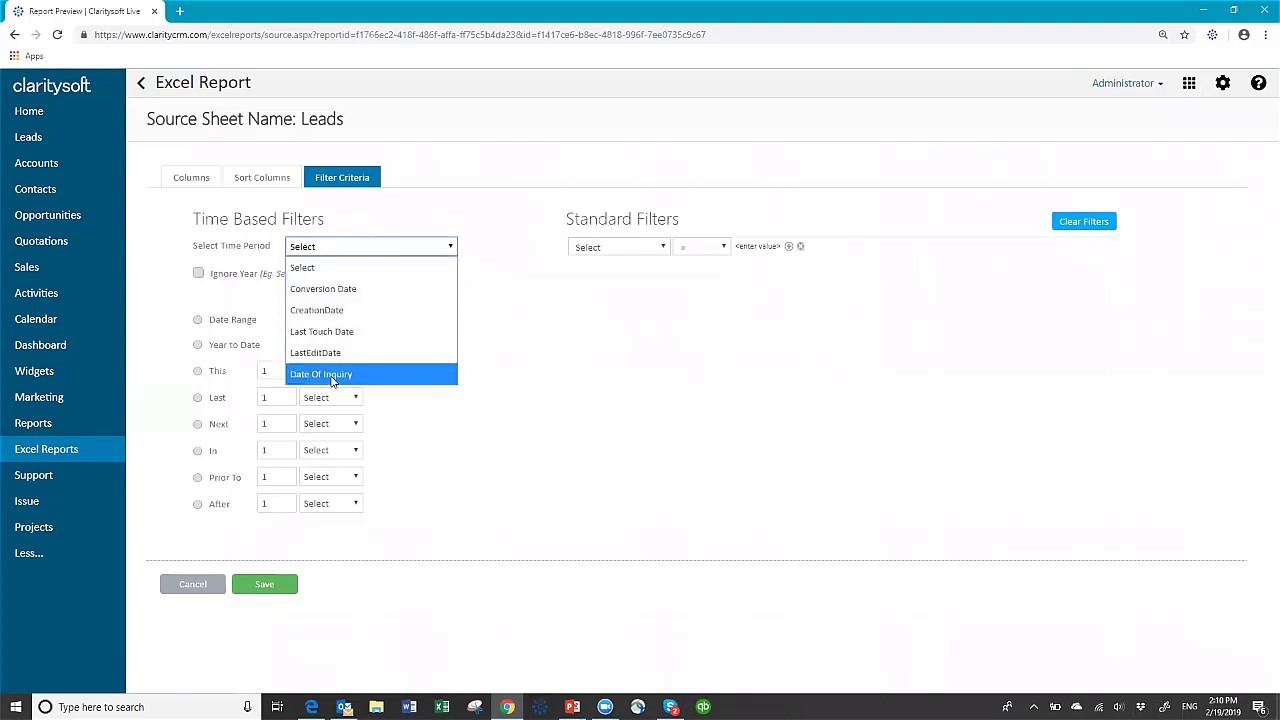
left_click(356, 316)
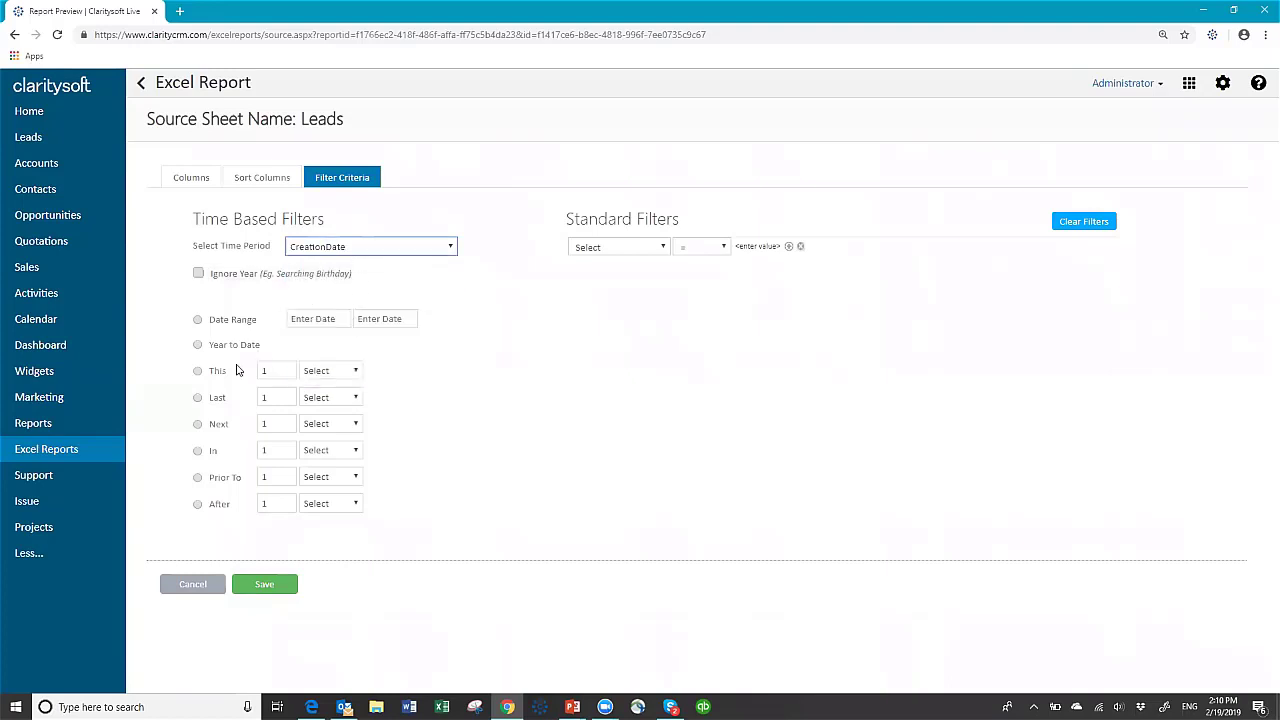
left_click(198, 400)
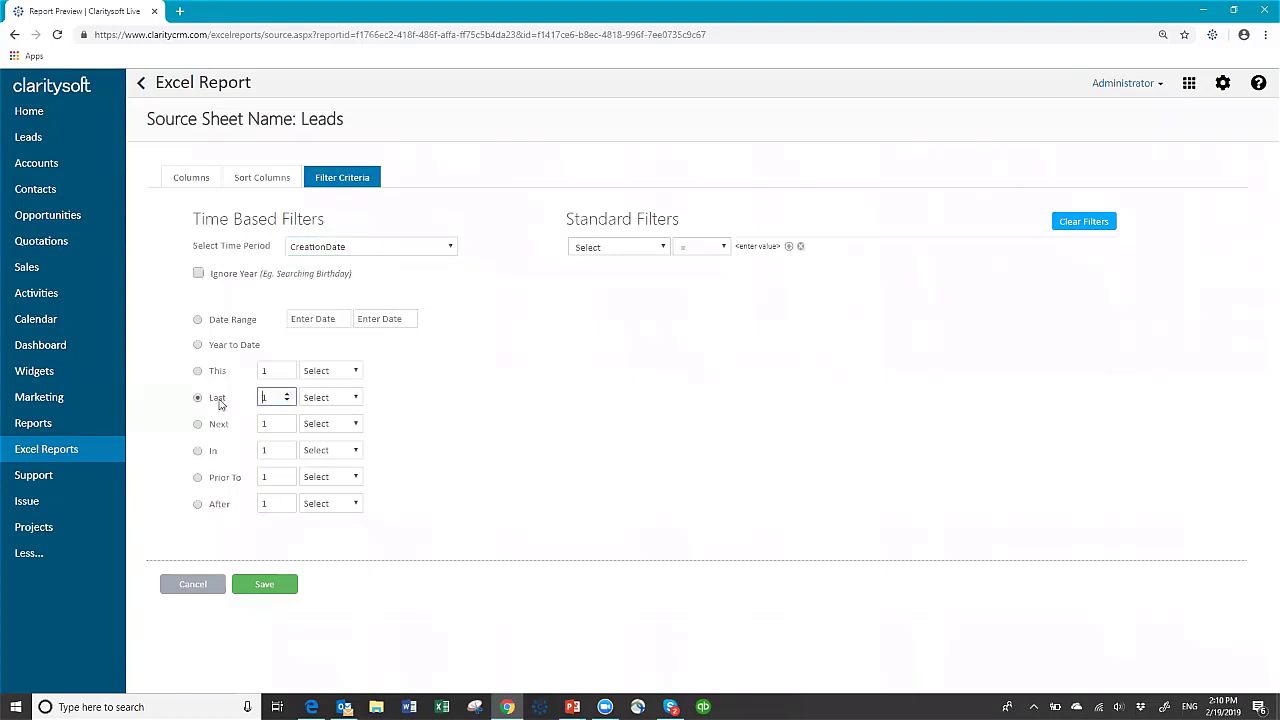
left_click_drag(270, 397, 250, 398)
type("3")
left_click(356, 399)
left_click(343, 482)
- Browse the standard filter fields, clear the time period field, and save the Leads source
left_click(662, 249)
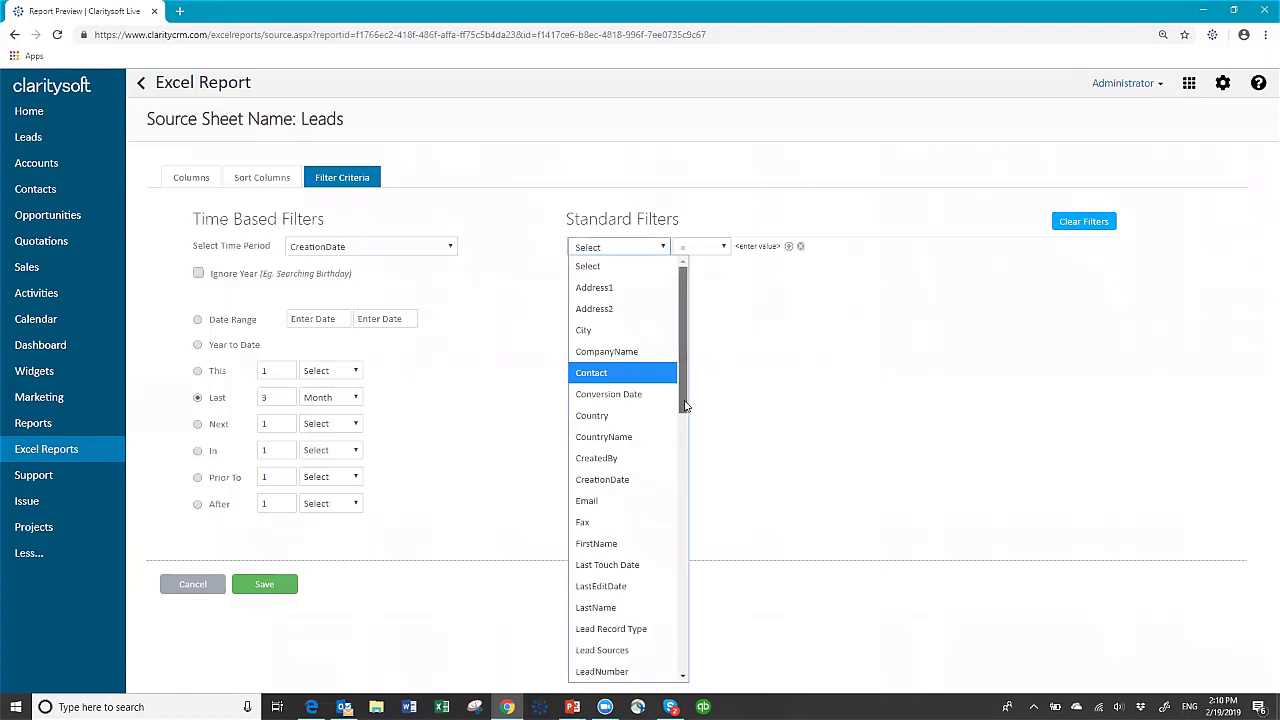
scroll(667, 558, "down", 6)
scroll(667, 558, "down", 5)
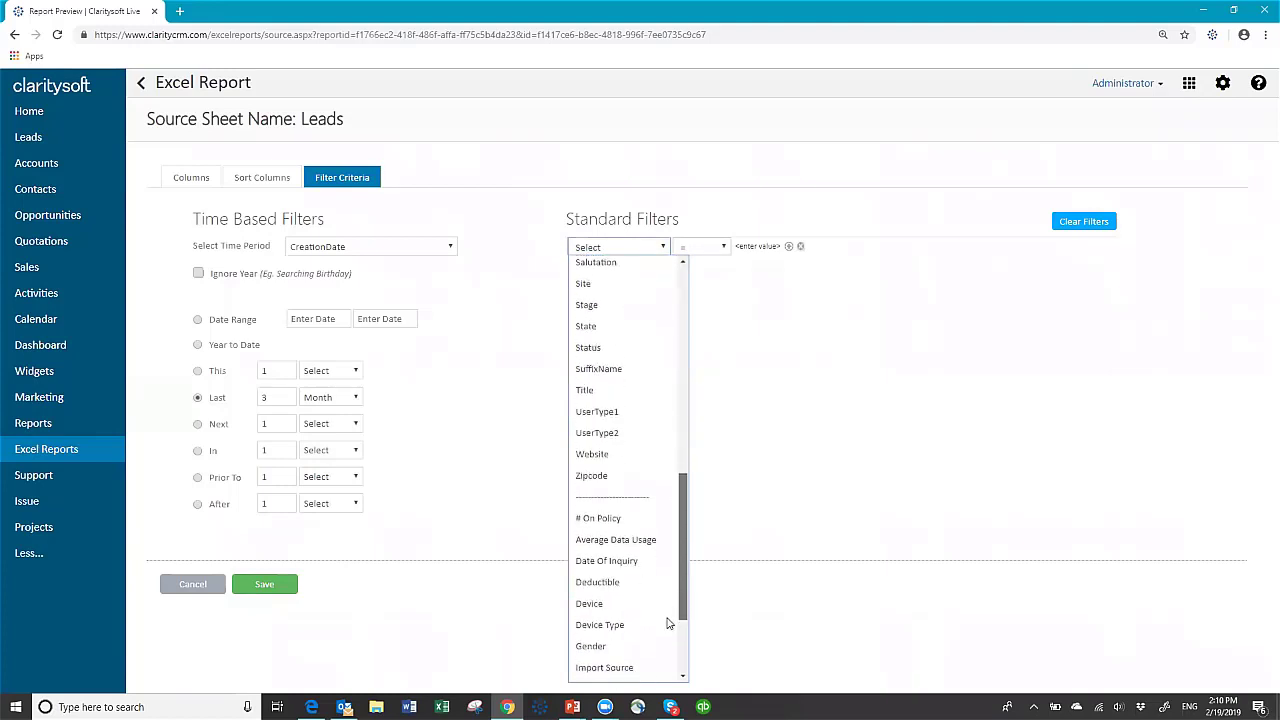
scroll(670, 620, "up", 11)
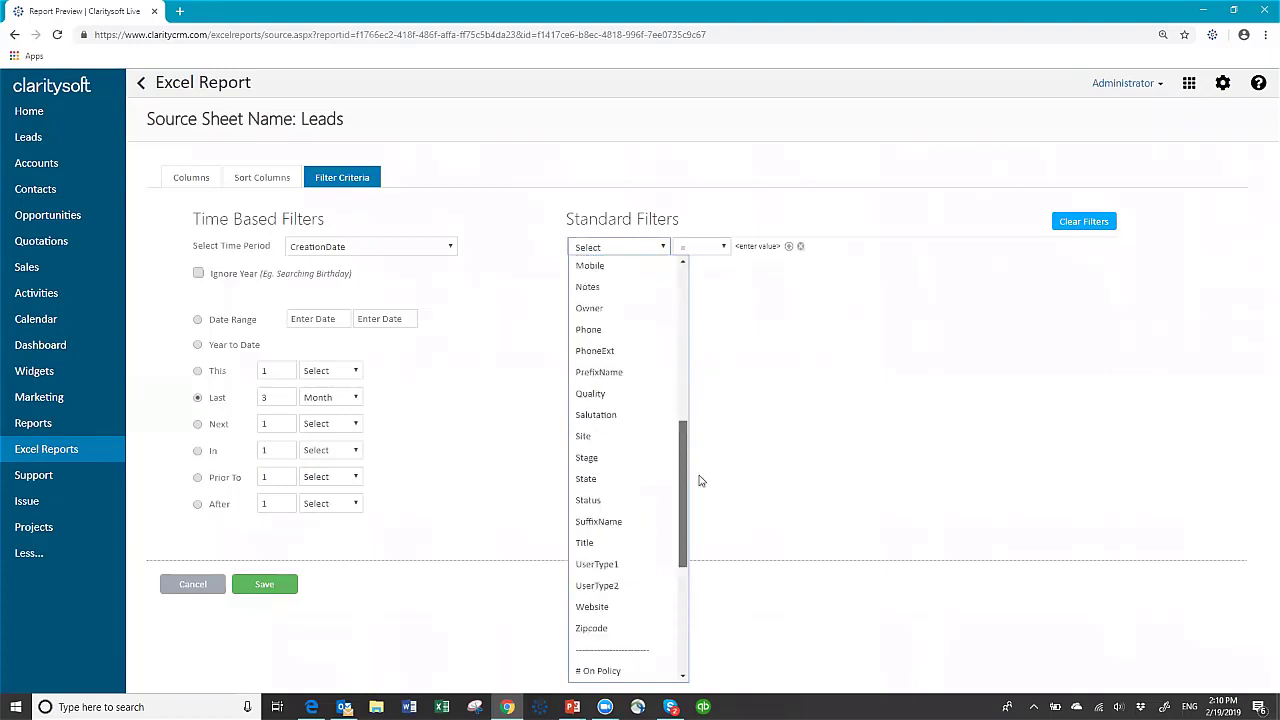
left_click(754, 334)
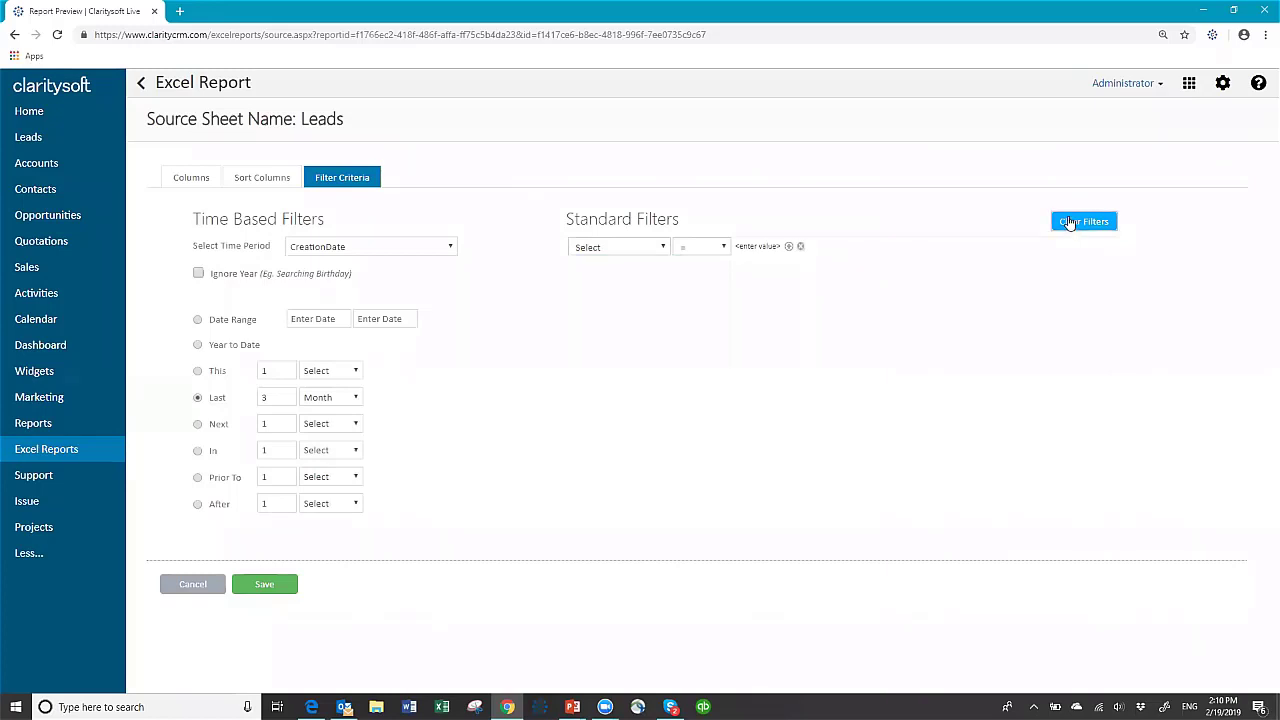
left_click(448, 248)
left_click(373, 267)
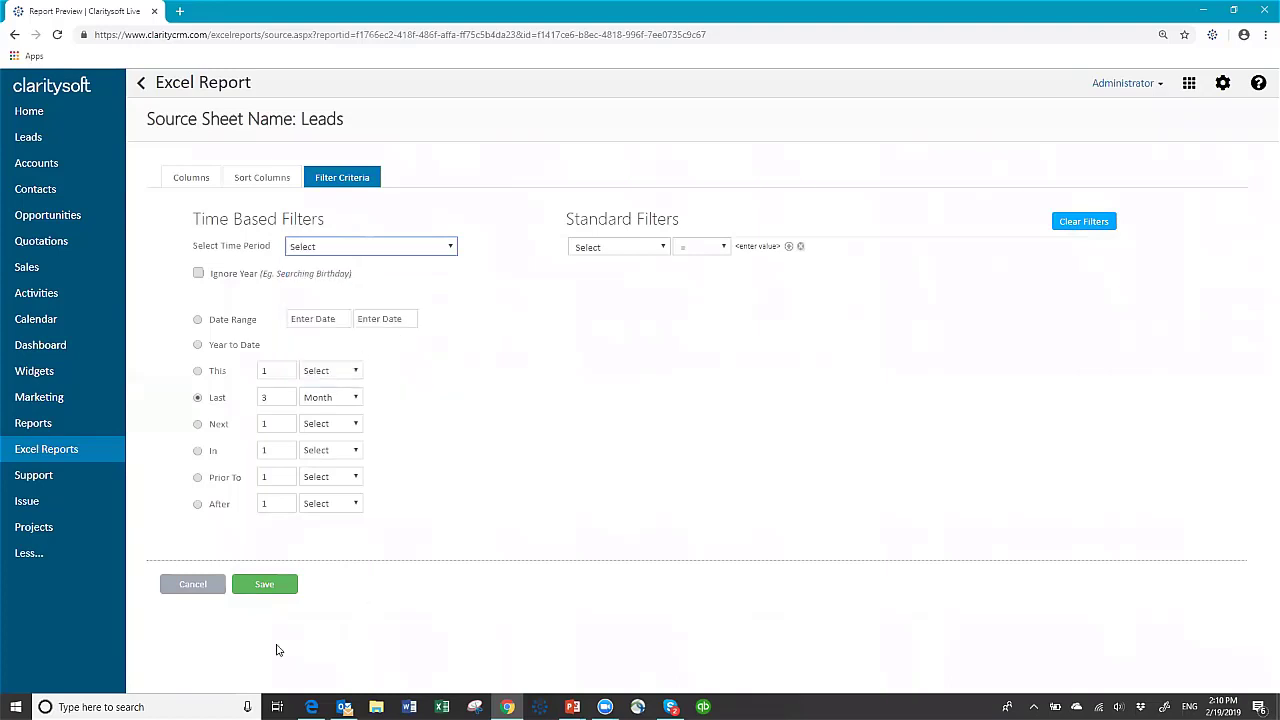
left_click(263, 586)
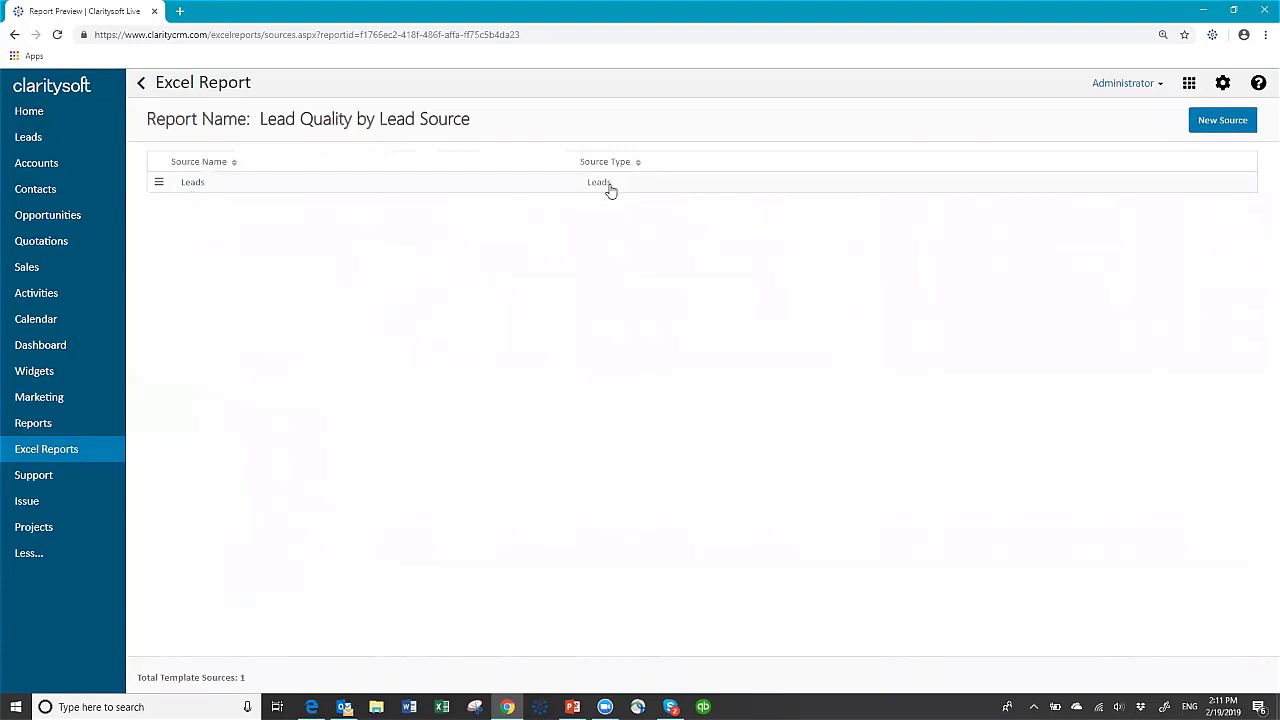
- Download Lead Quality by Lead Source.xlsm from the Excel Reports list and open it
left_click(144, 86)
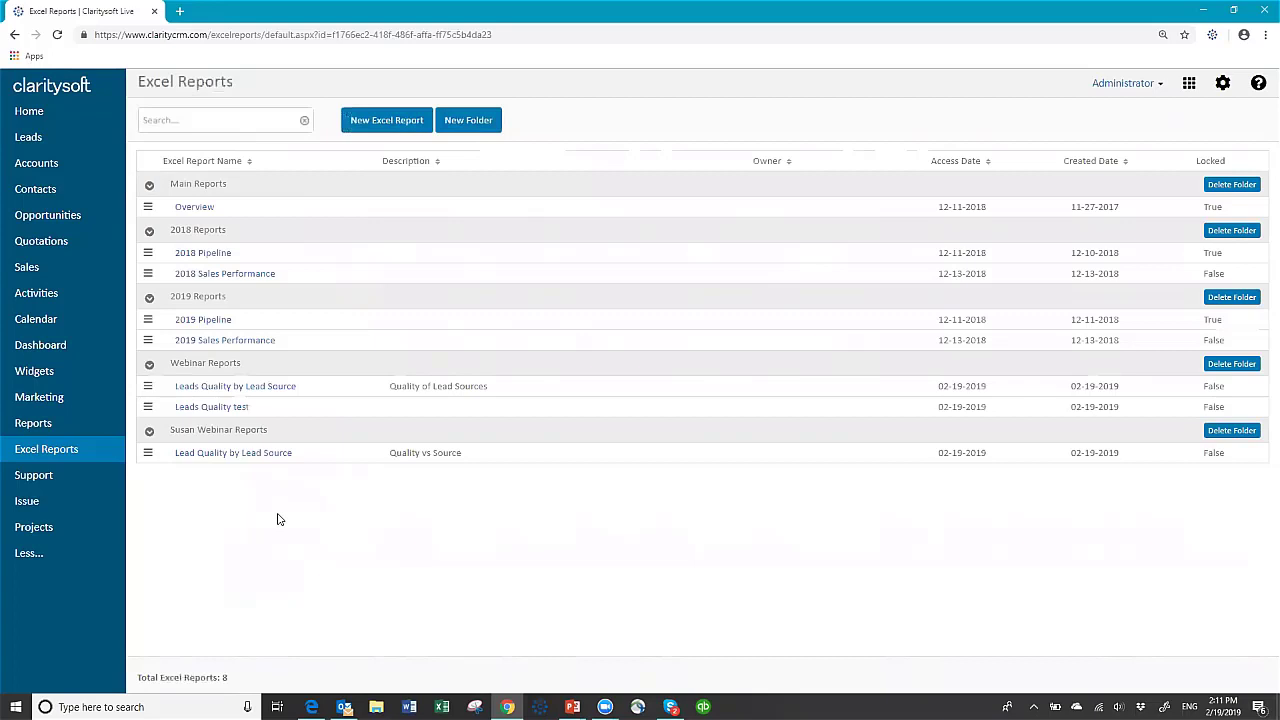
left_click(148, 453)
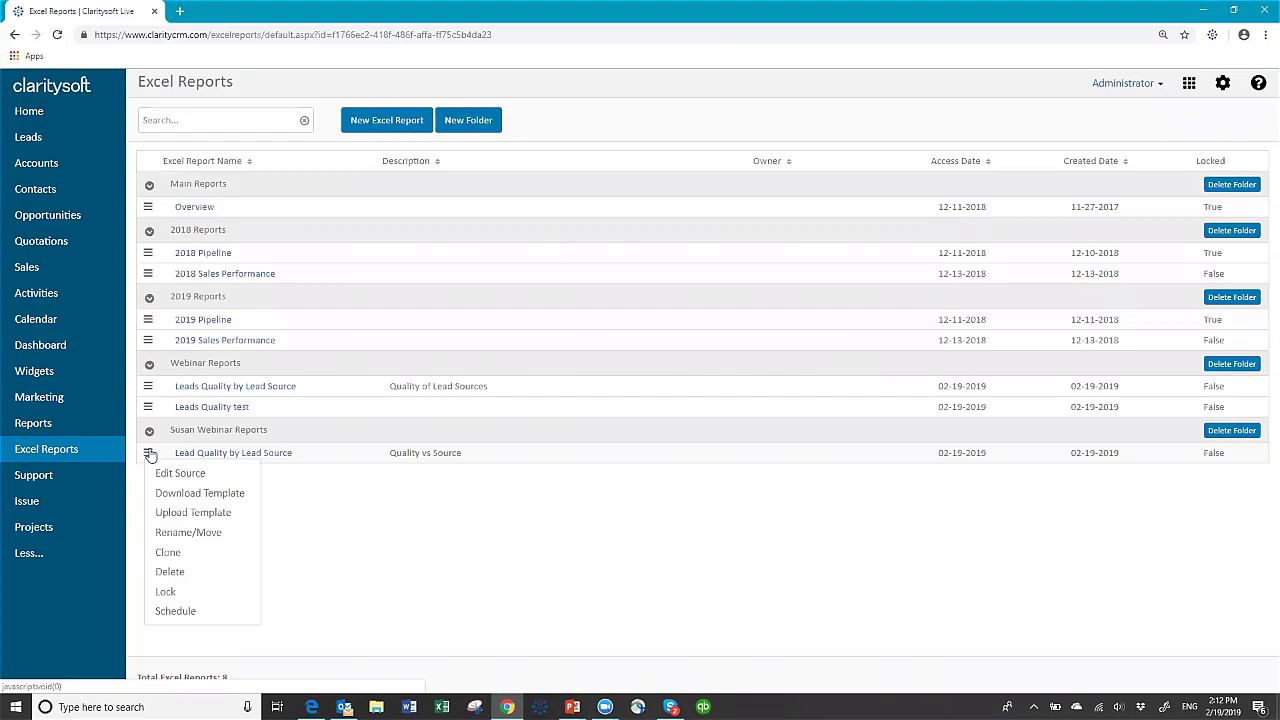
left_click(325, 506)
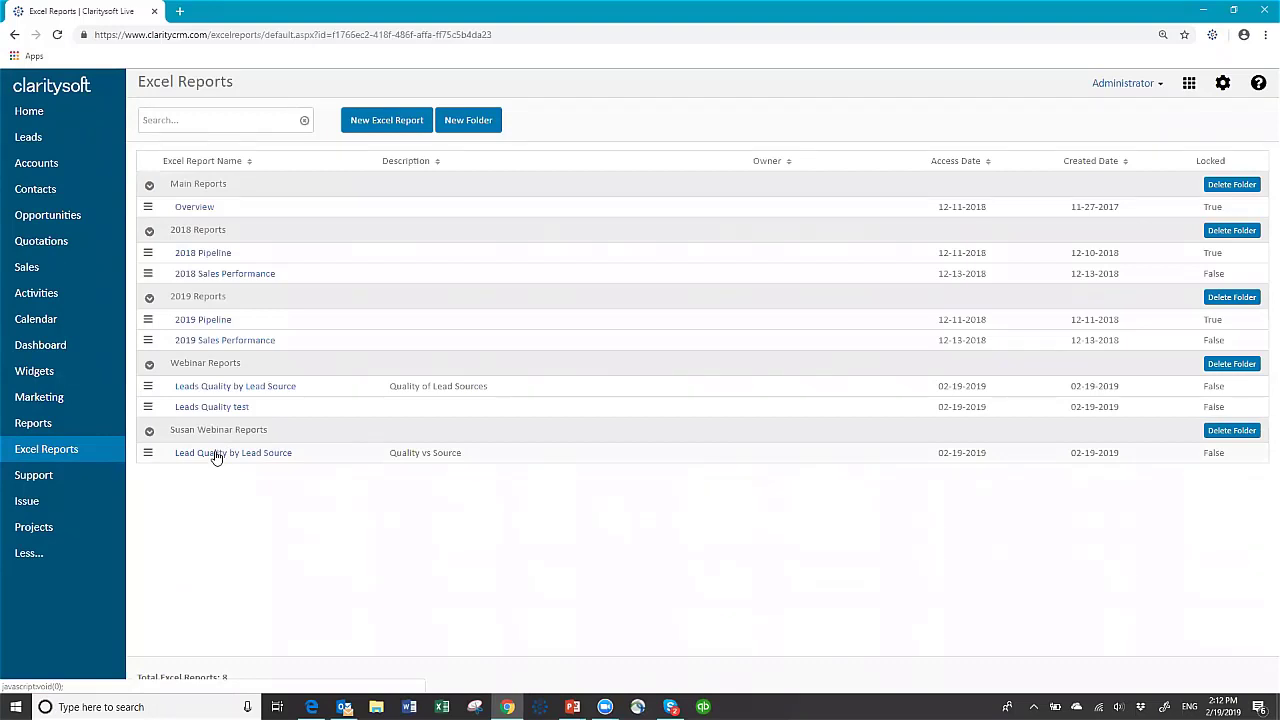
left_click(215, 455)
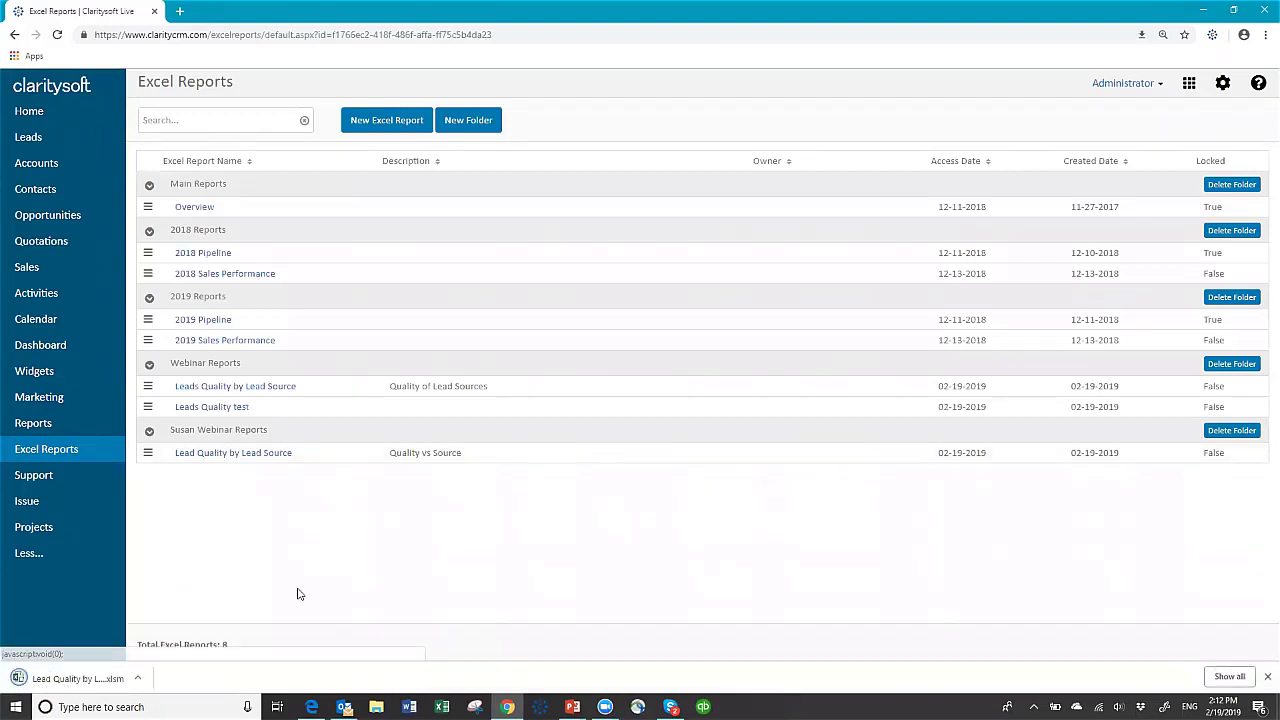
left_click(58, 678)
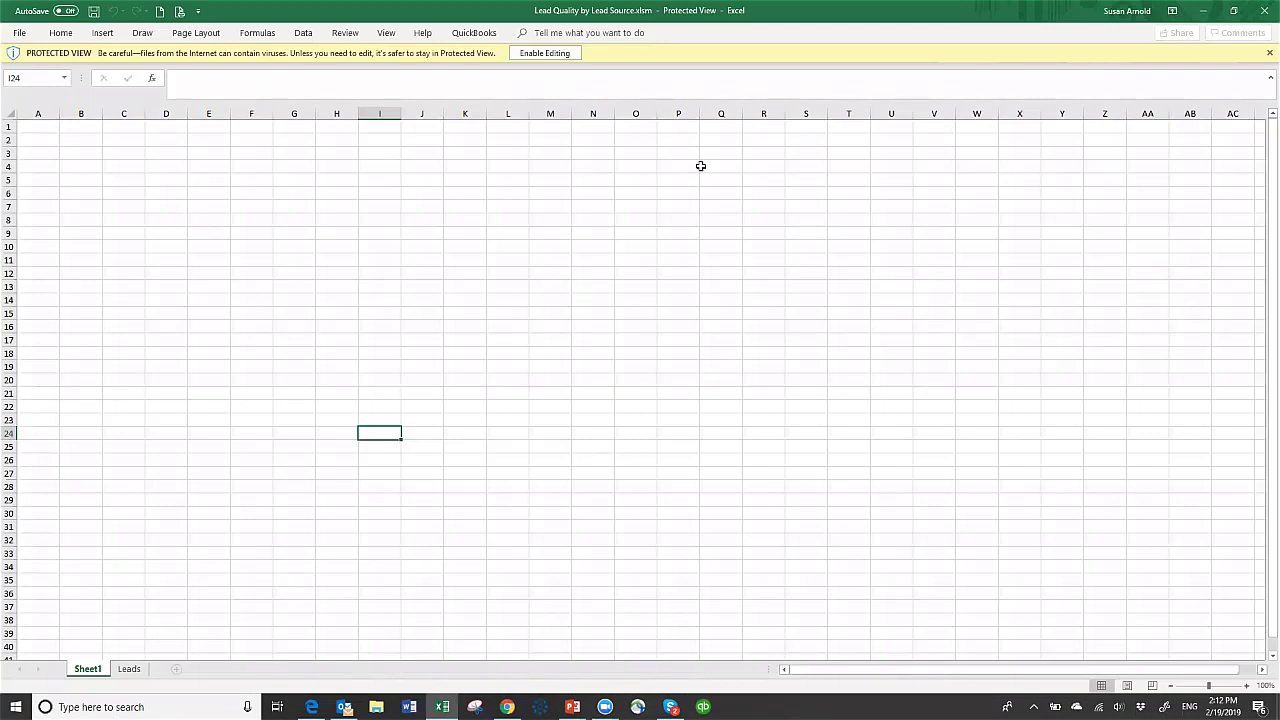
- Enable editing and macros in the workbook, then view the Leads sheet
left_click(531, 52)
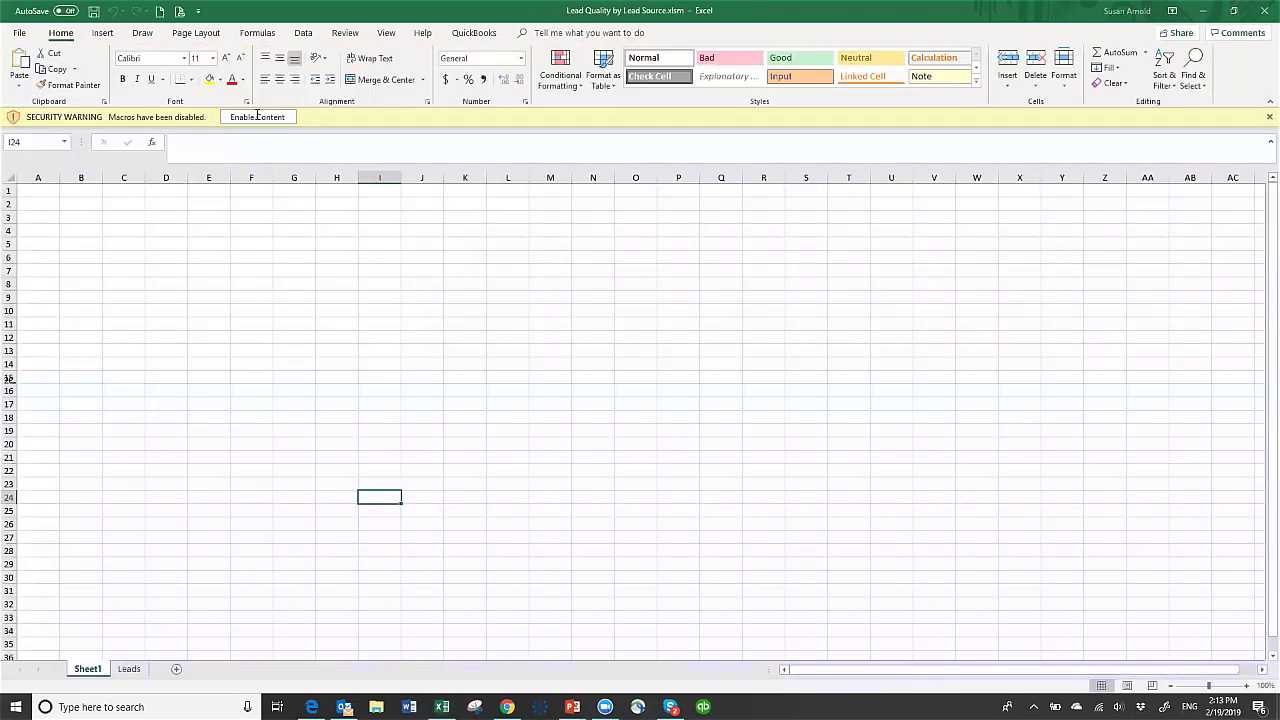
left_click(256, 117)
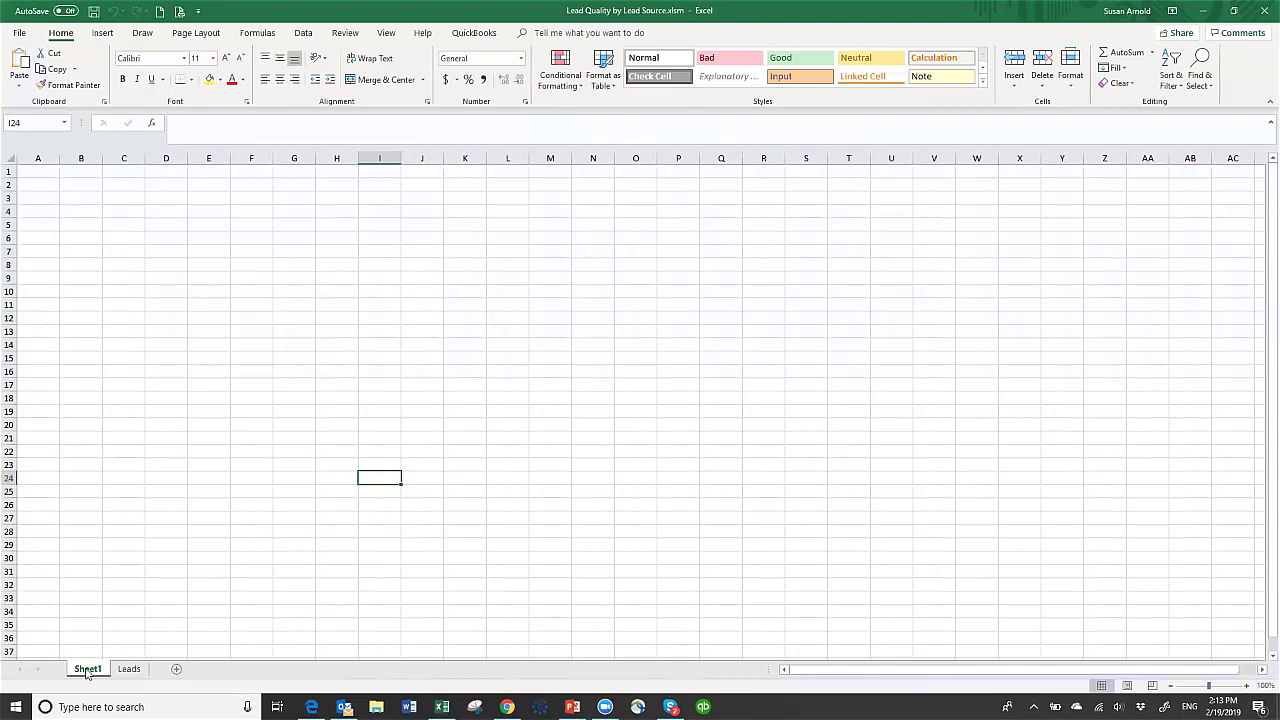
left_click(131, 670)
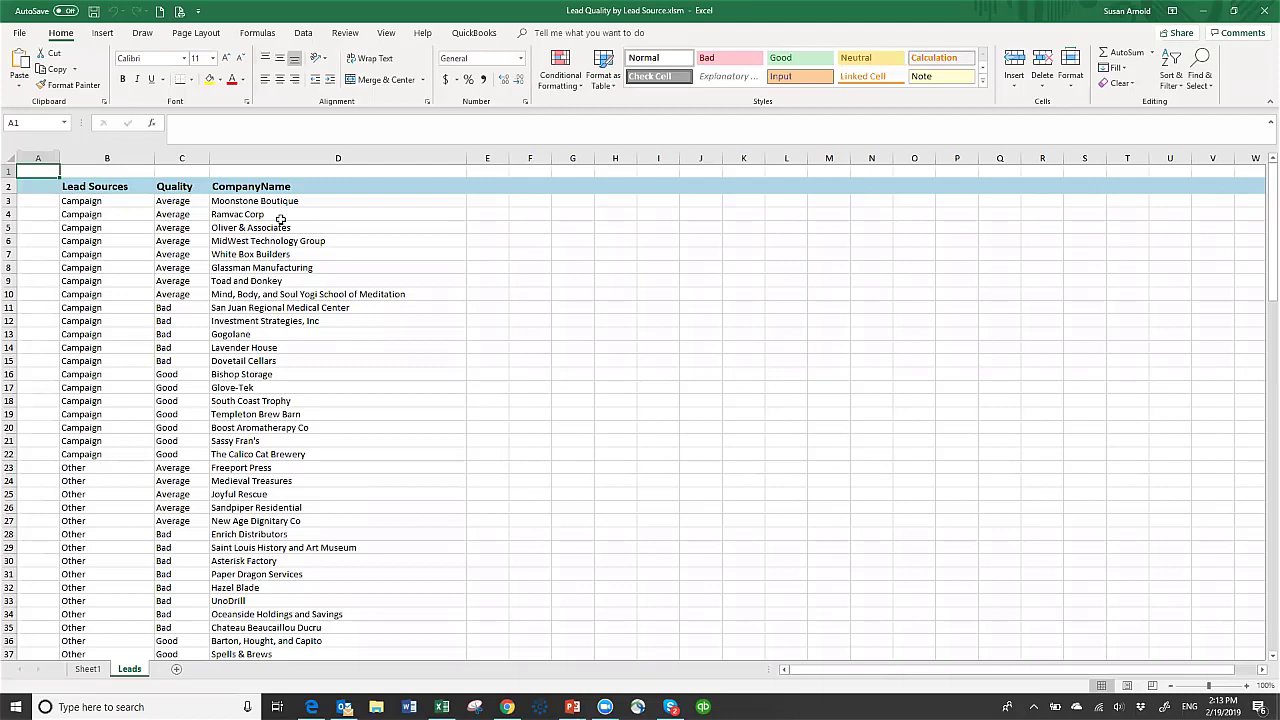
left_click(89, 200)
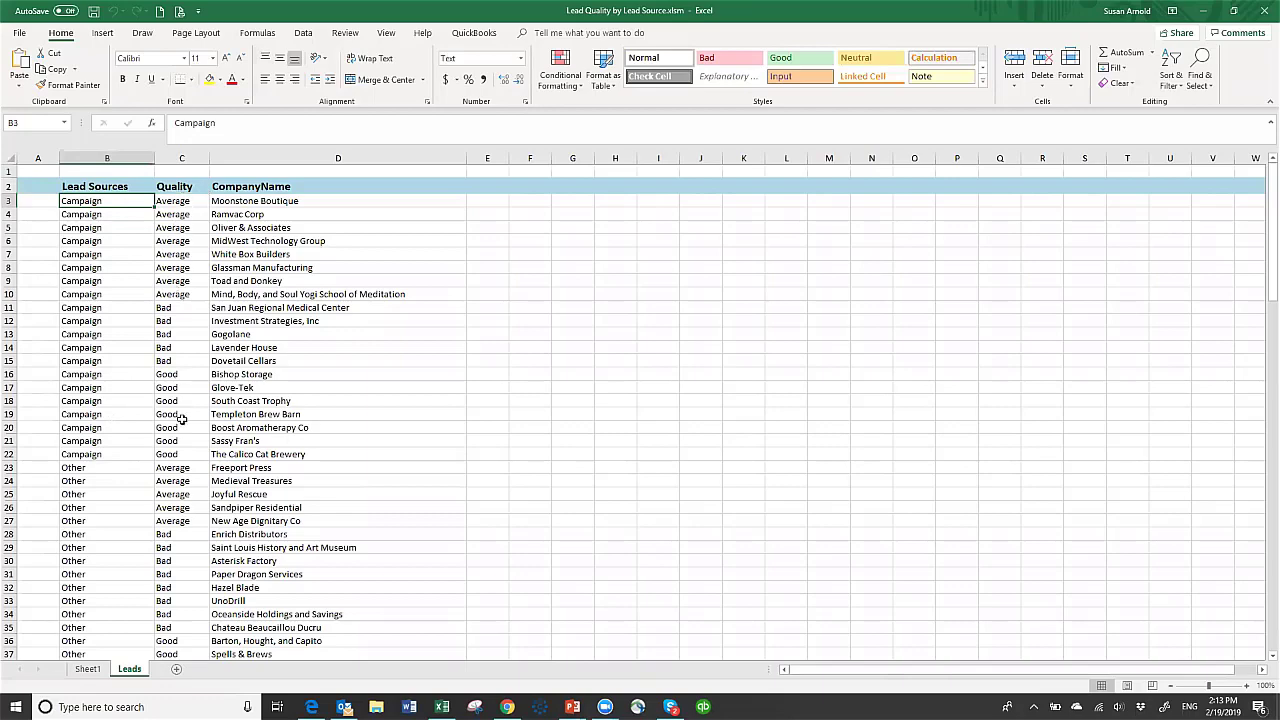
scroll(237, 415, "down", 14)
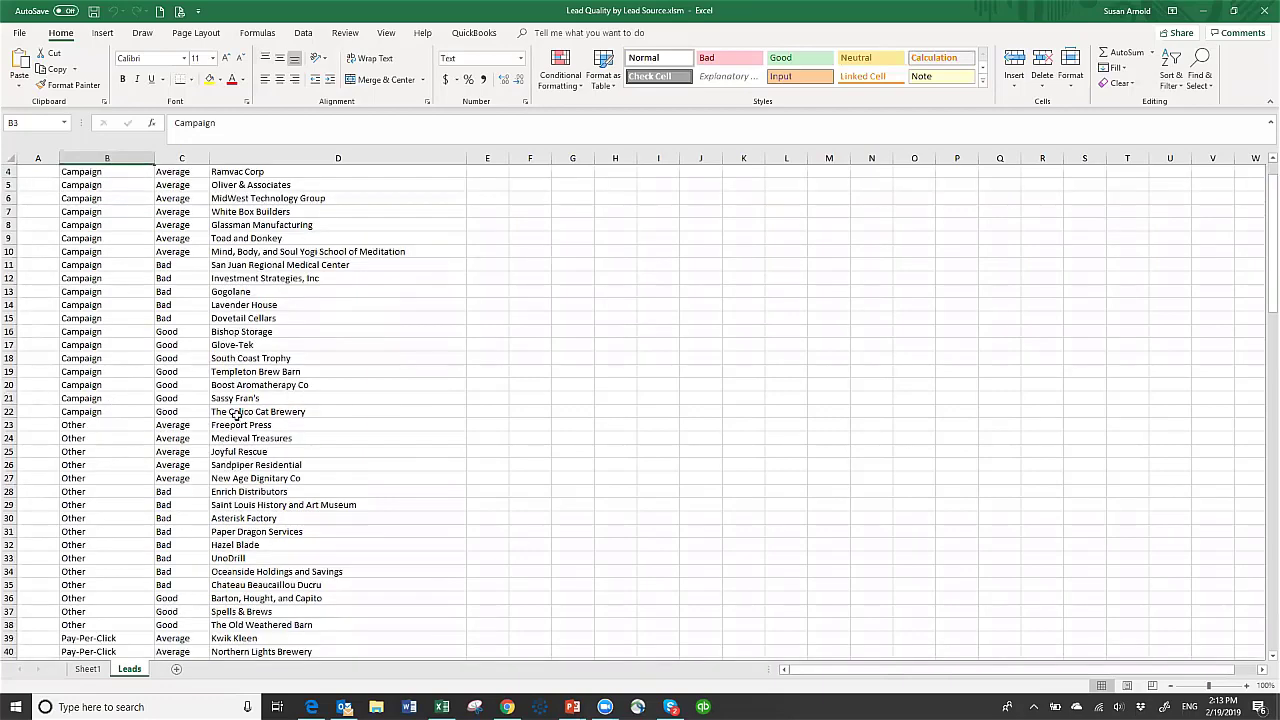
scroll(231, 405, "down", 20)
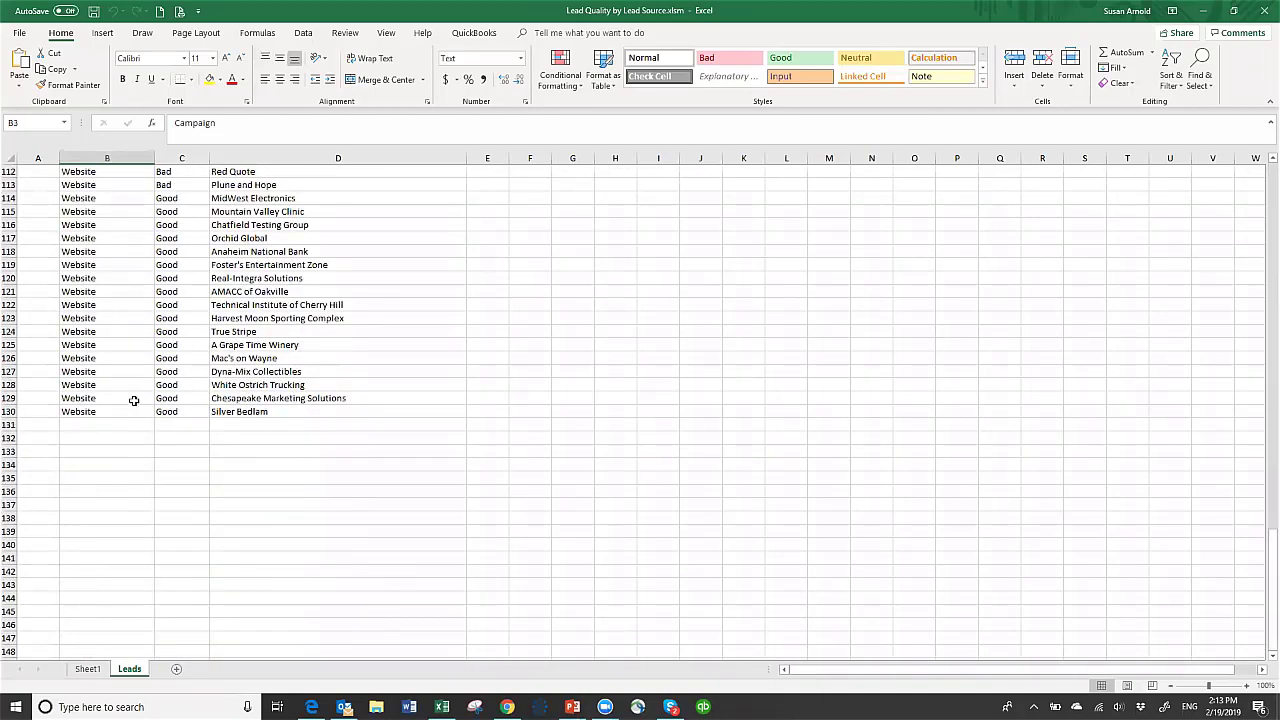
scroll(114, 404, "up", 20)
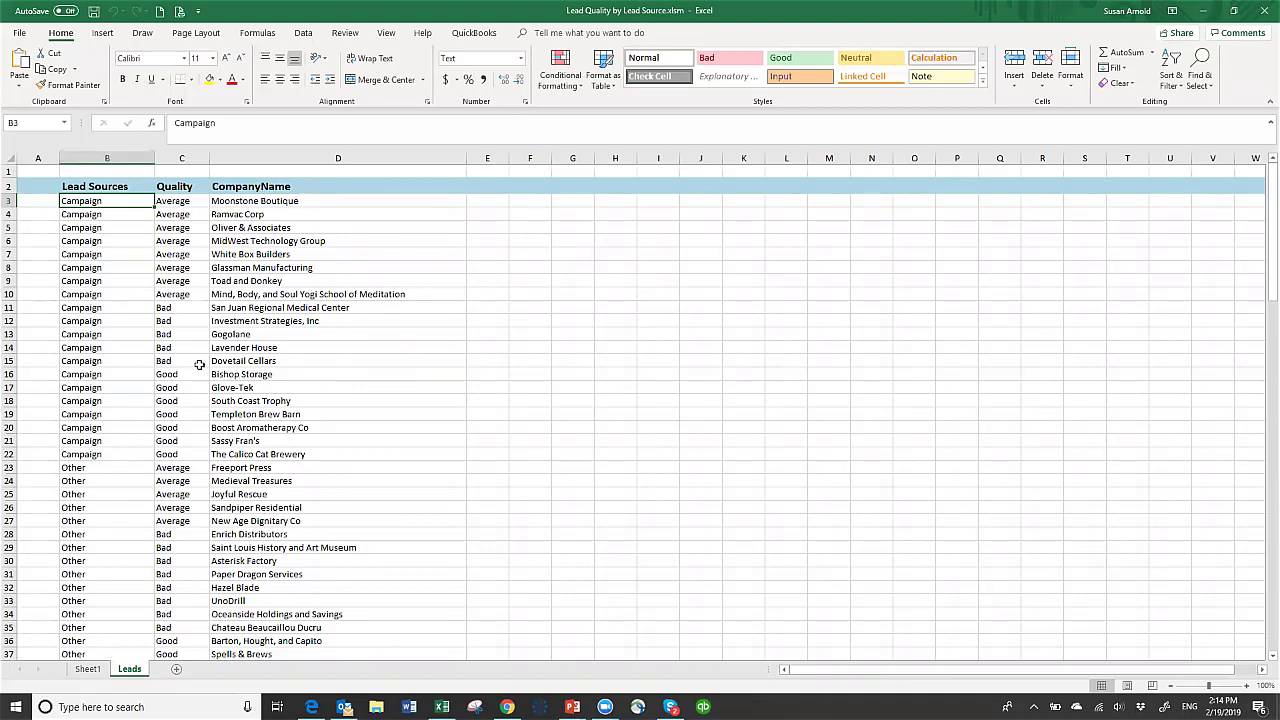
- Insert a PivotChart with PivotTable placed at Sheet1 cell B3
left_click(87, 669)
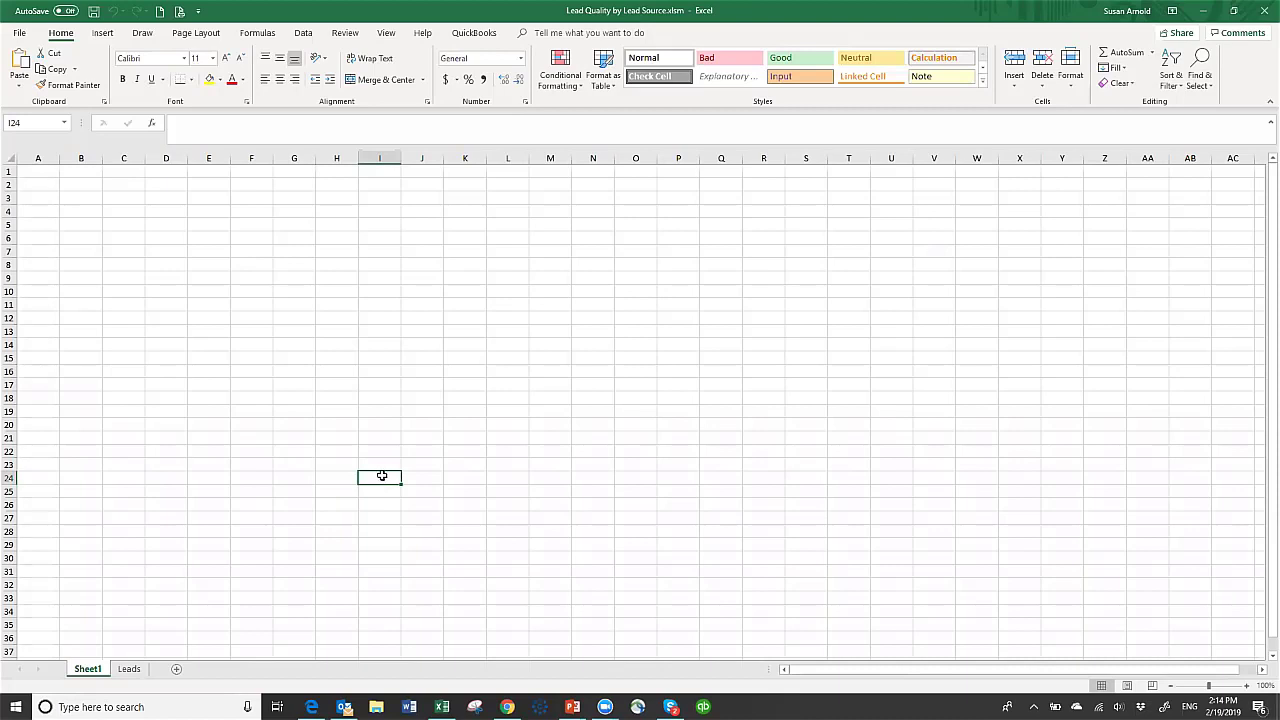
left_click(81, 196)
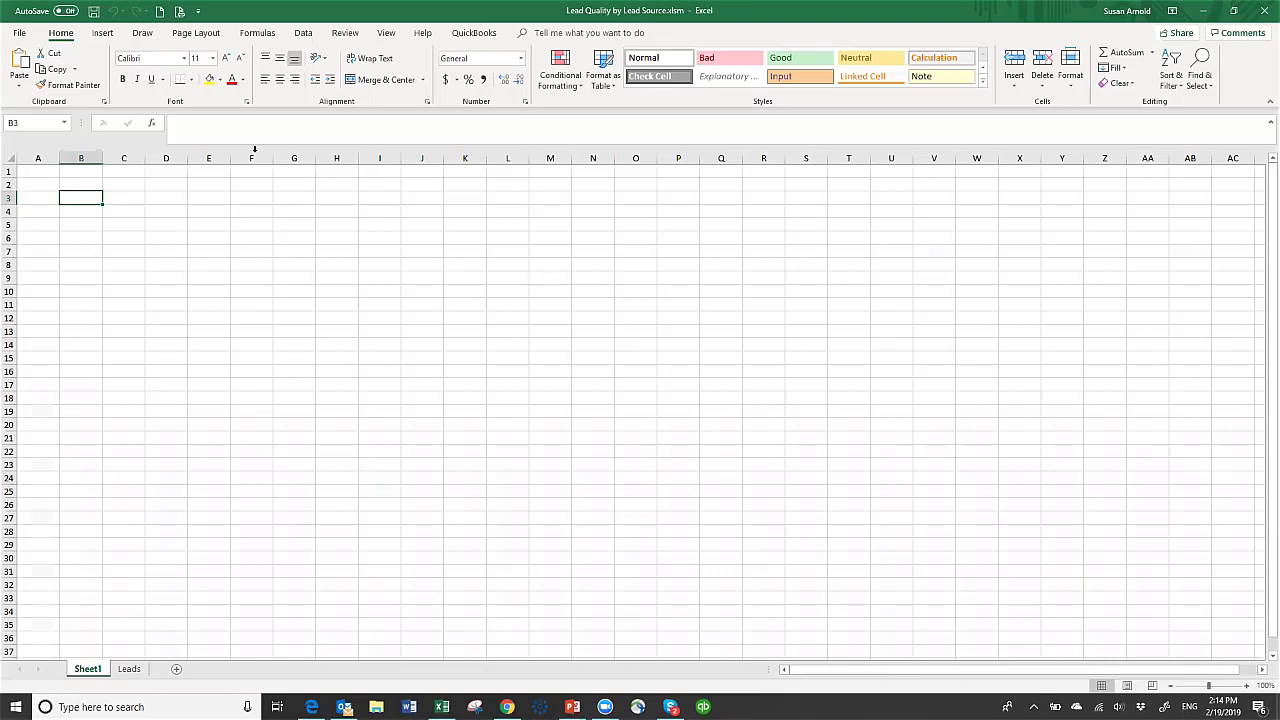
left_click(104, 34)
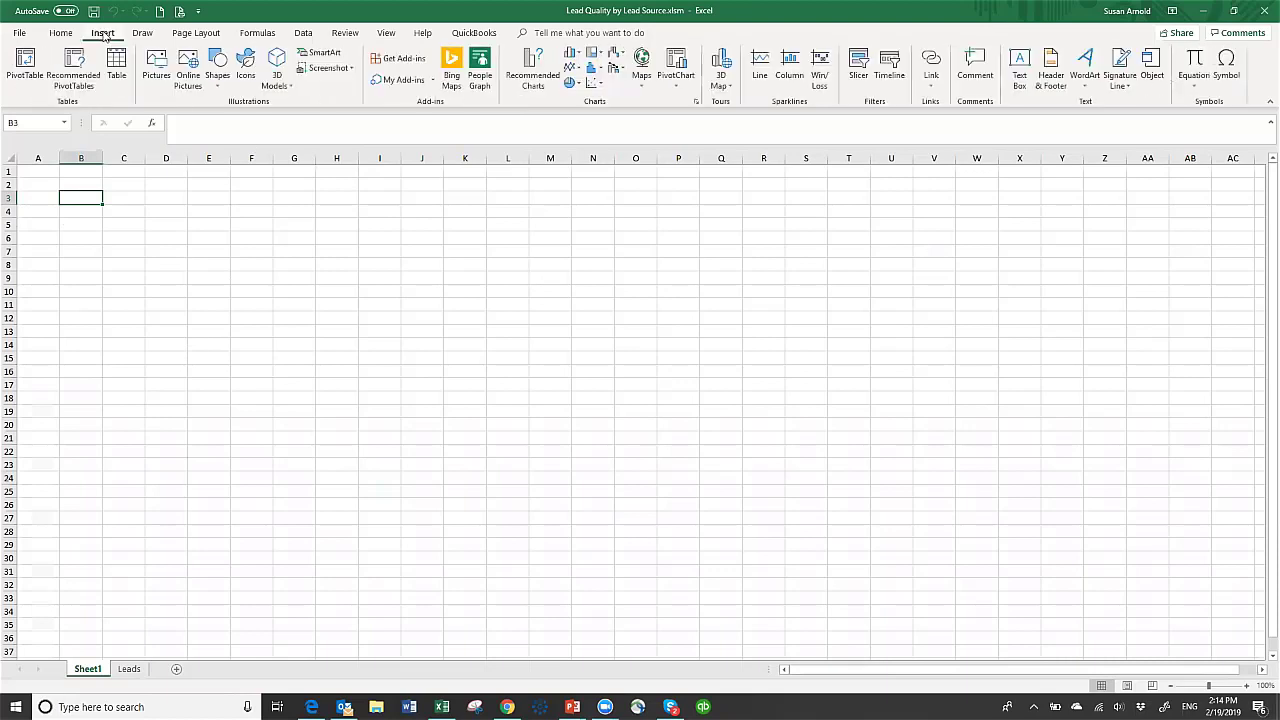
left_click(683, 89)
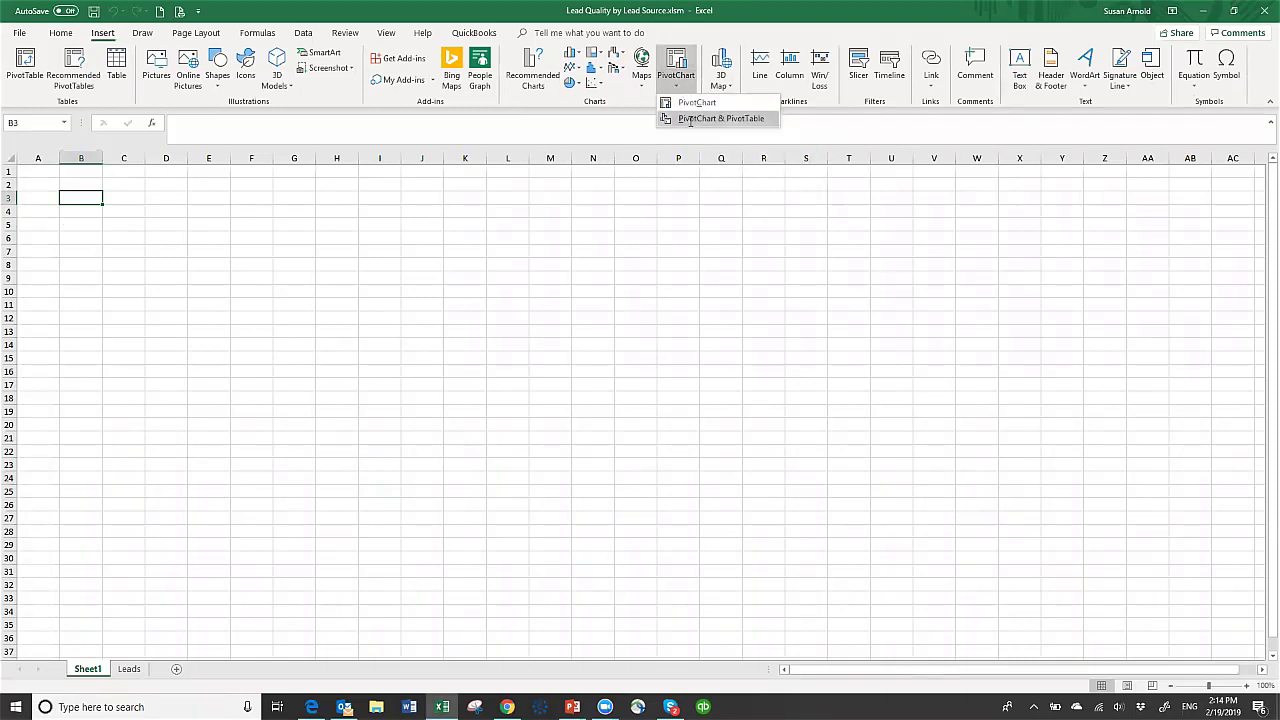
left_click(690, 119)
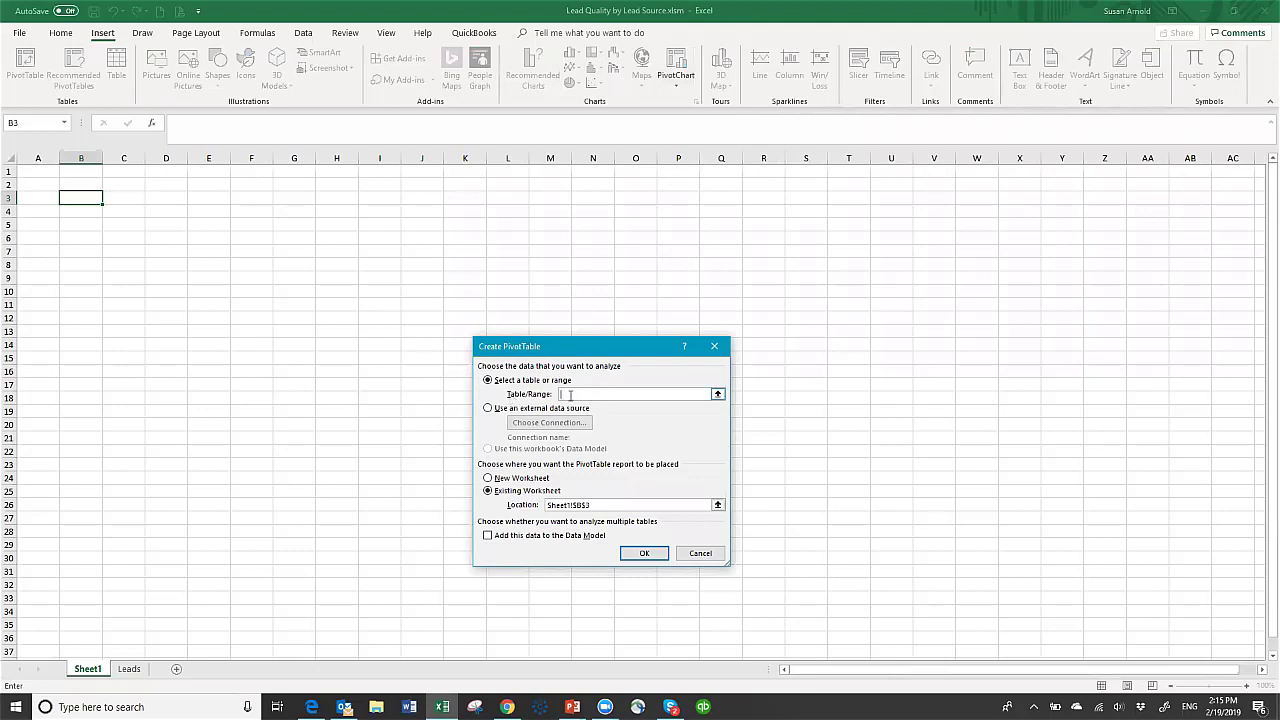
- Use the Leads data B3:D130 as pivot source and start extending its end row to 500
left_click(130, 669)
left_click_drag(100, 187, 294, 681)
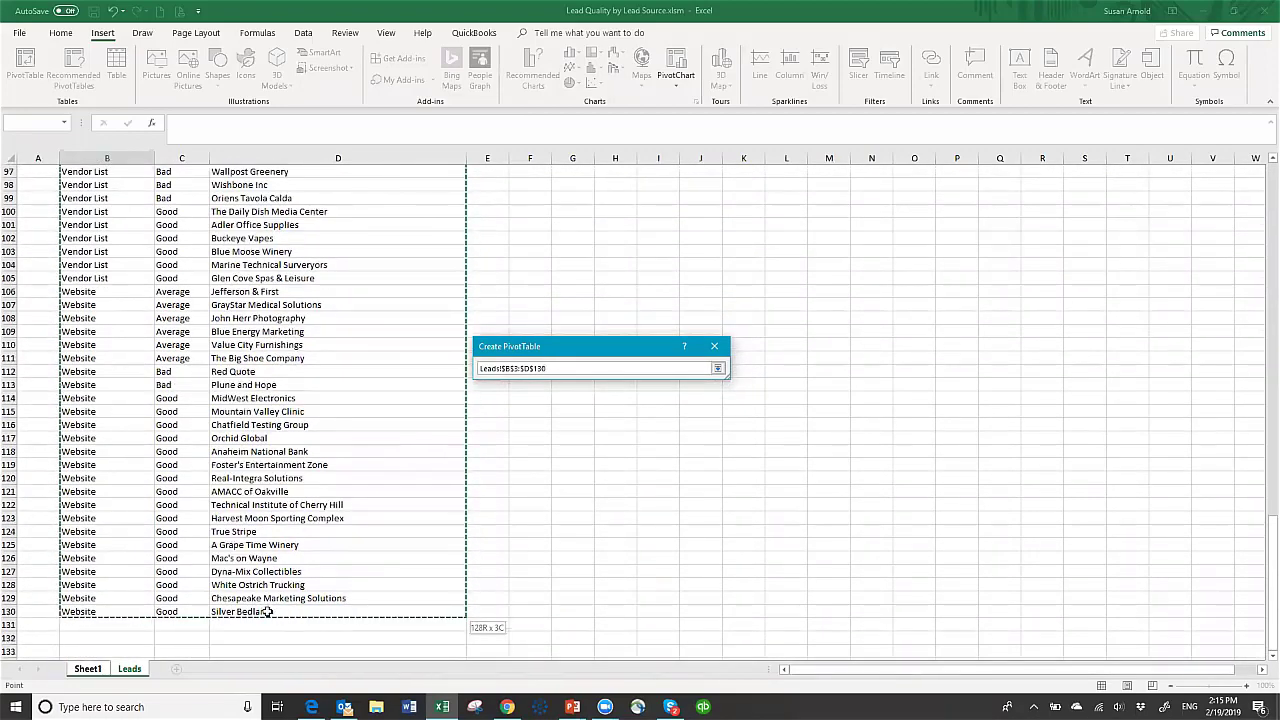
left_click_drag(267, 611, 267, 611)
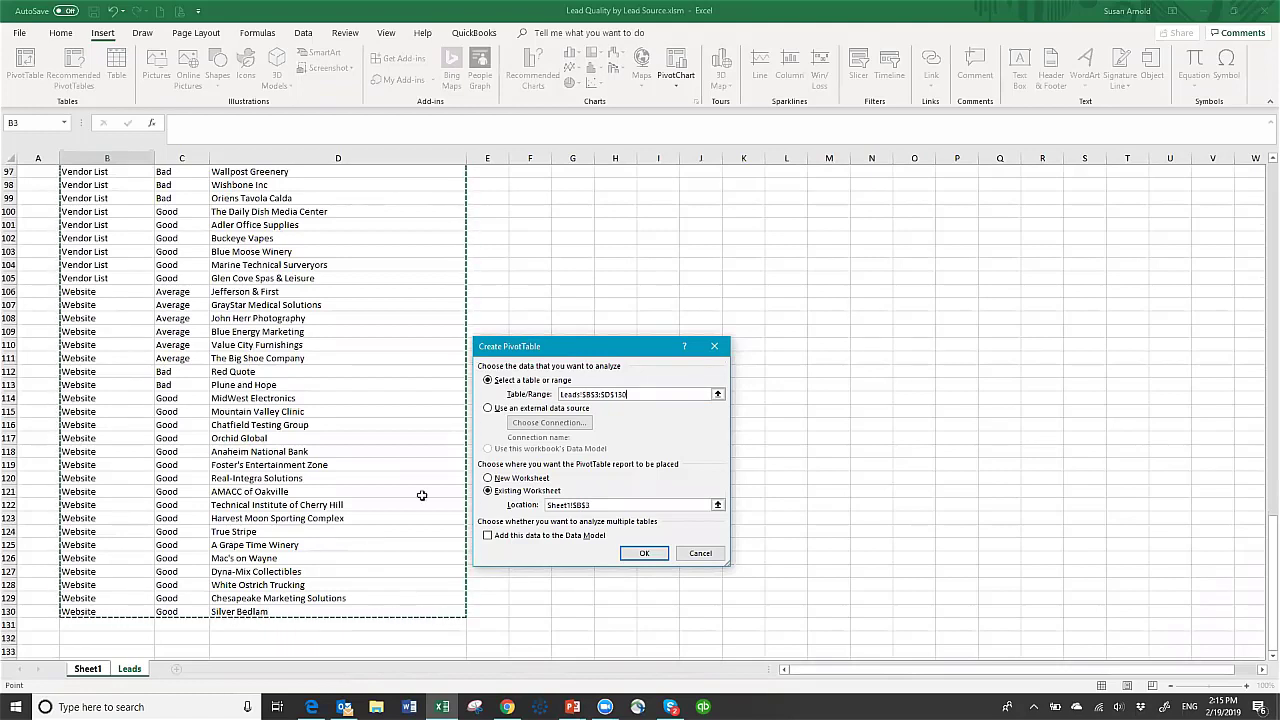
left_click(645, 394)
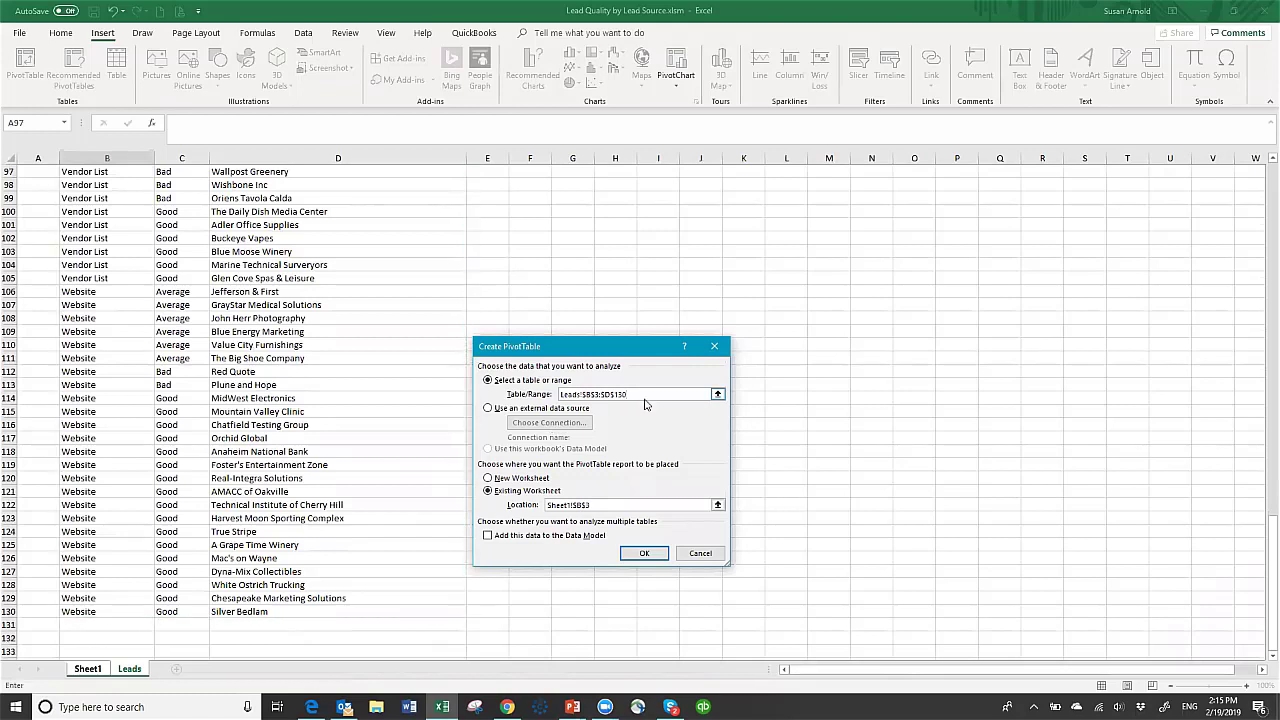
key("BackSpace")
key("BackSpace")
- Create the PivotTable and chart with Lead Sources as categories and Quality as legend and counted values
left_click(644, 556)
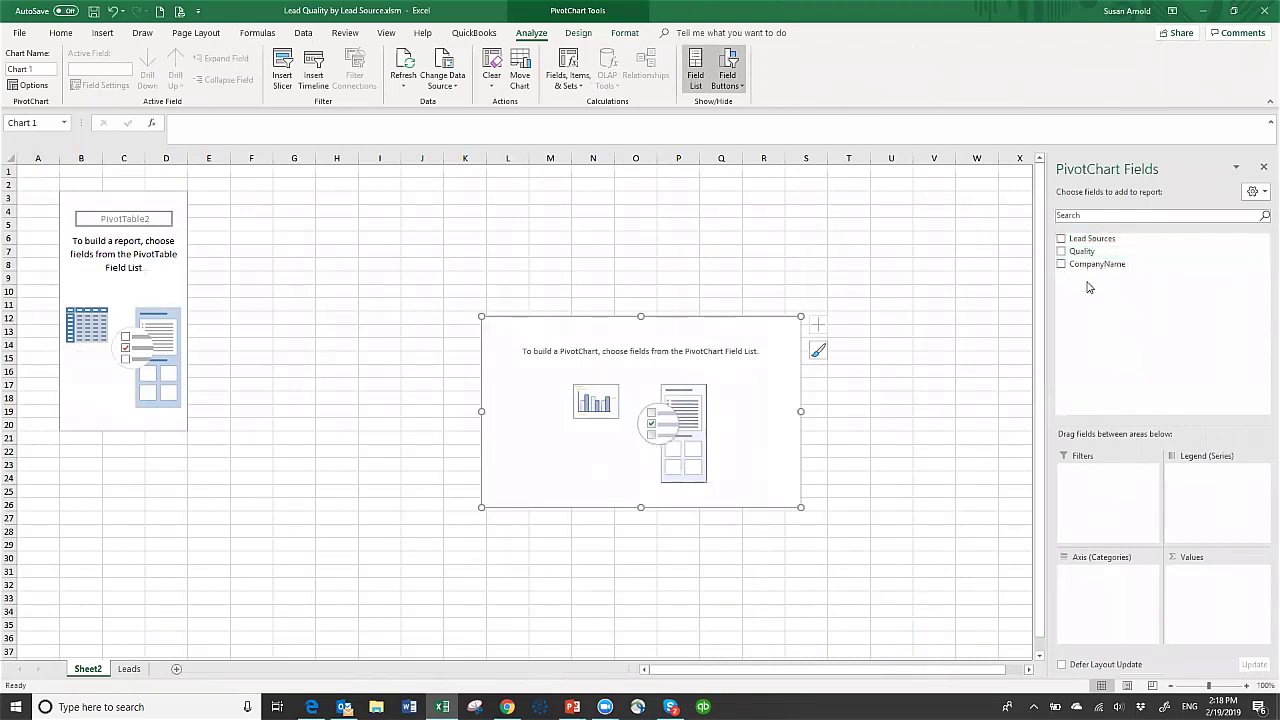
left_click_drag(1091, 240, 1165, 590)
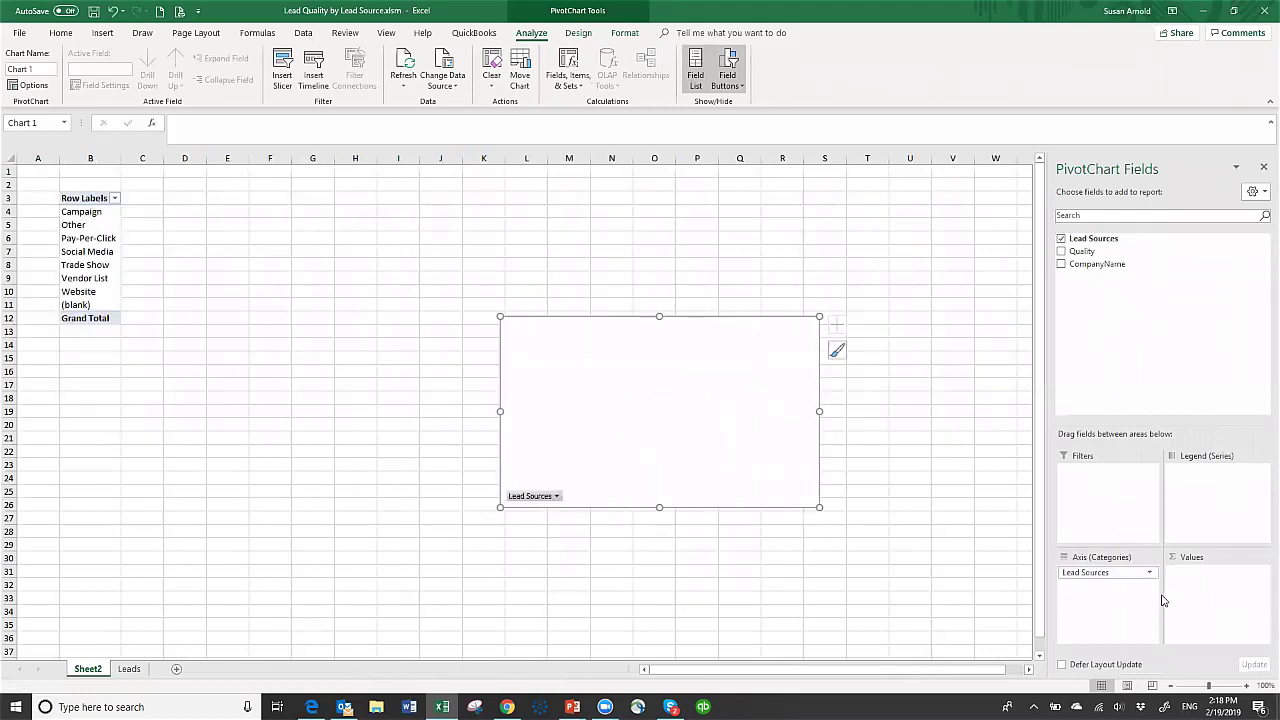
mouse_move(1084, 254)
left_mouse_down()
mouse_move(1217, 462)
mouse_move(1196, 479)
left_mouse_up()
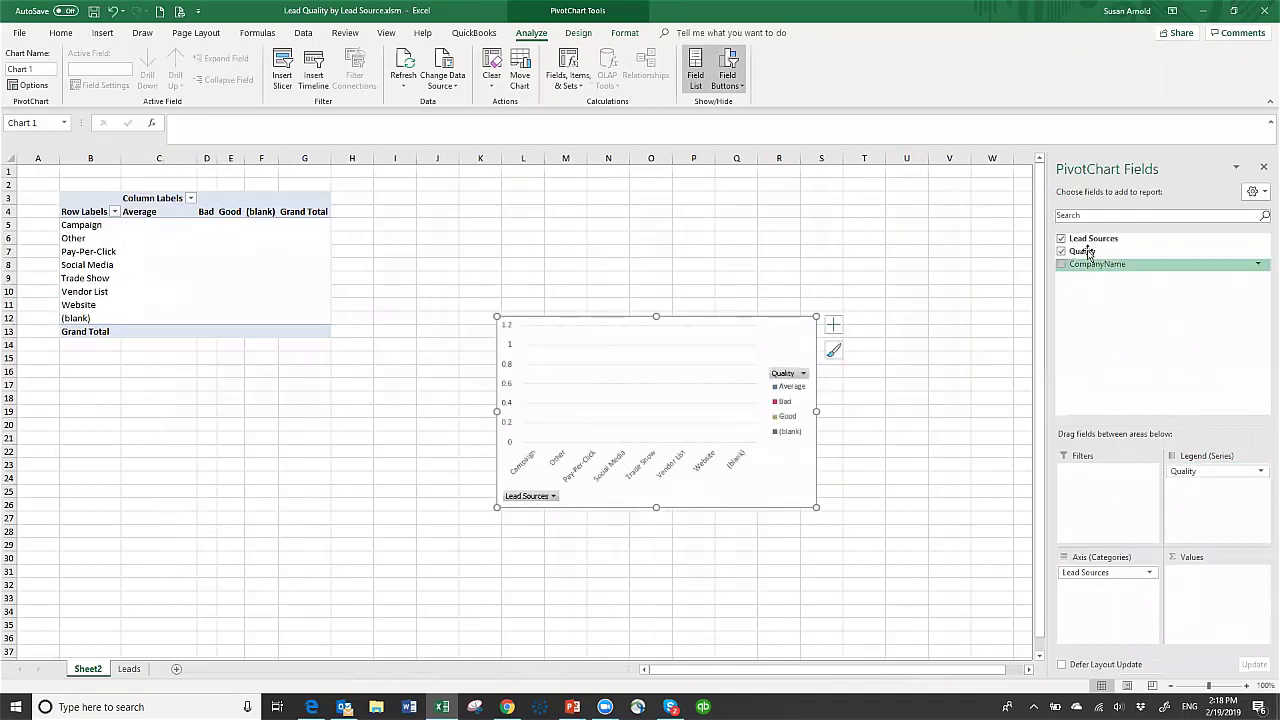
mouse_move(1090, 253)
left_mouse_down()
mouse_move(1200, 434)
mouse_move(1211, 583)
mouse_move(1192, 582)
left_mouse_up()
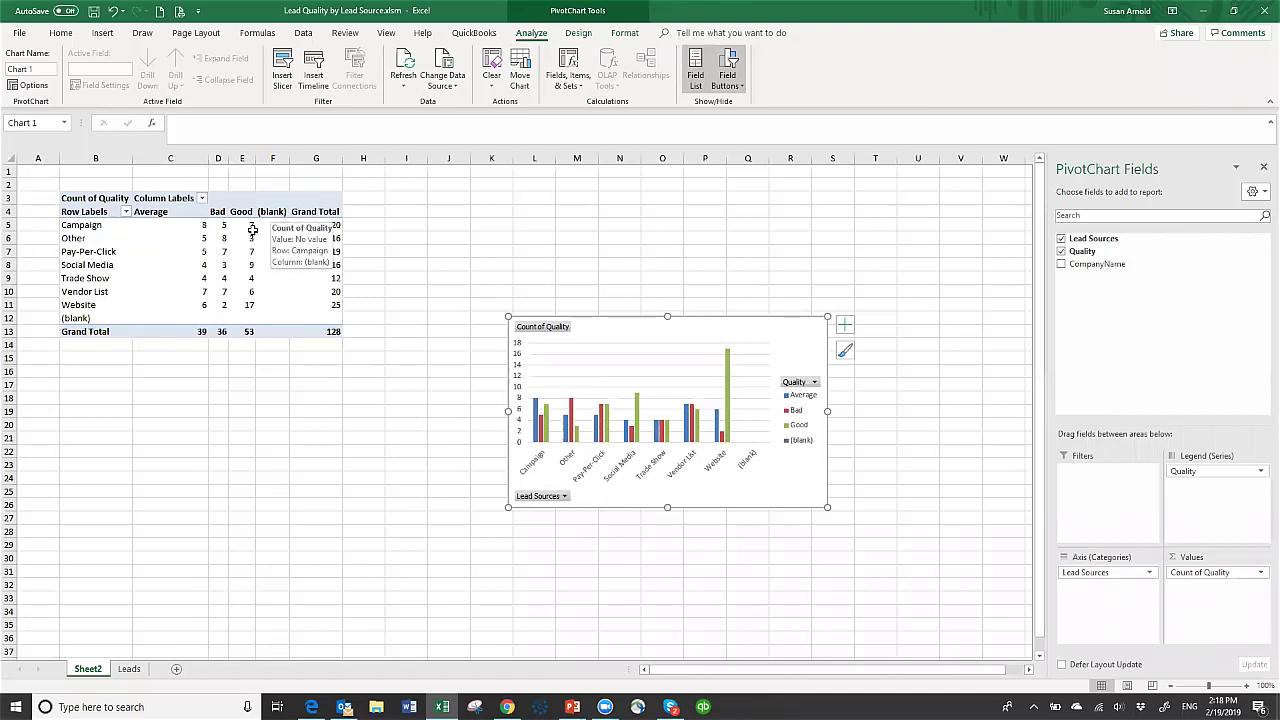
- Filter the (blank) lead source out of the pivot table's row labels
left_click(126, 213)
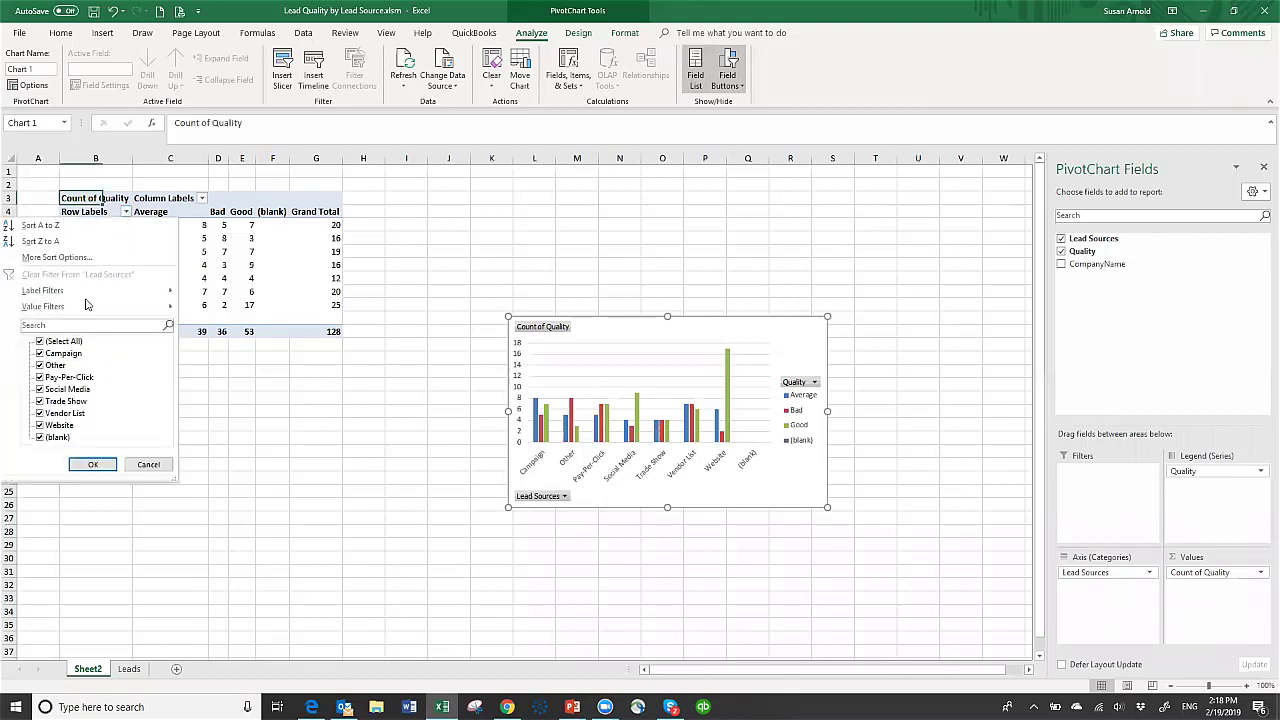
left_click(42, 437)
left_click(93, 469)
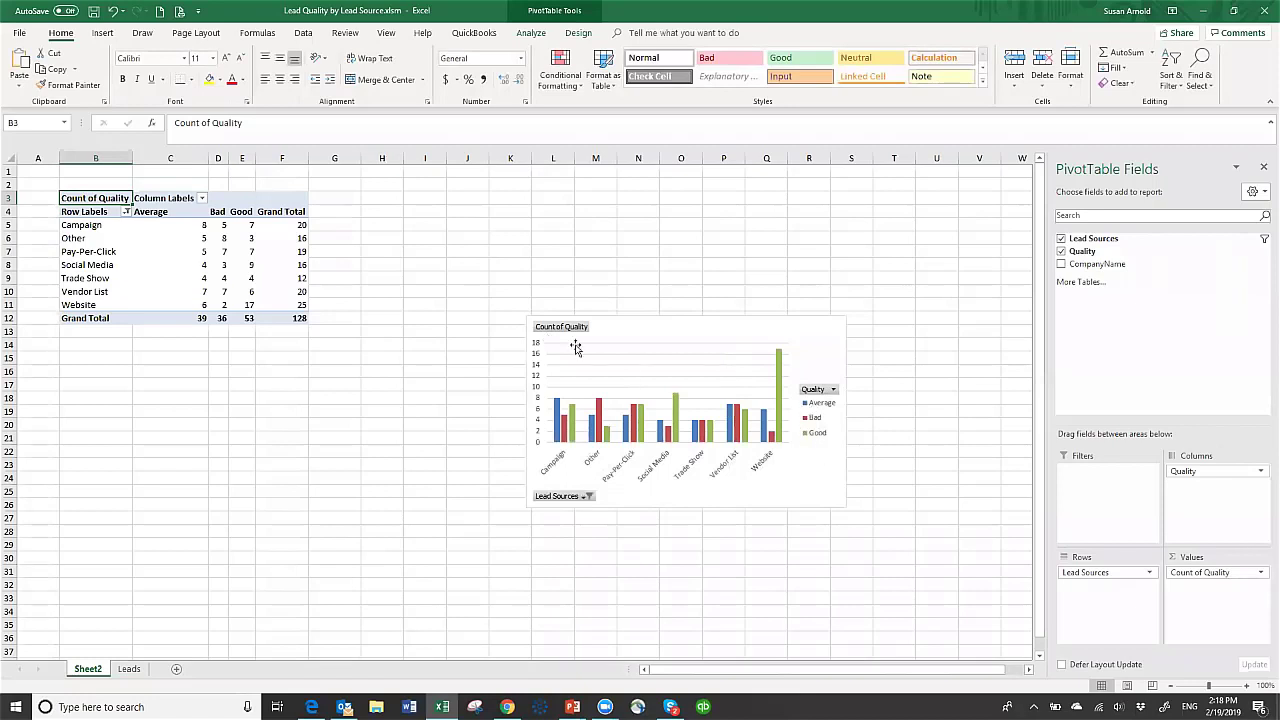
- Enlarge the pivot chart to fill the space beside the table
left_click(642, 337)
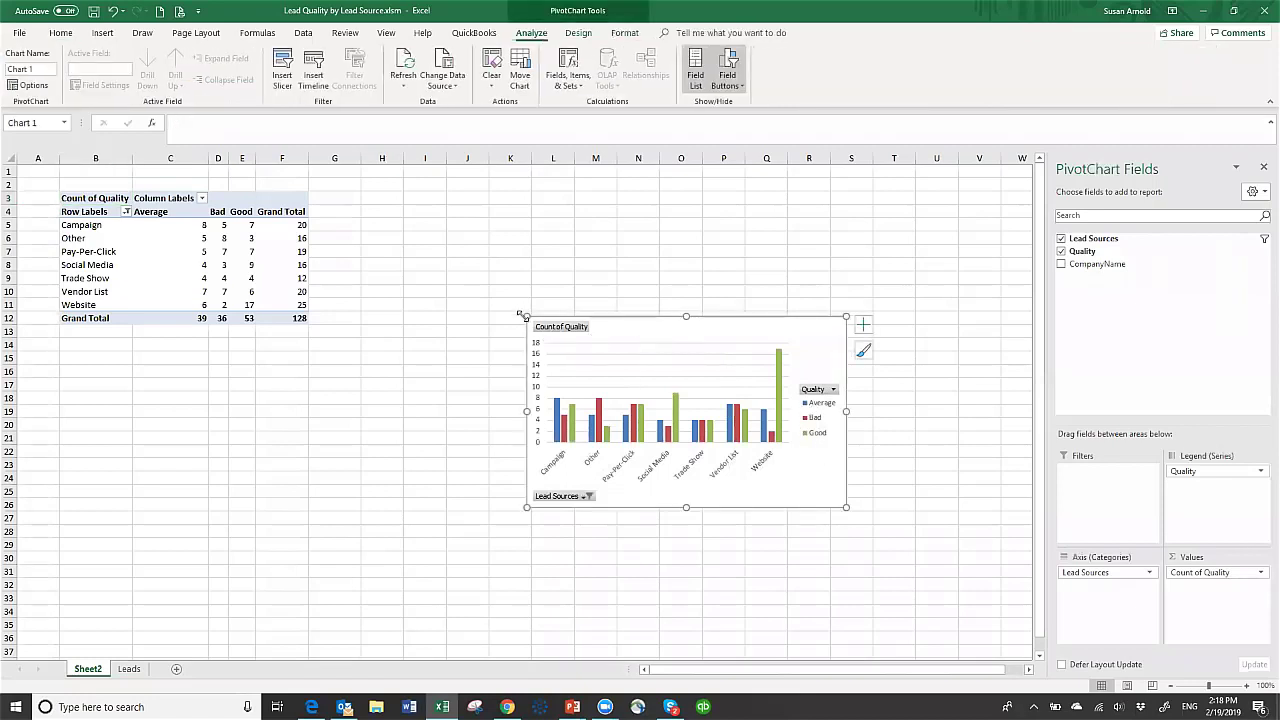
left_click_drag(526, 316, 338, 192)
left_click_drag(846, 507, 958, 620)
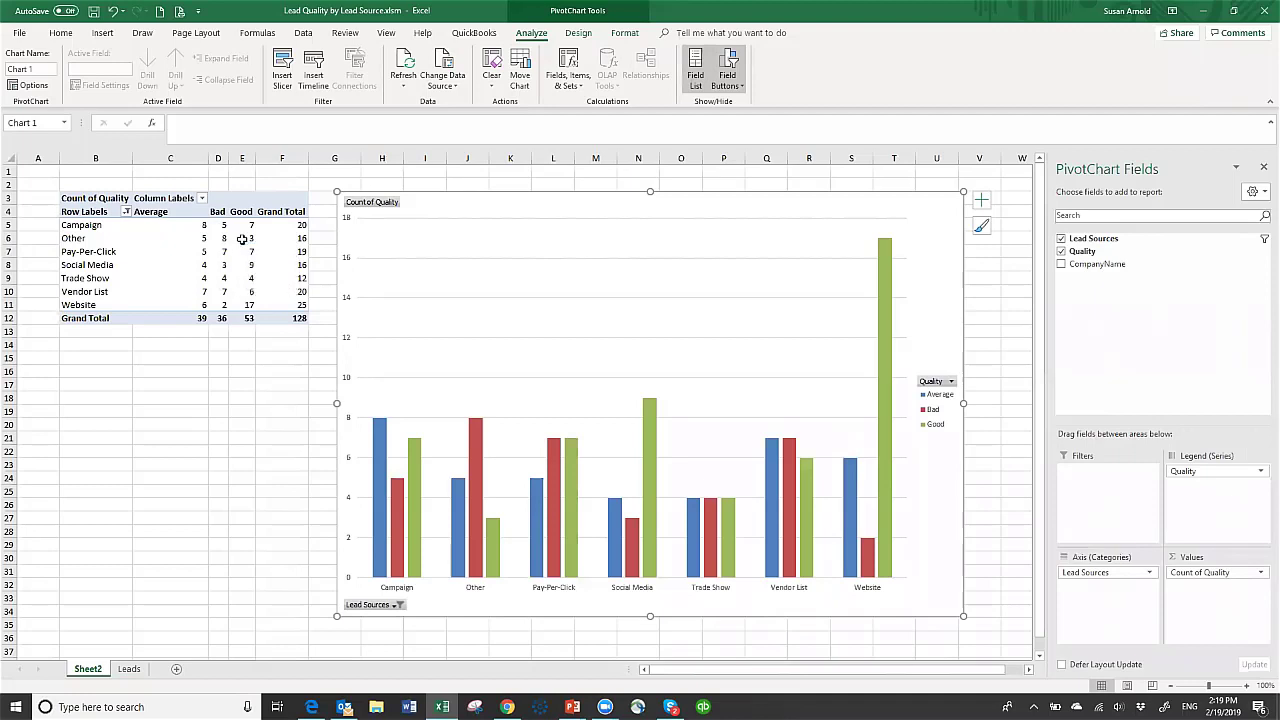
- Display the quality counts as % of Parent Column Total so each lead source sums to 100%
right_click(223, 239)
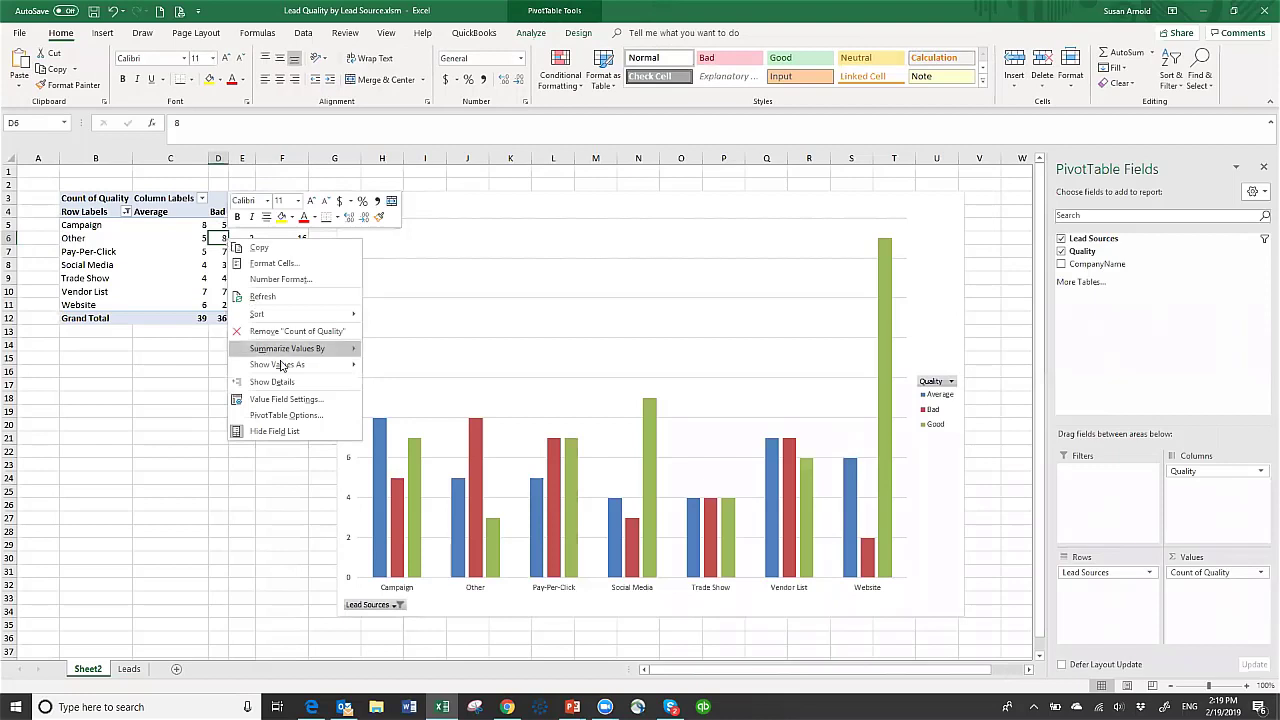
mouse_move(284, 368)
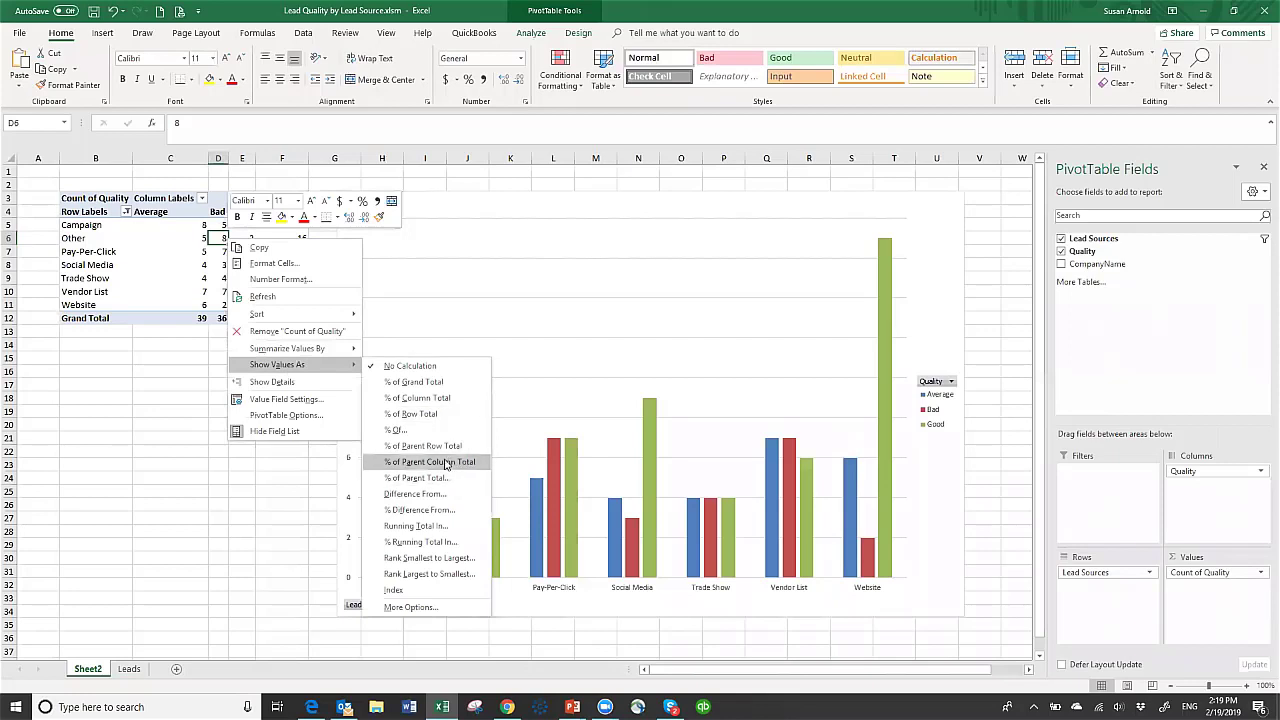
left_click(446, 463)
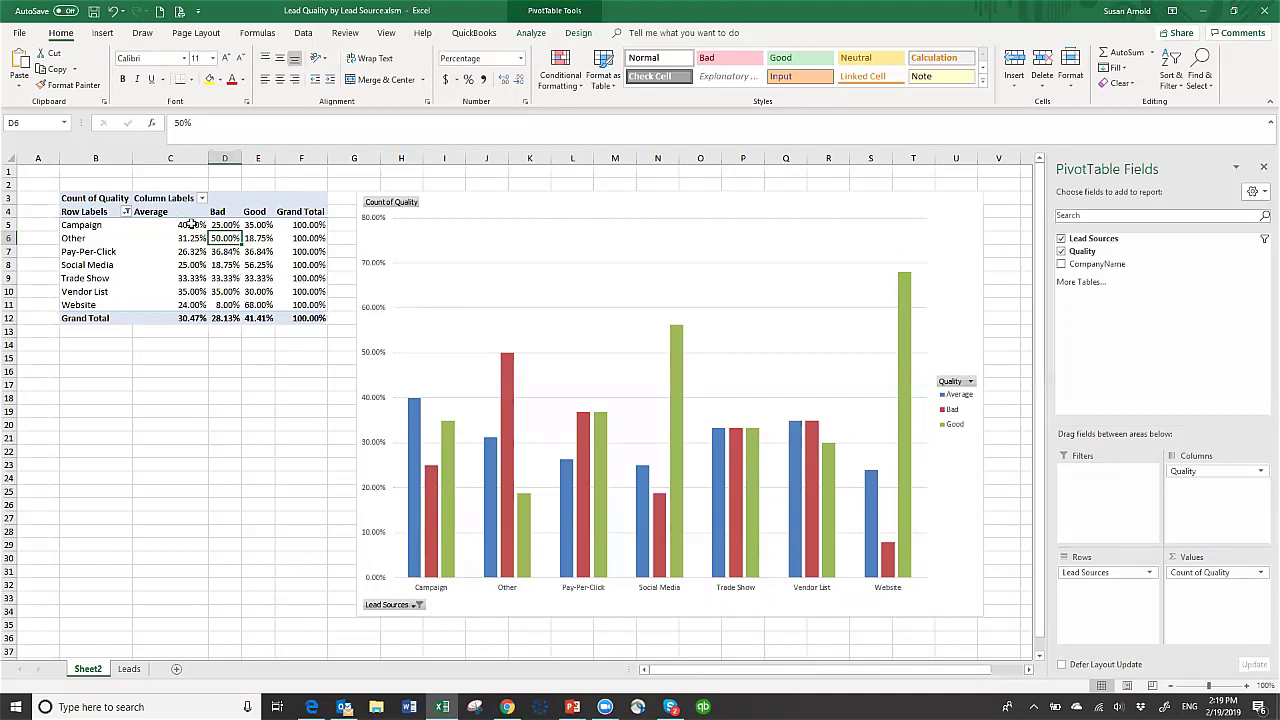
- Format the percentage cells C5:F12 with 0 decimal places
left_click_drag(192, 224, 303, 316)
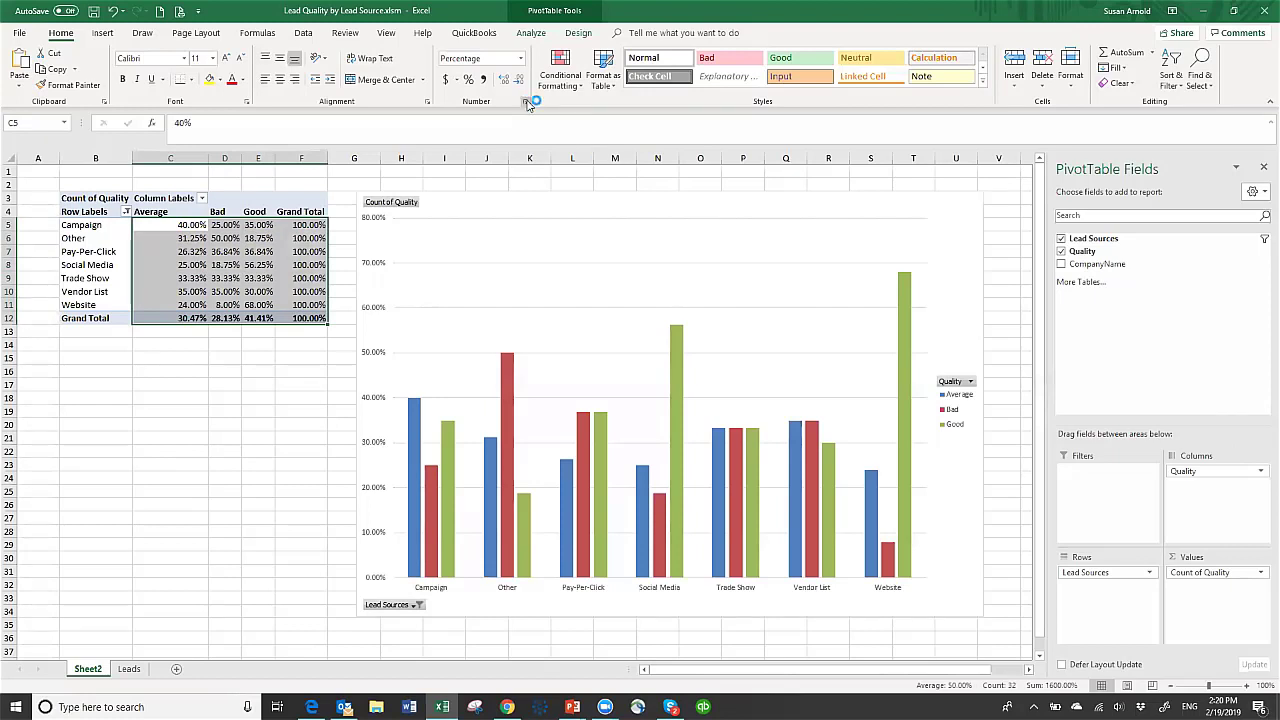
left_click(527, 103)
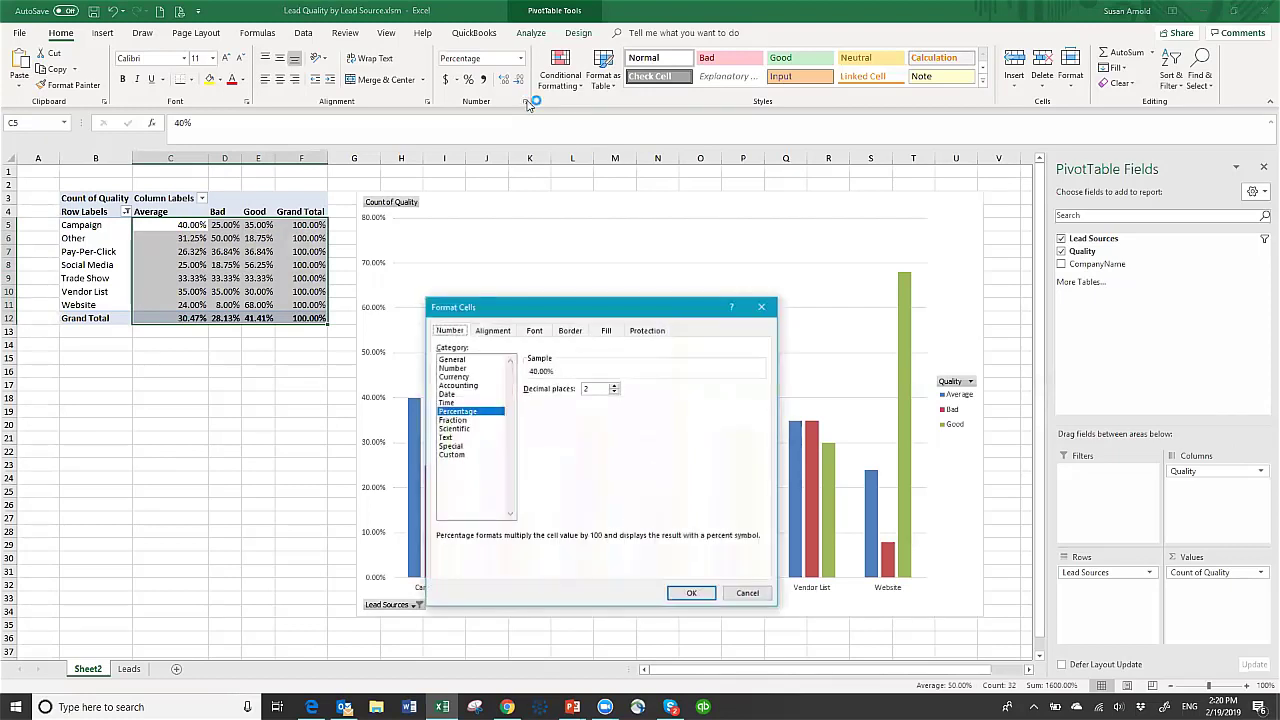
left_click(614, 392)
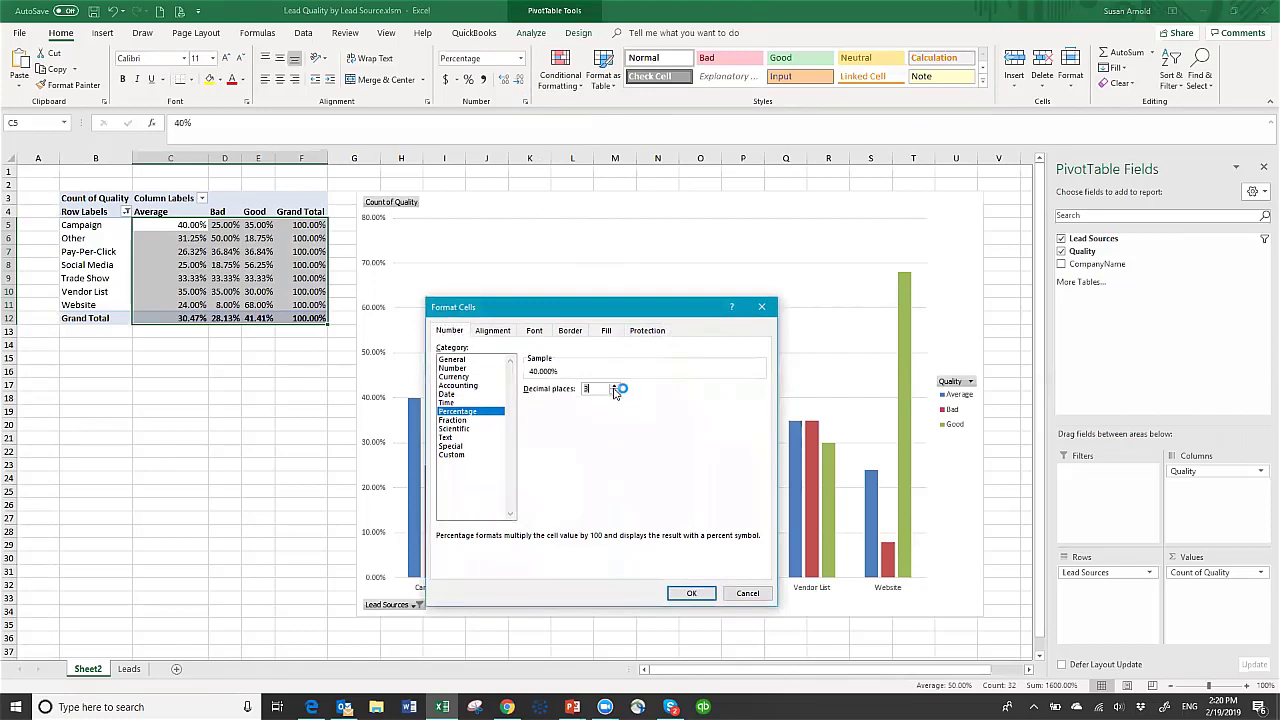
left_click(614, 392)
left_click(691, 594)
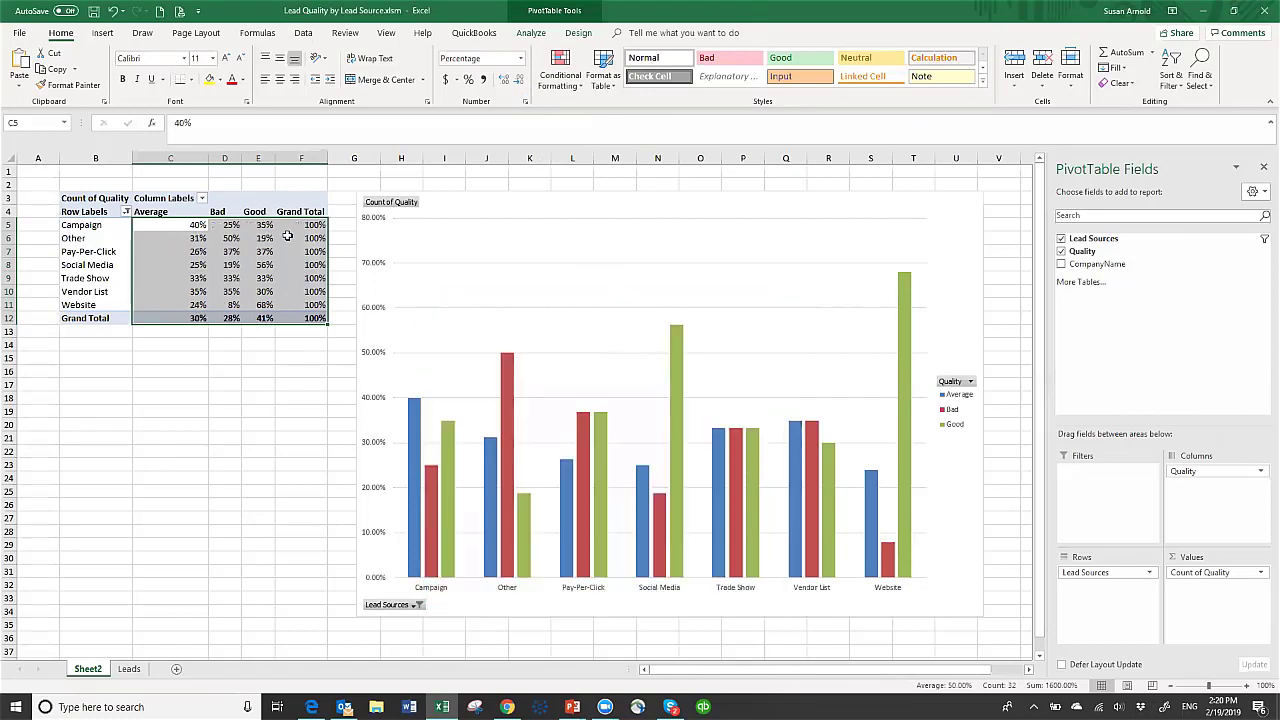
left_click(232, 355)
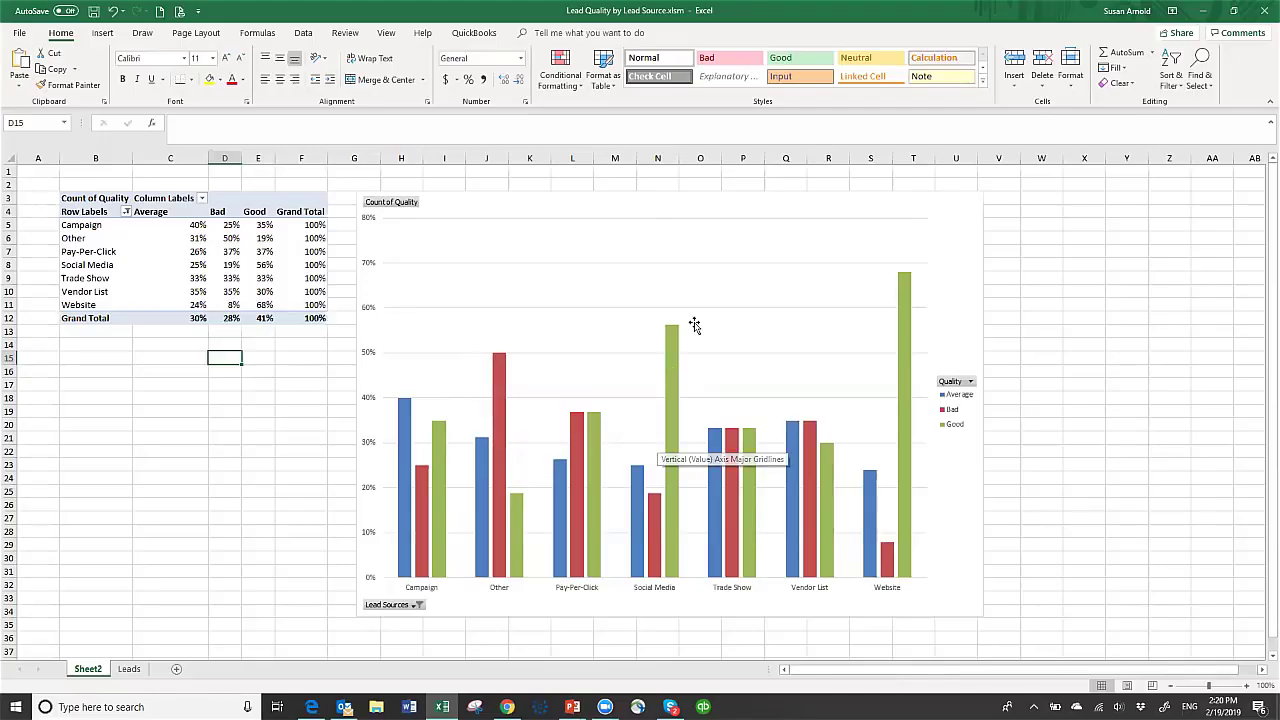
left_click(519, 243)
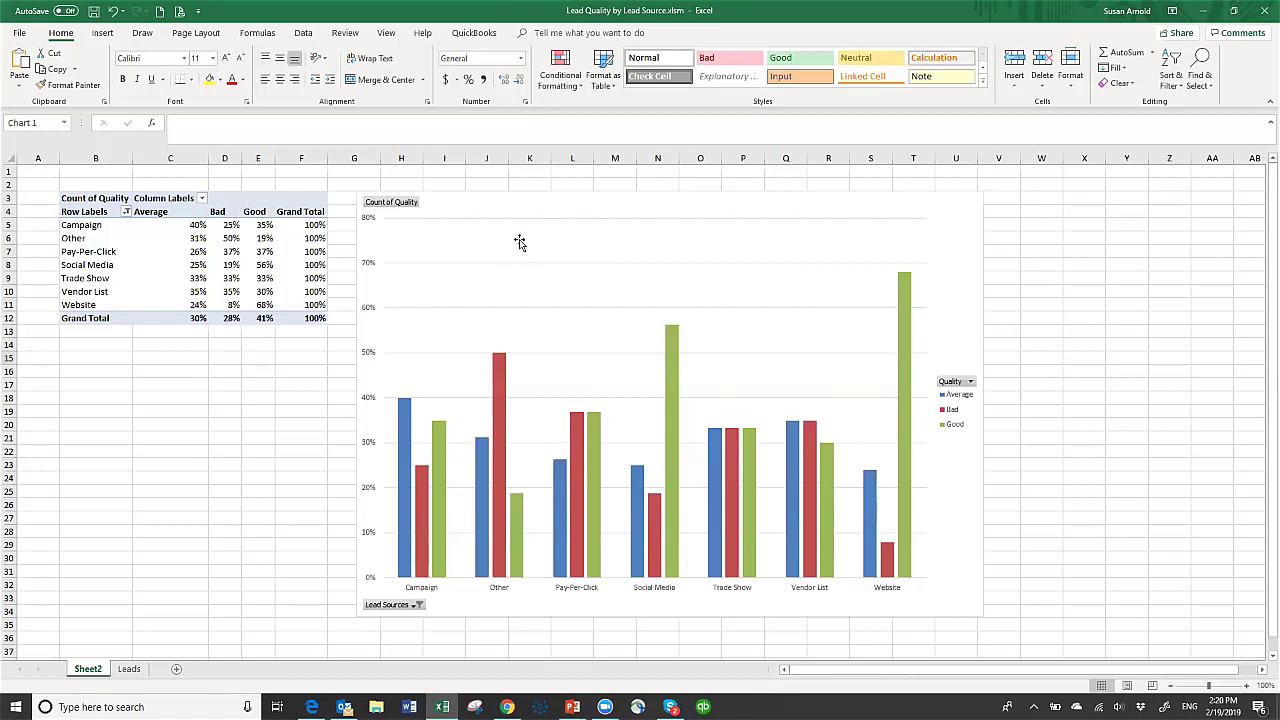
- Change the PivotChart type to Bar > 100% Stacked Bar
right_click(520, 245)
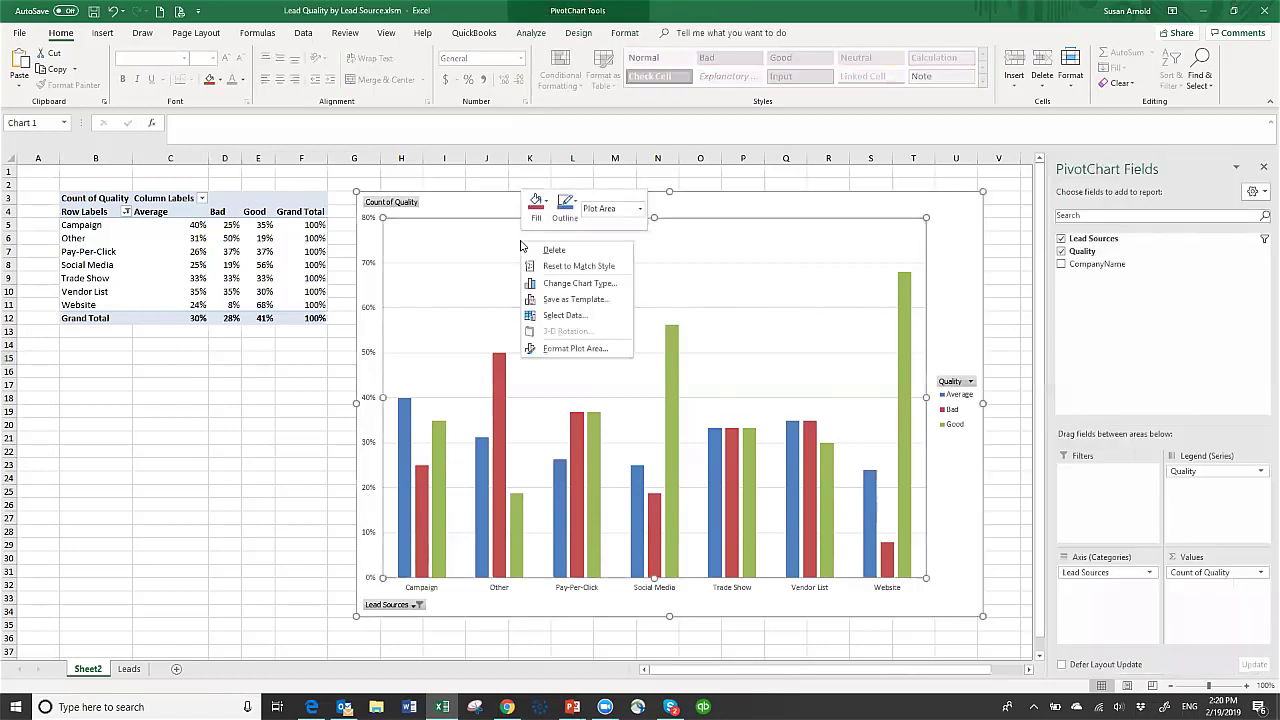
left_click(590, 287)
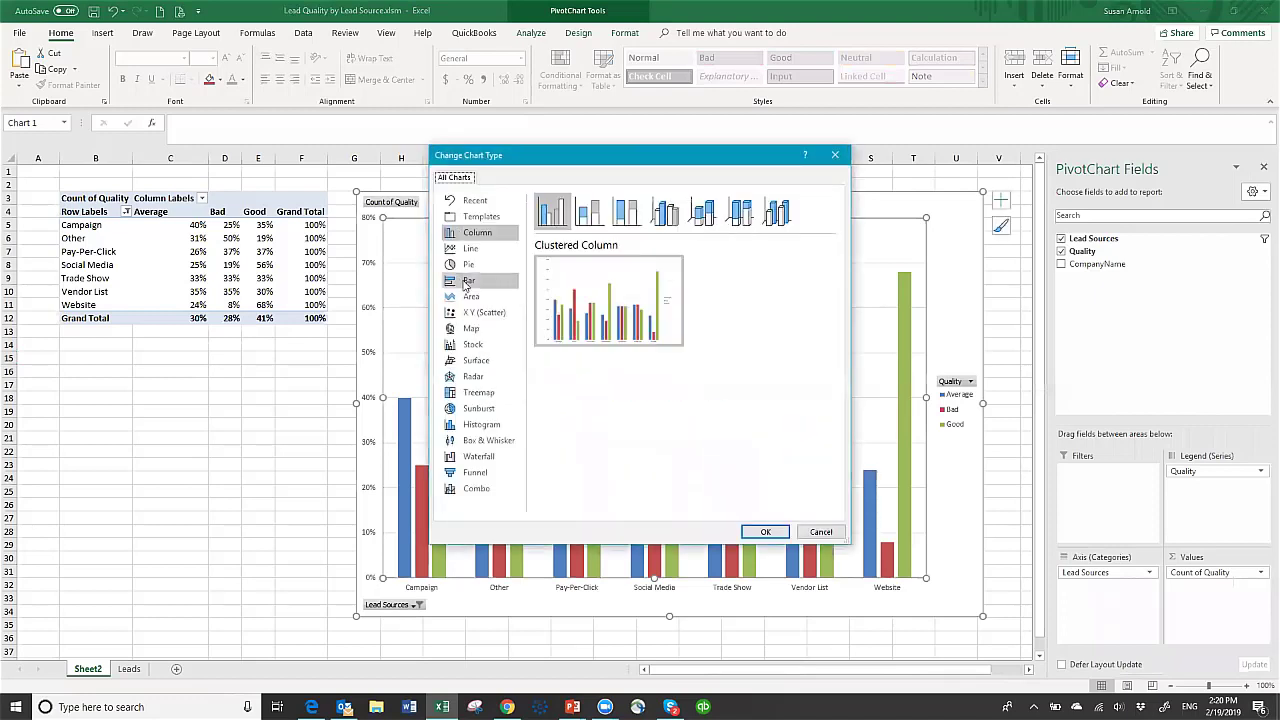
left_click(452, 280)
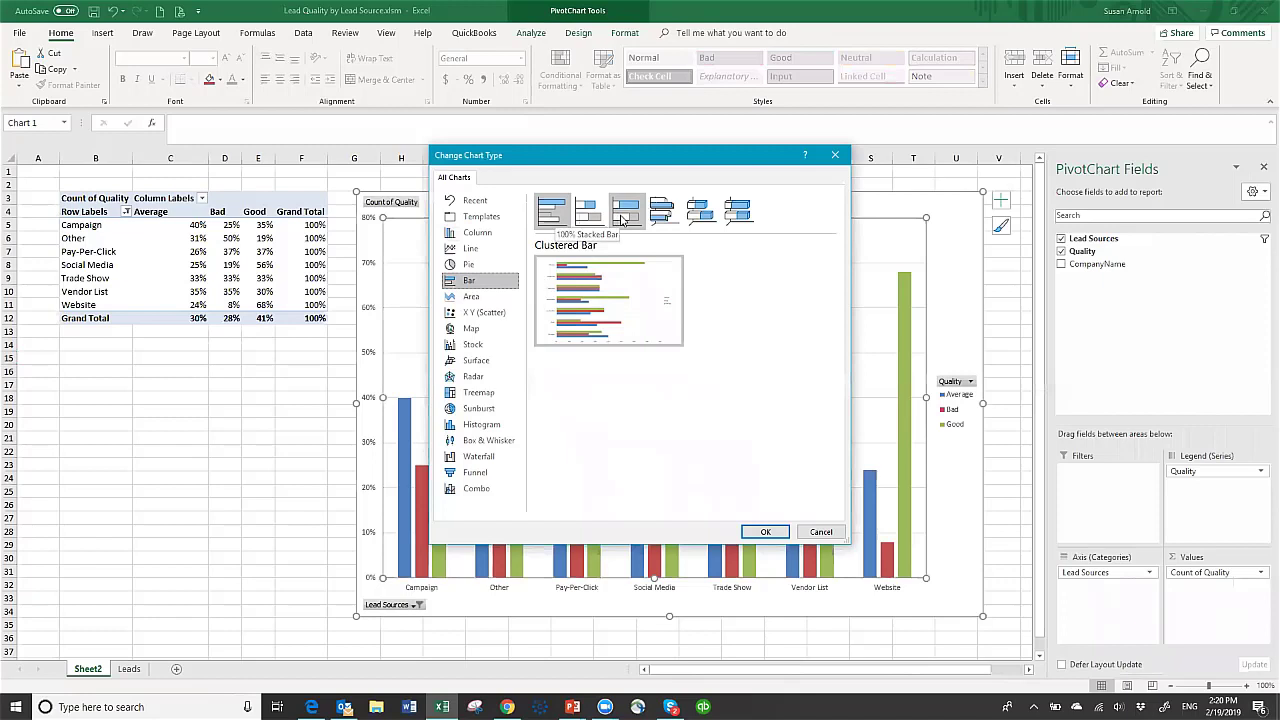
left_click(620, 218)
mouse_move(588, 272)
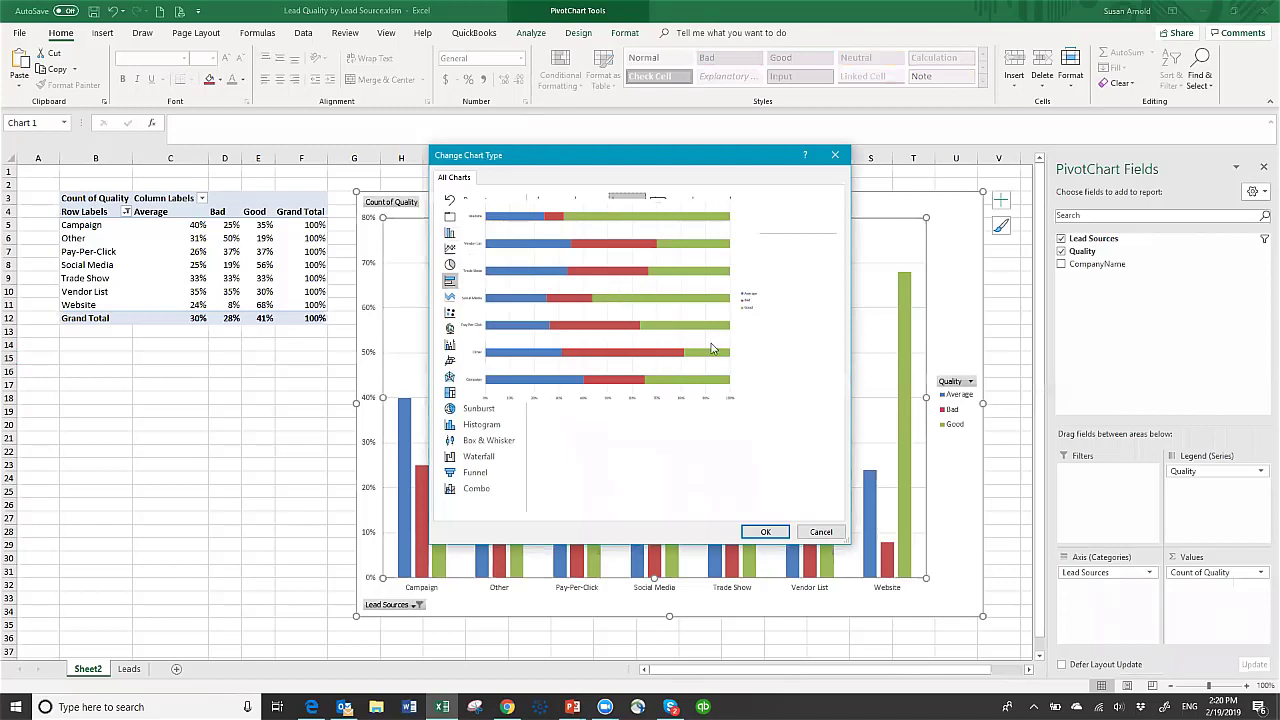
left_click(766, 532)
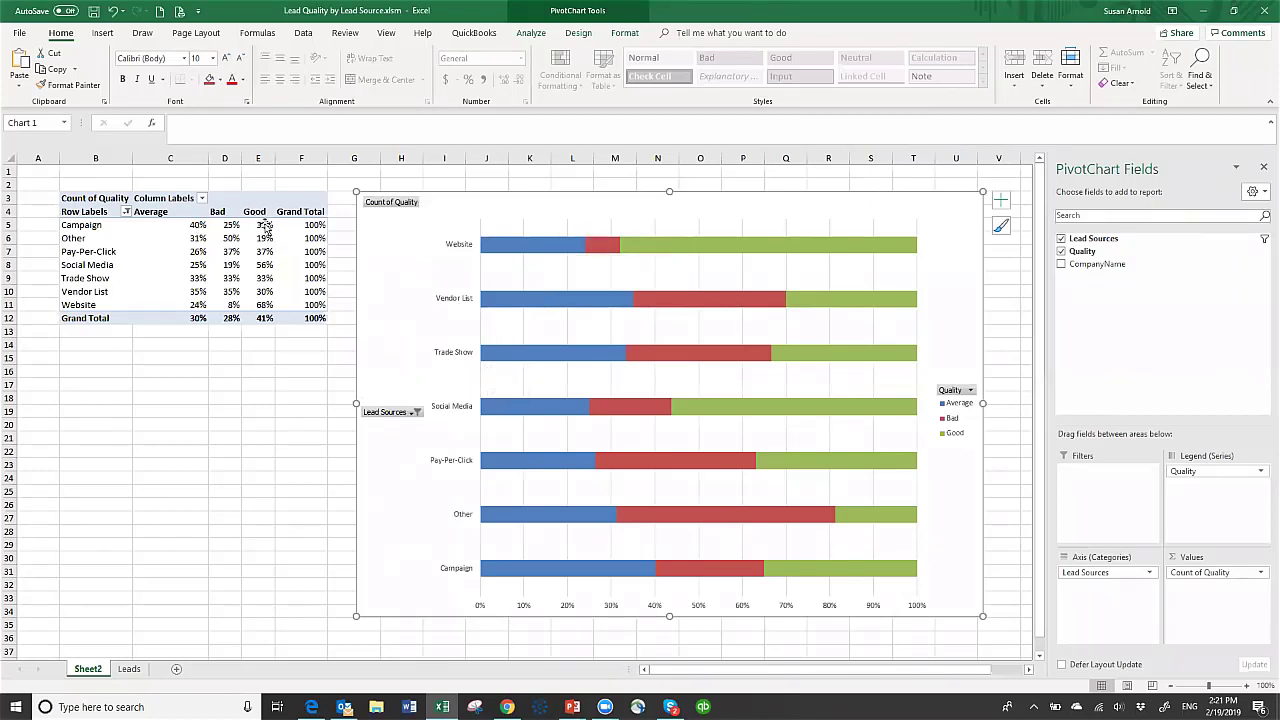
- Add percentage data labels to the Average, Bad and Good series of the chart
mouse_move(736, 247)
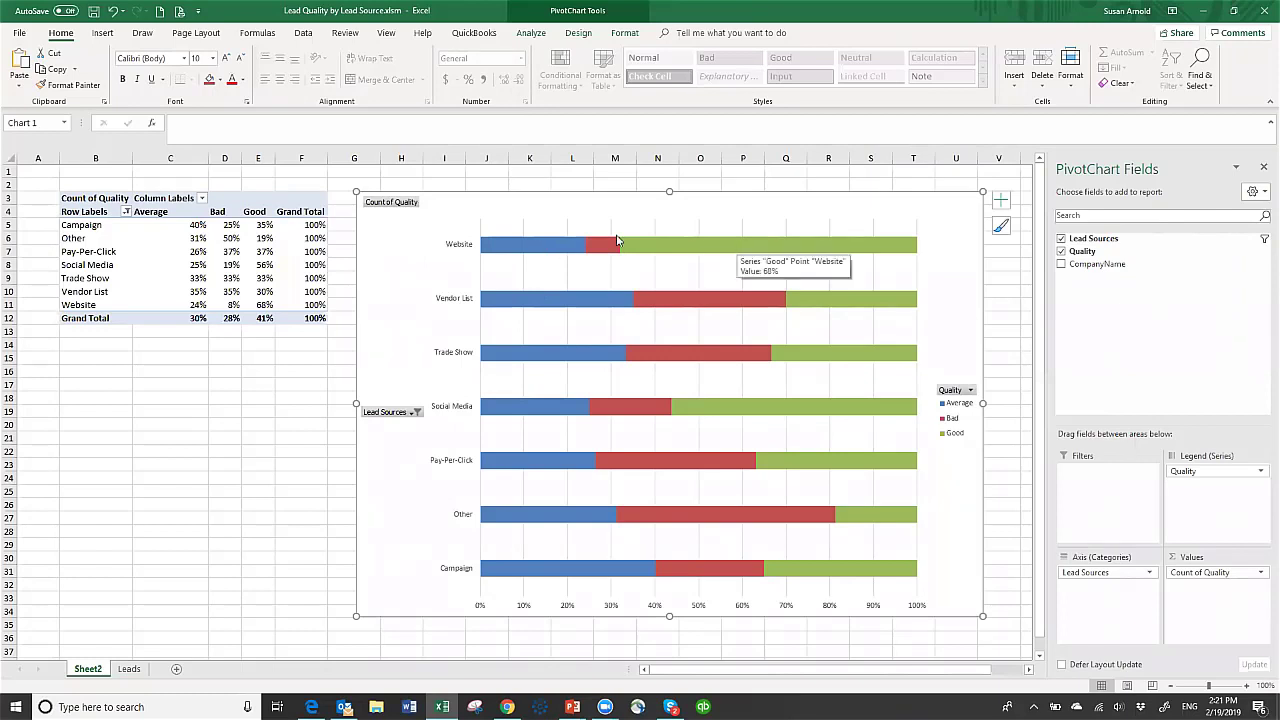
mouse_move(517, 248)
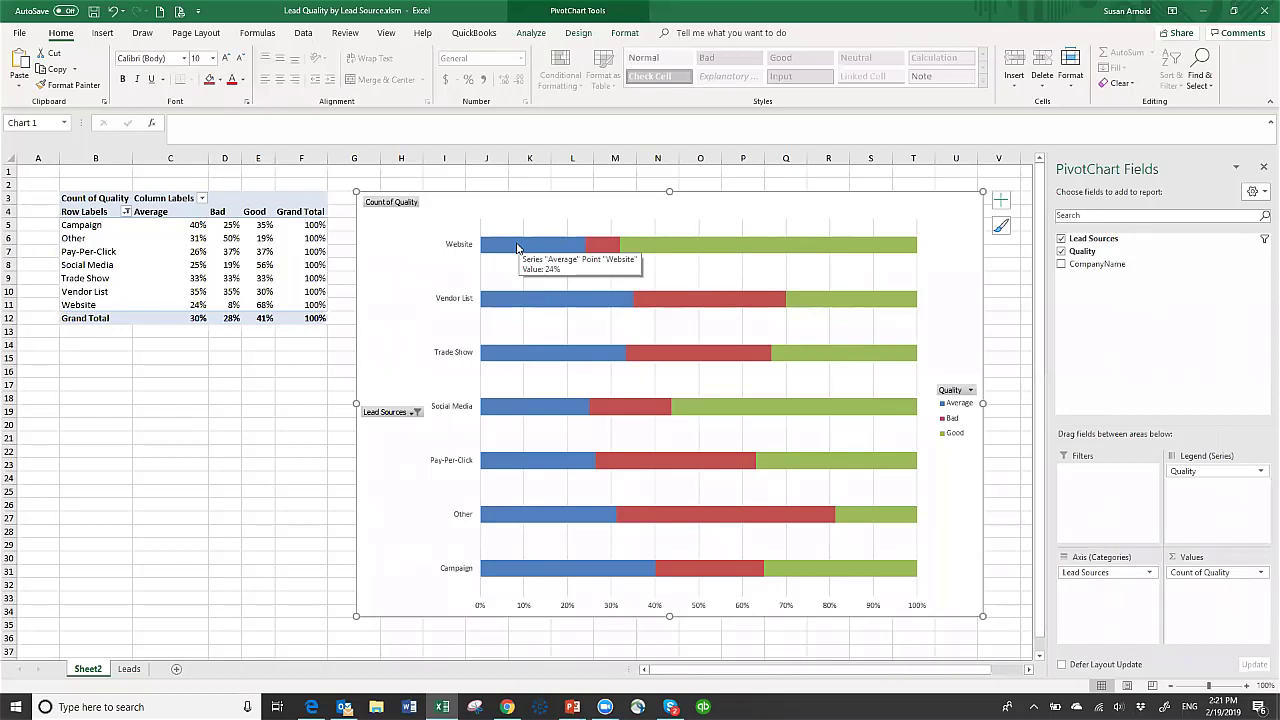
right_click(517, 247)
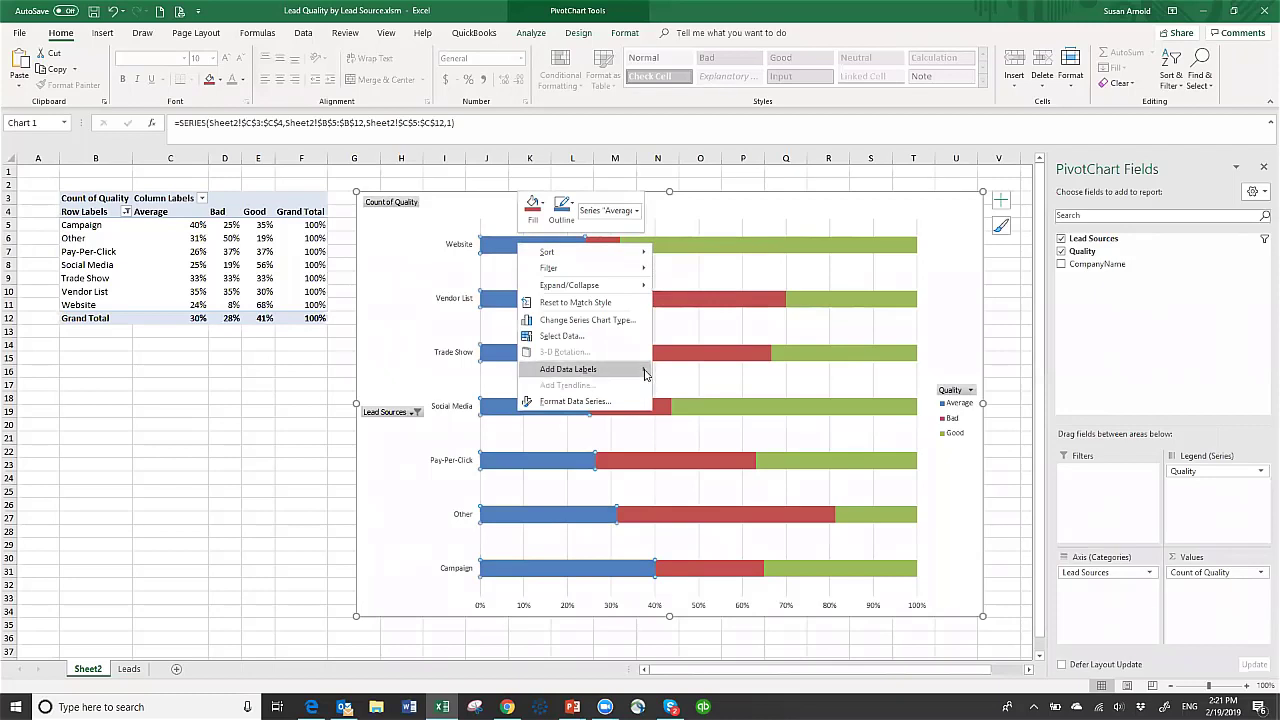
left_click(676, 372)
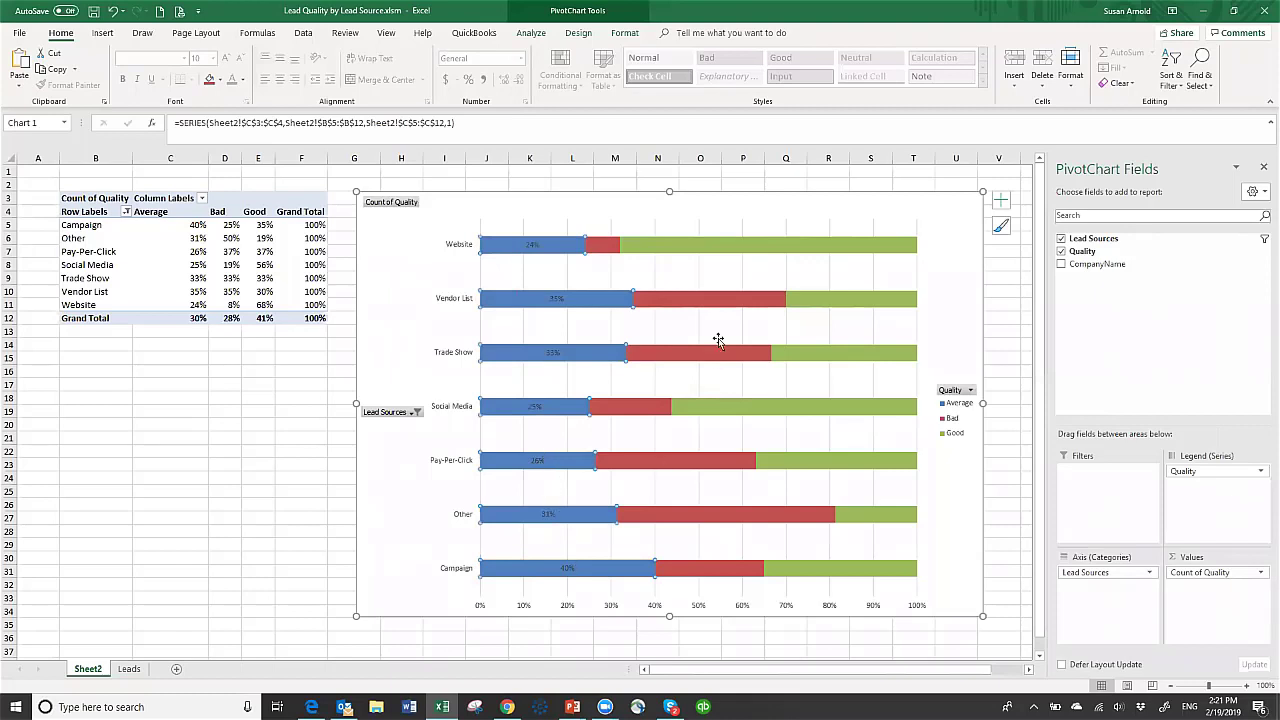
right_click(600, 247)
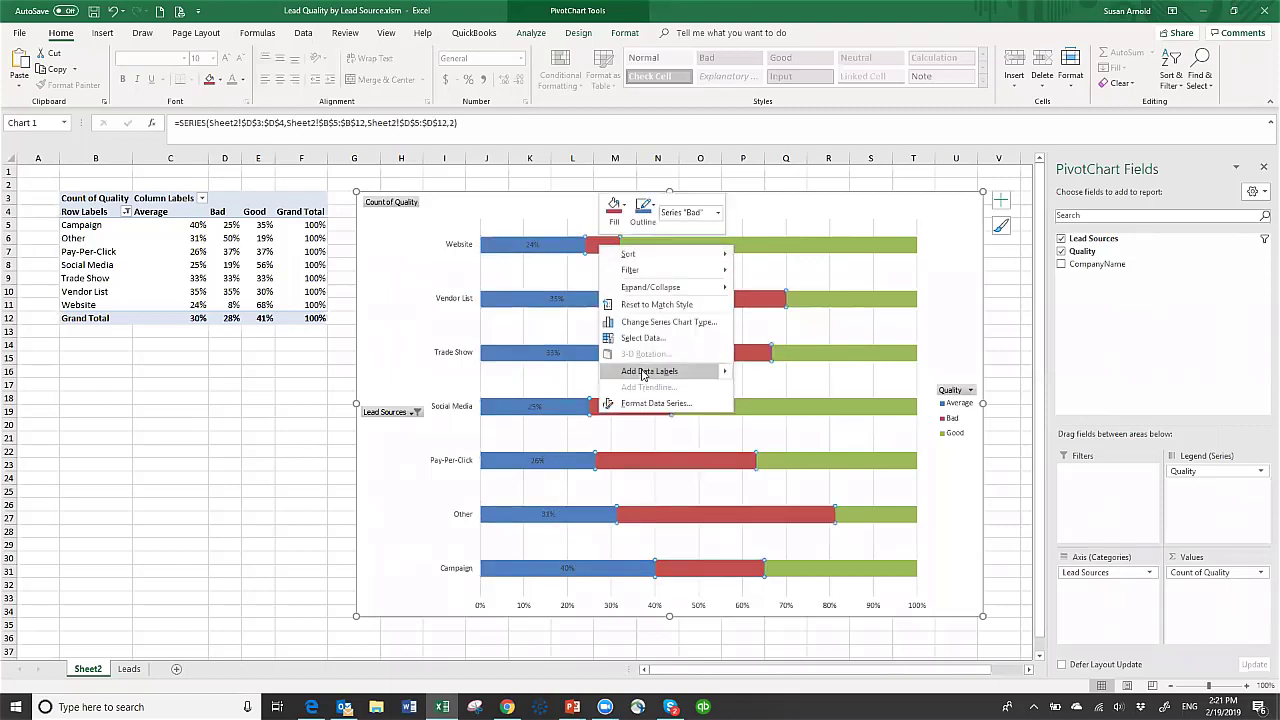
mouse_move(739, 377)
left_click(795, 377)
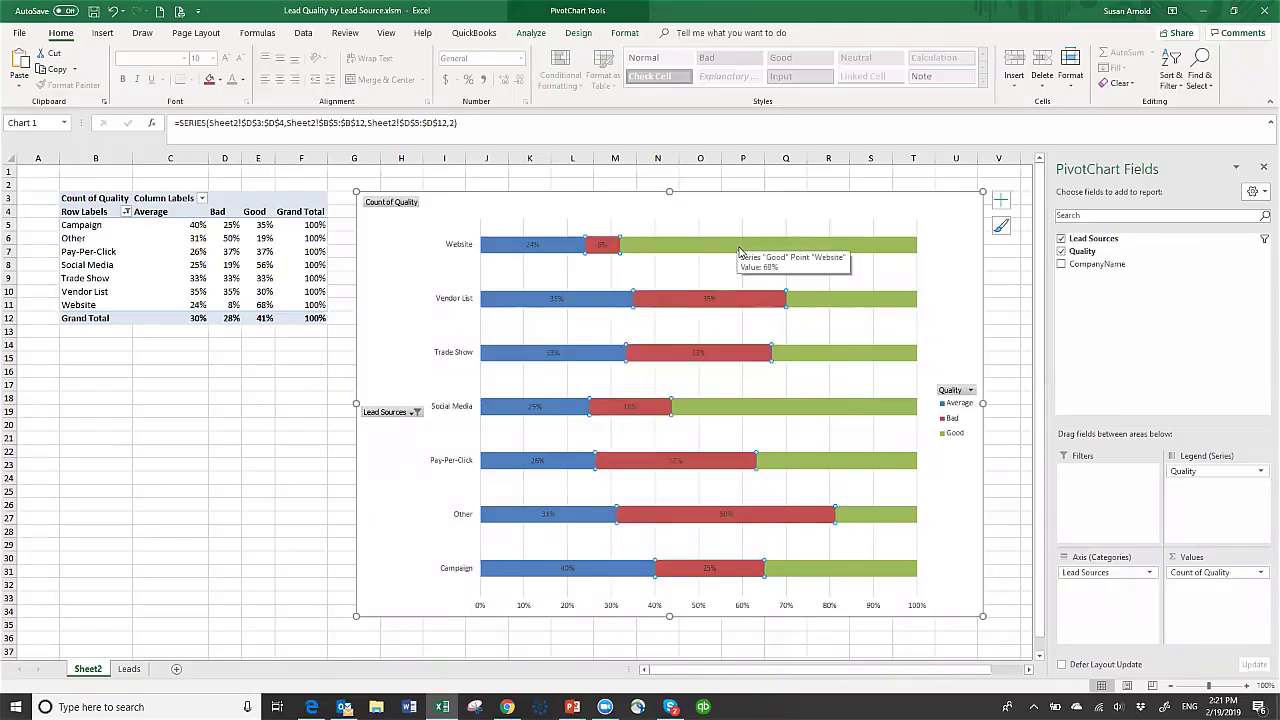
right_click(738, 245)
mouse_move(790, 370)
left_click(884, 372)
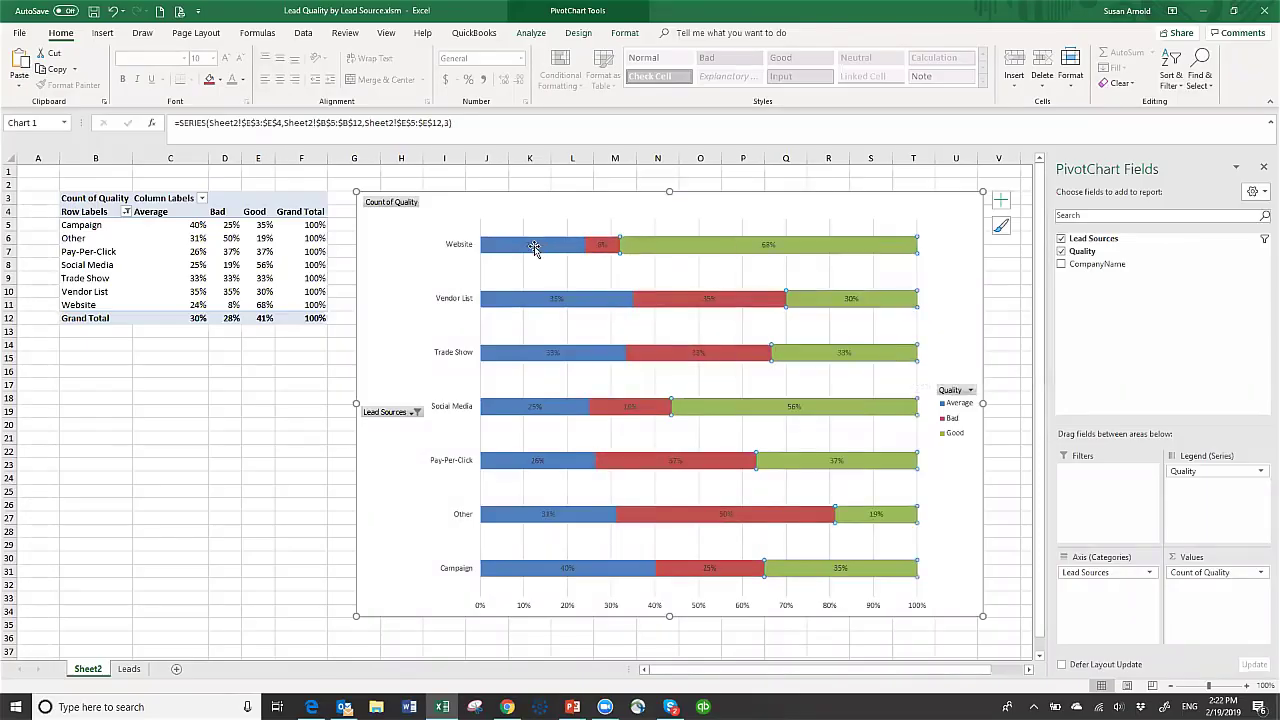
left_click(531, 245)
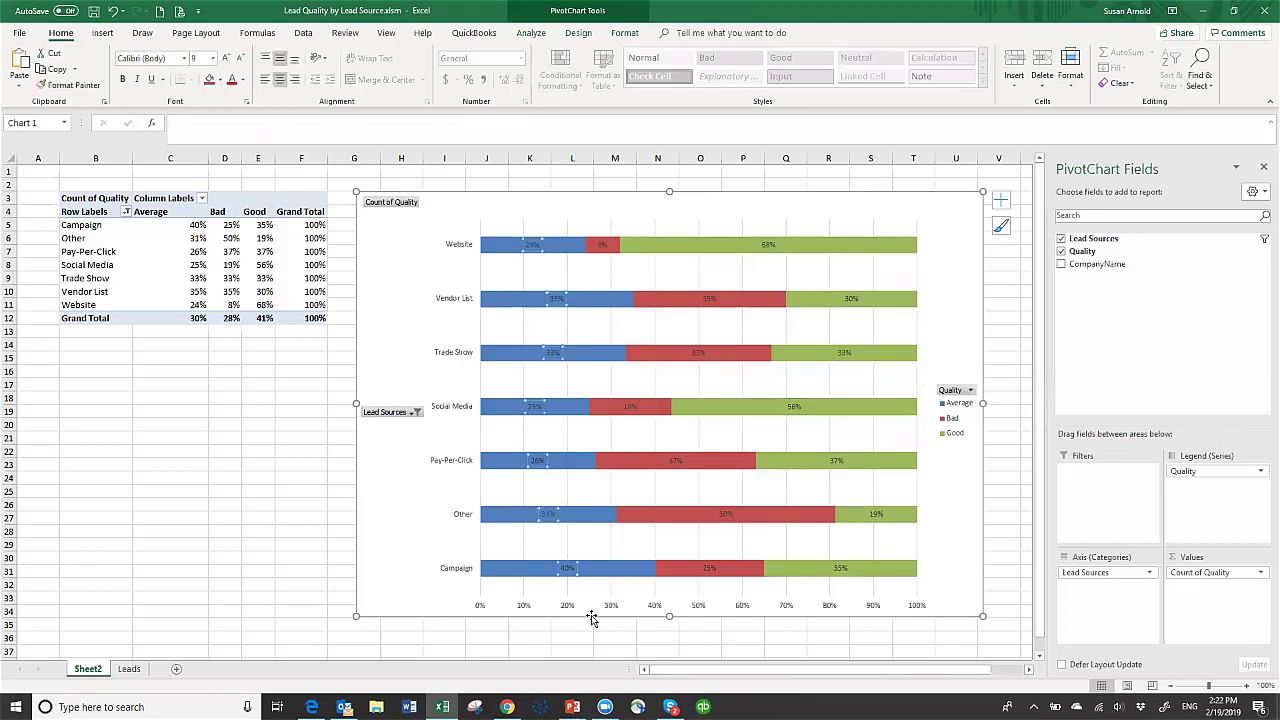
- Make the Average, Bad and Good data labels white
left_click(245, 81)
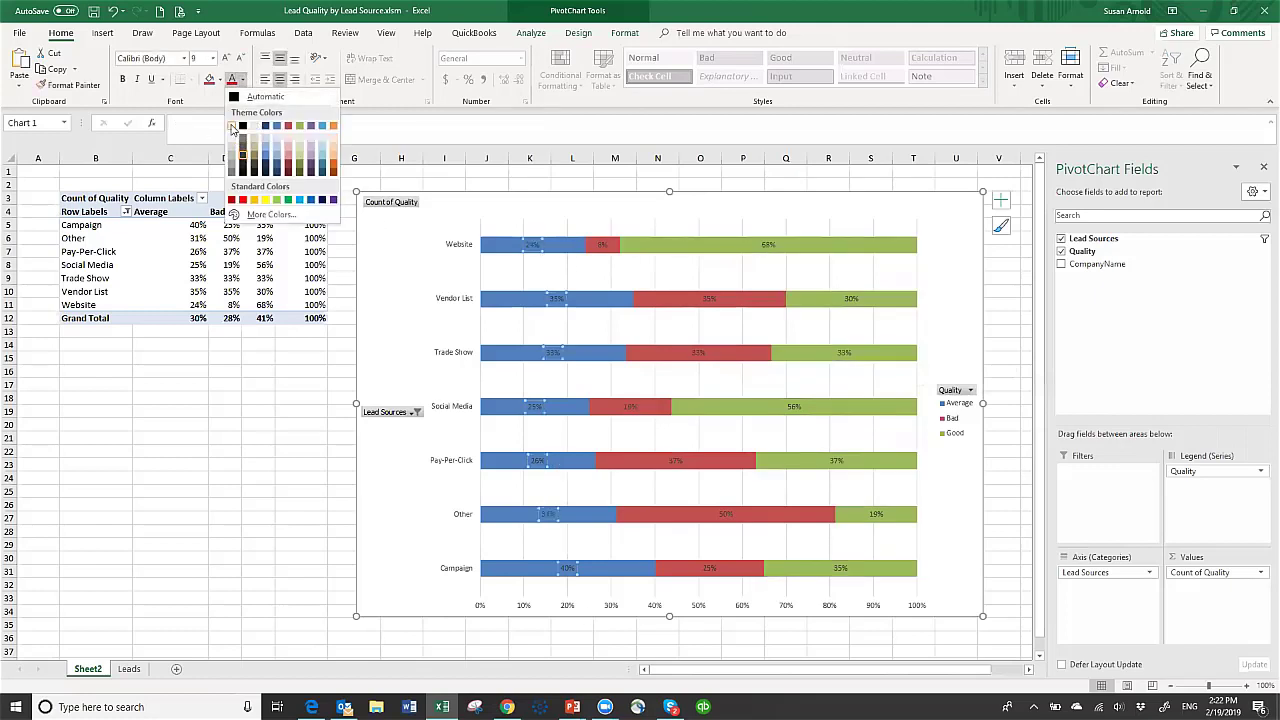
left_click(233, 127)
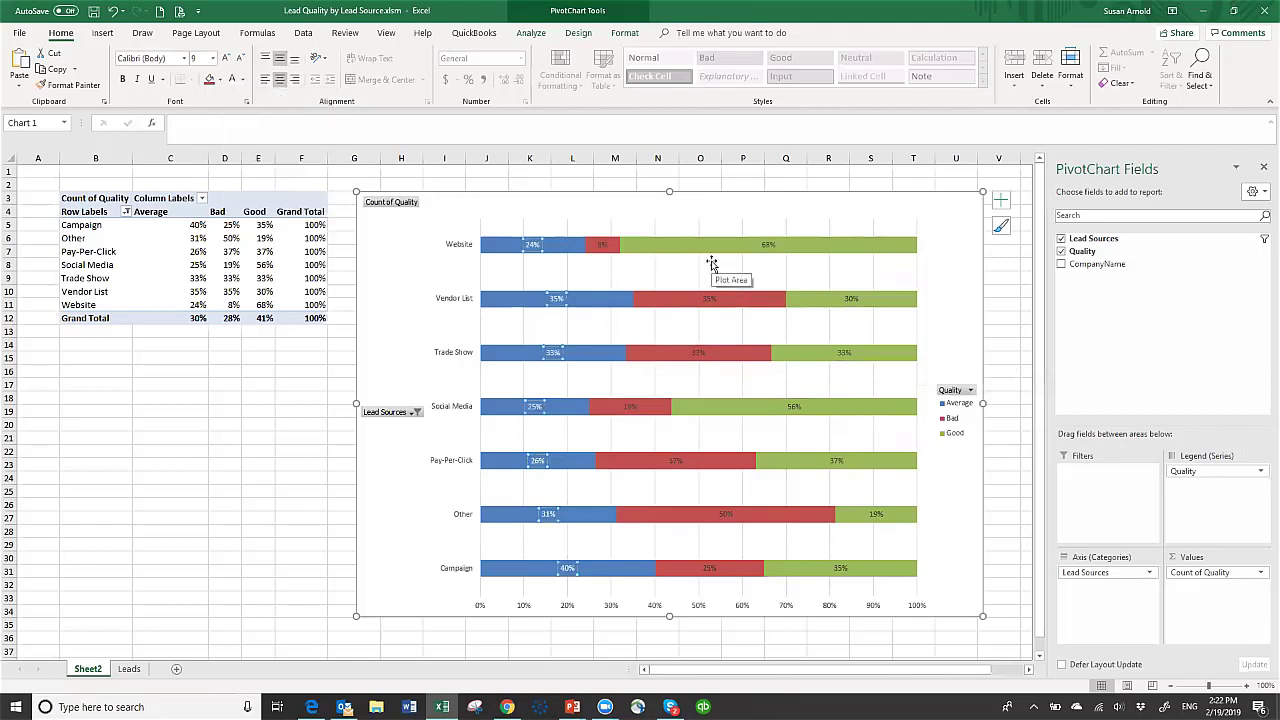
left_click(603, 244)
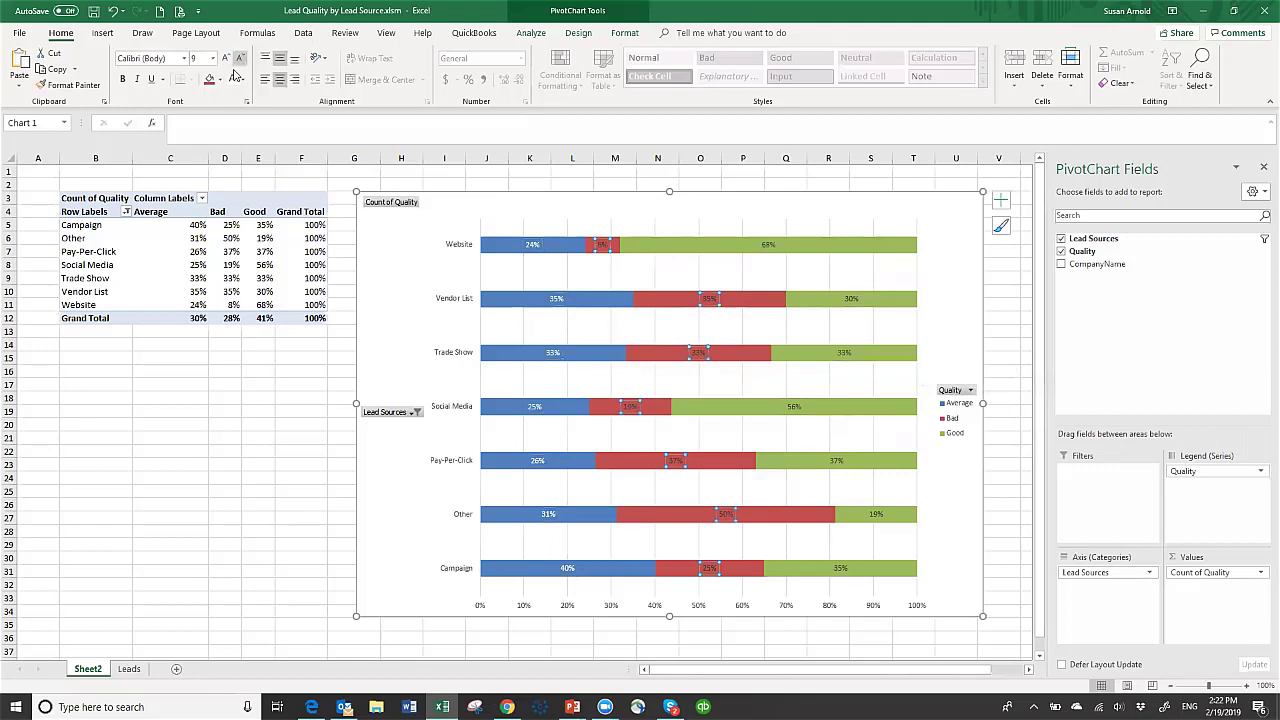
left_click(242, 82)
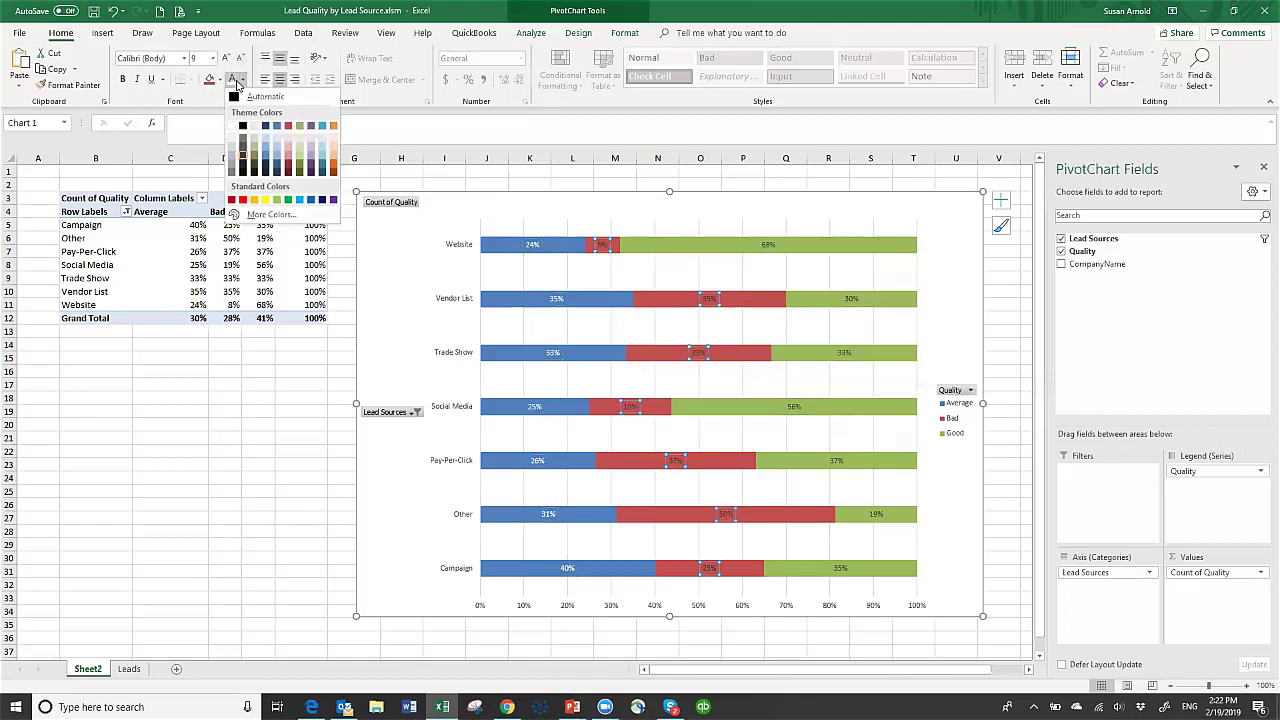
left_click(234, 82)
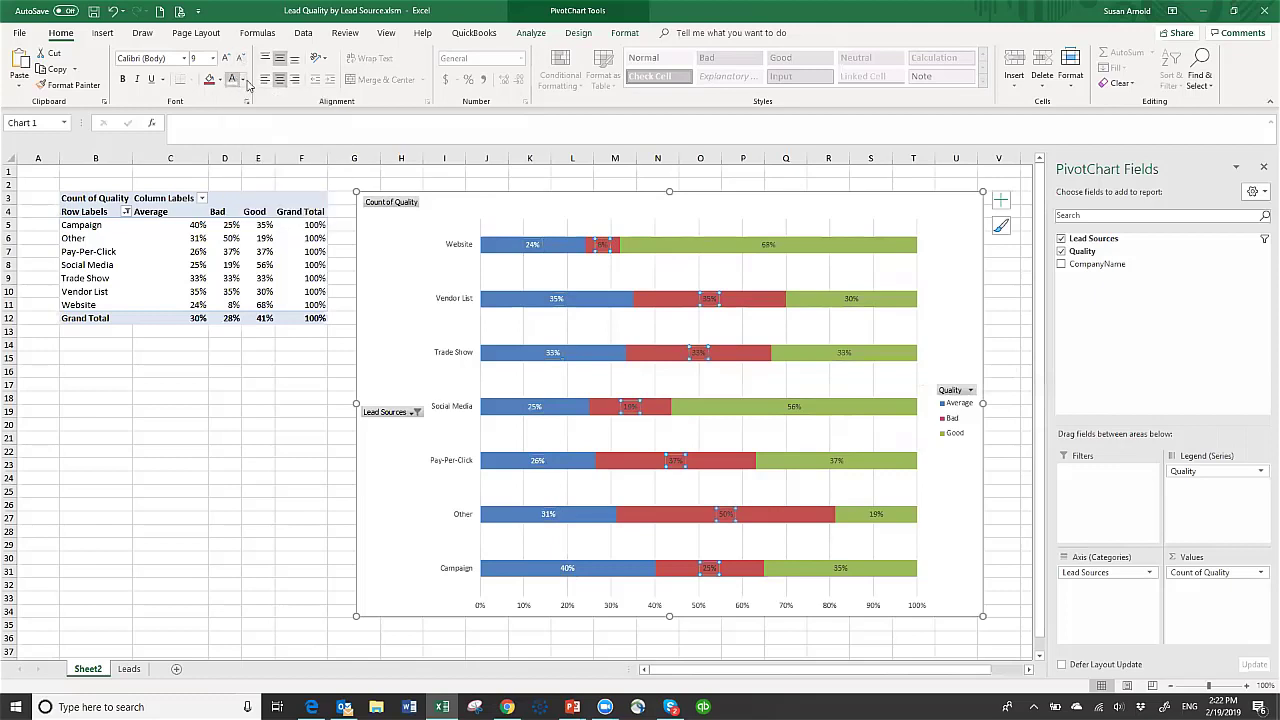
left_click(770, 245)
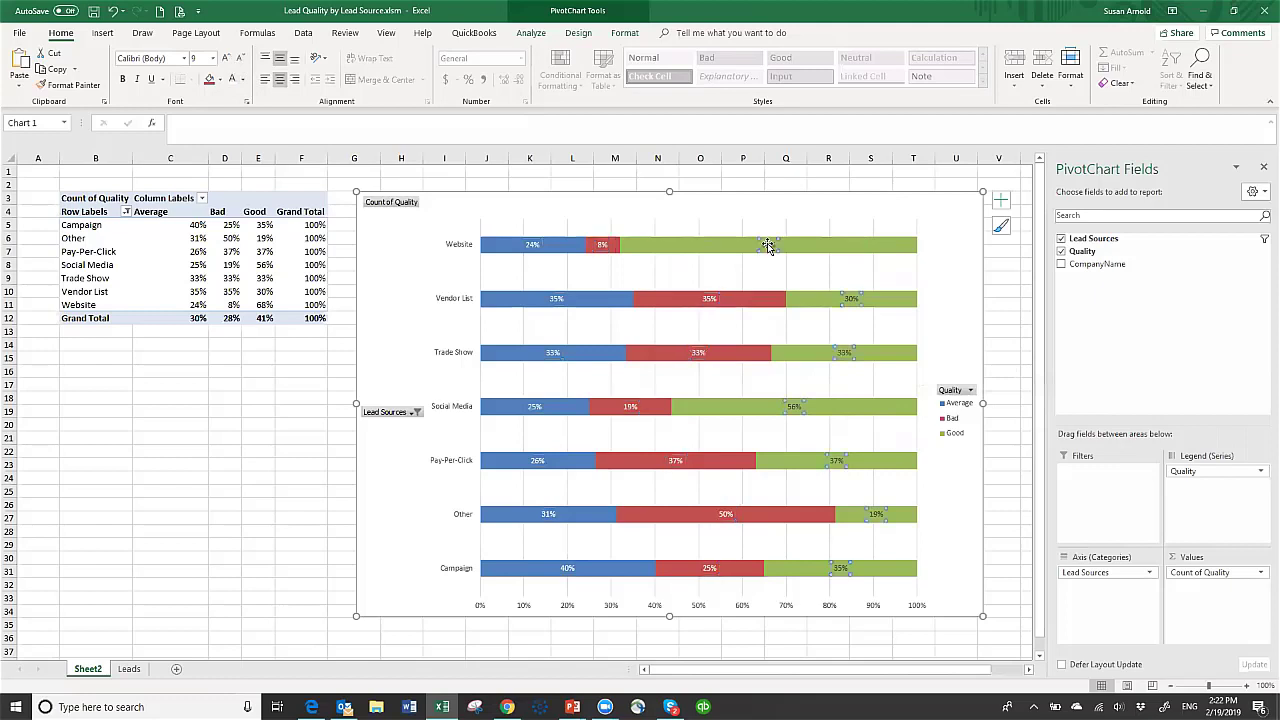
left_click(234, 80)
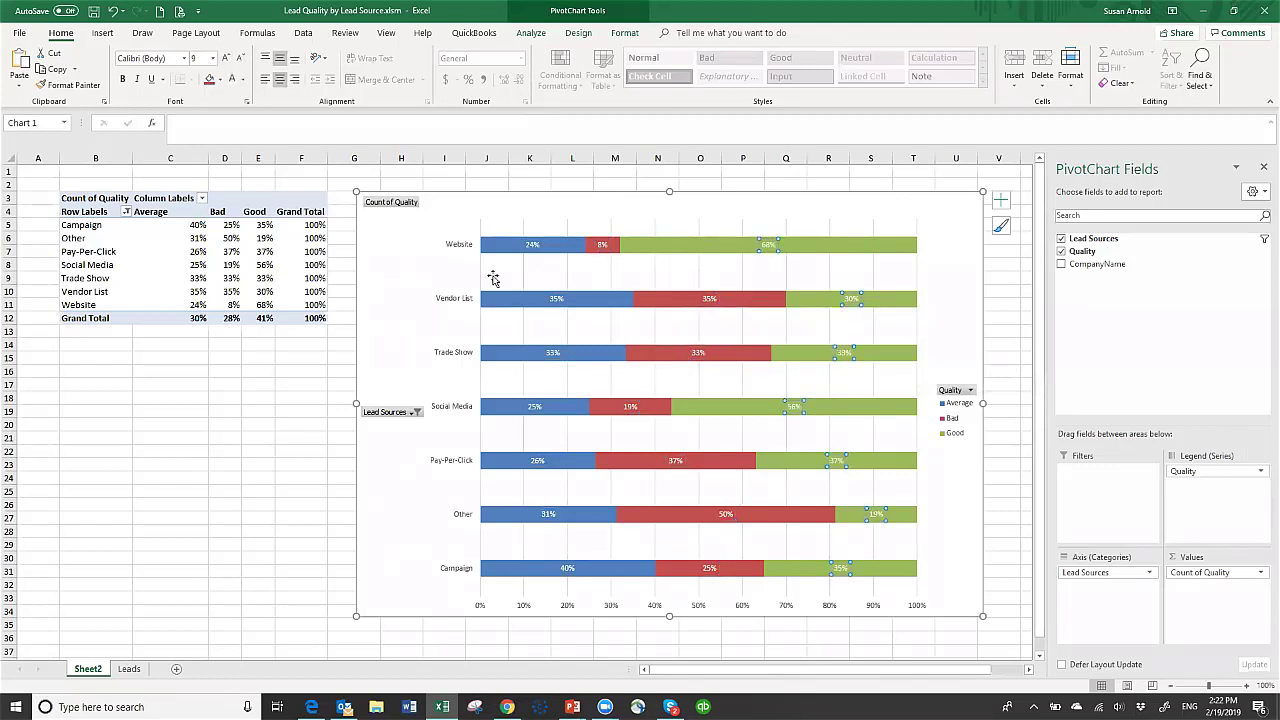
- Set the lead-source axis labels to font size 11
left_click(455, 251)
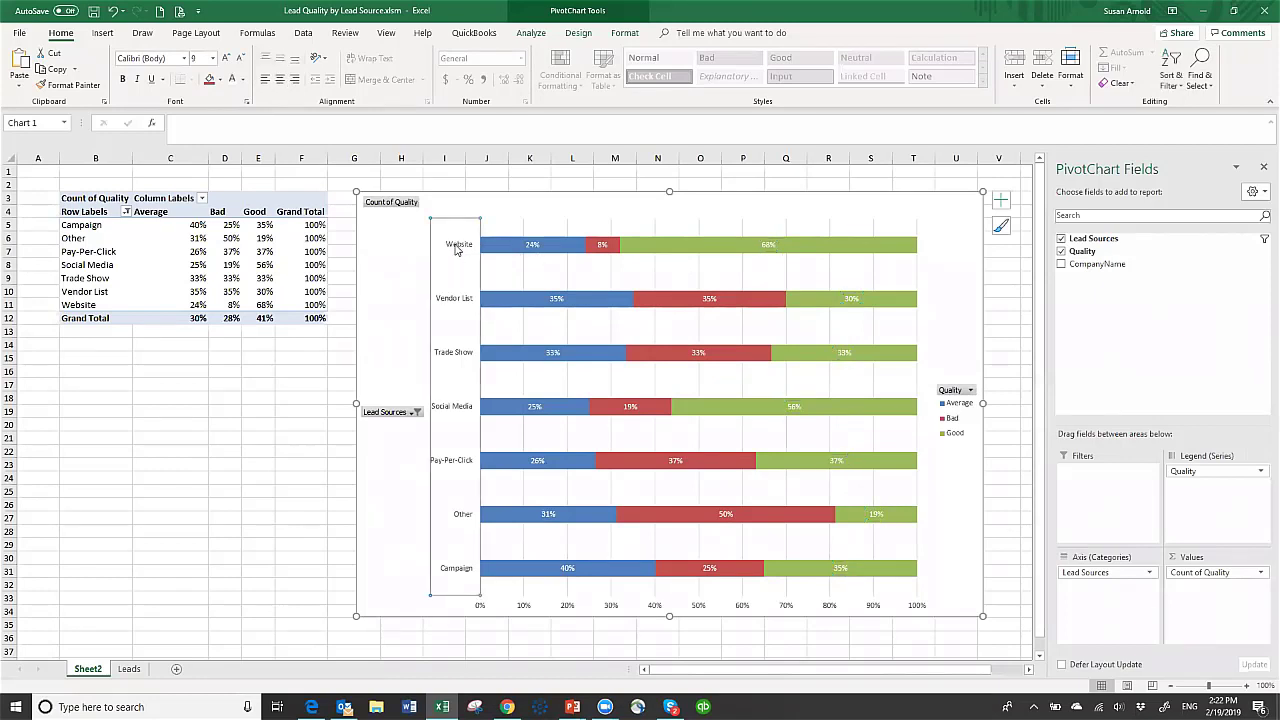
left_click(213, 58)
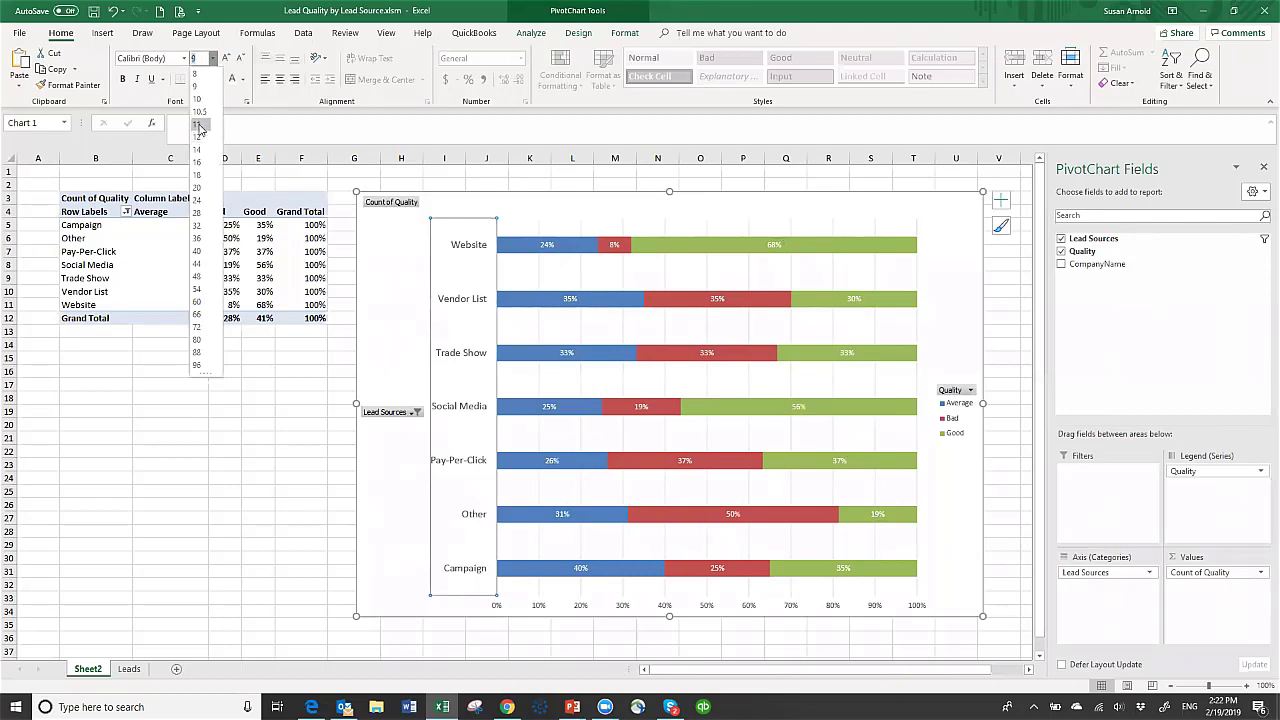
left_click(199, 125)
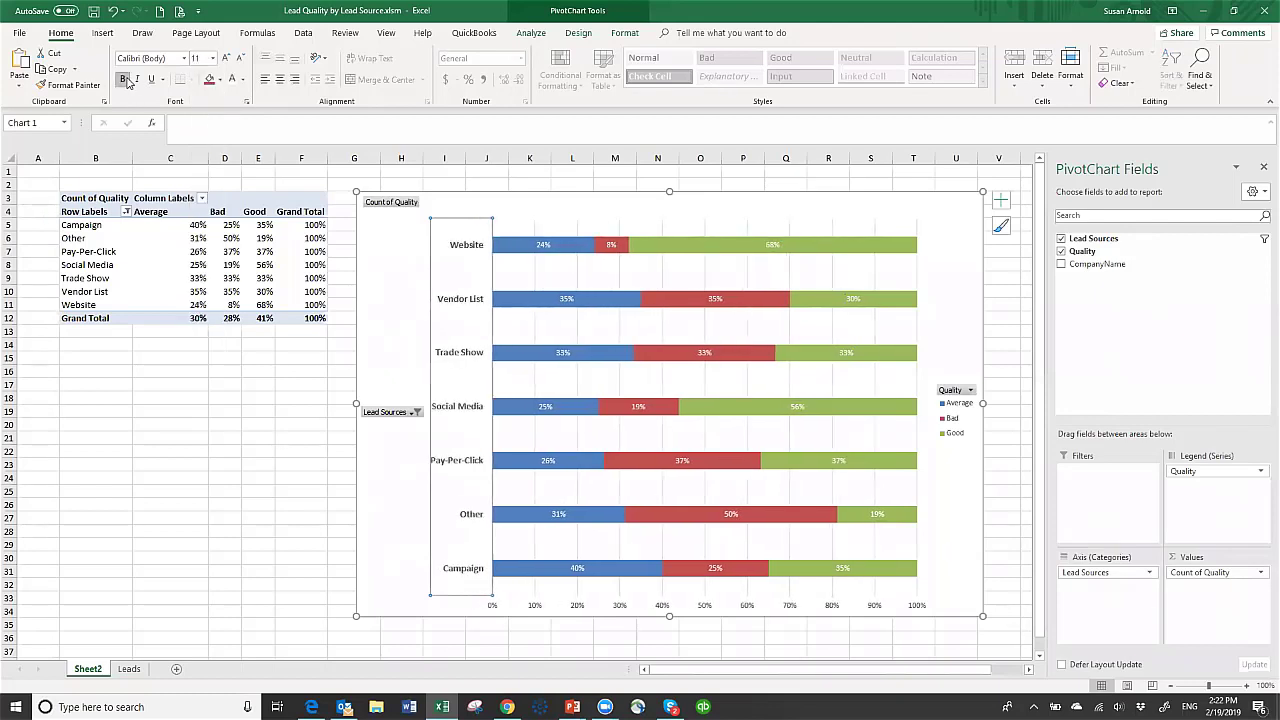
left_click(700, 210)
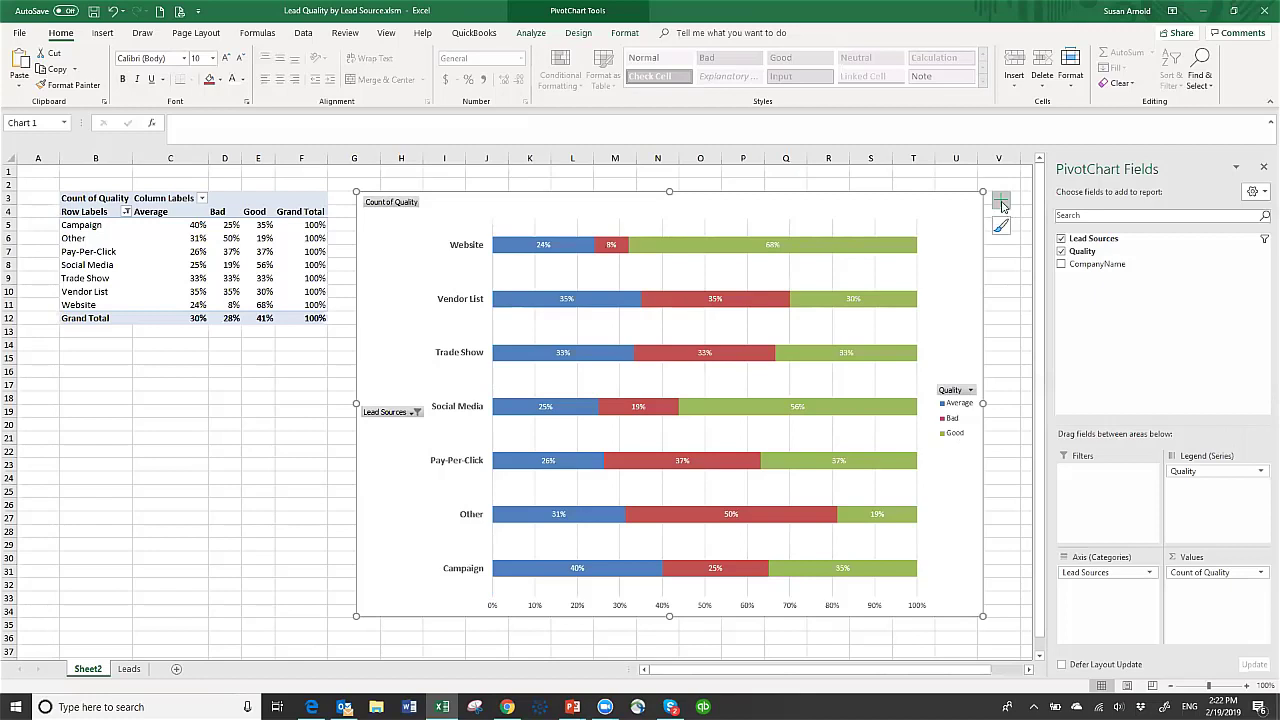
- Add a chart title reading 'Lead Quality by Lead Source'
left_click(1001, 203)
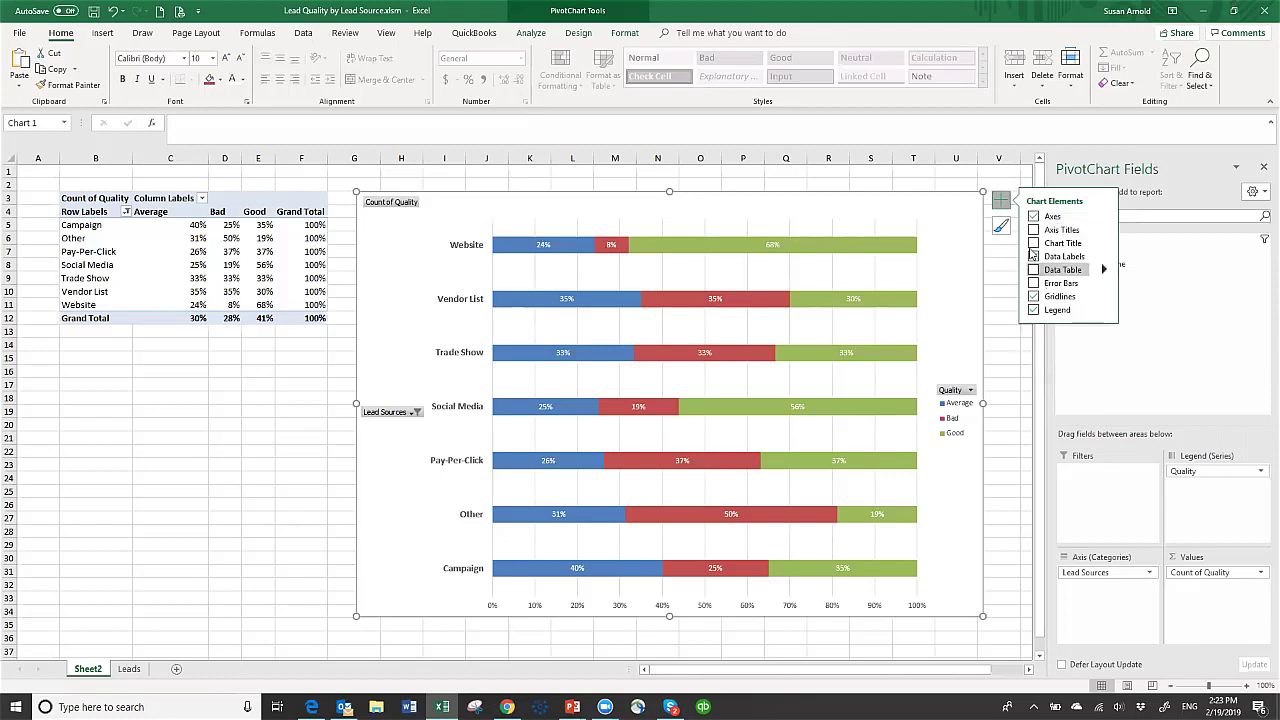
left_click(1033, 244)
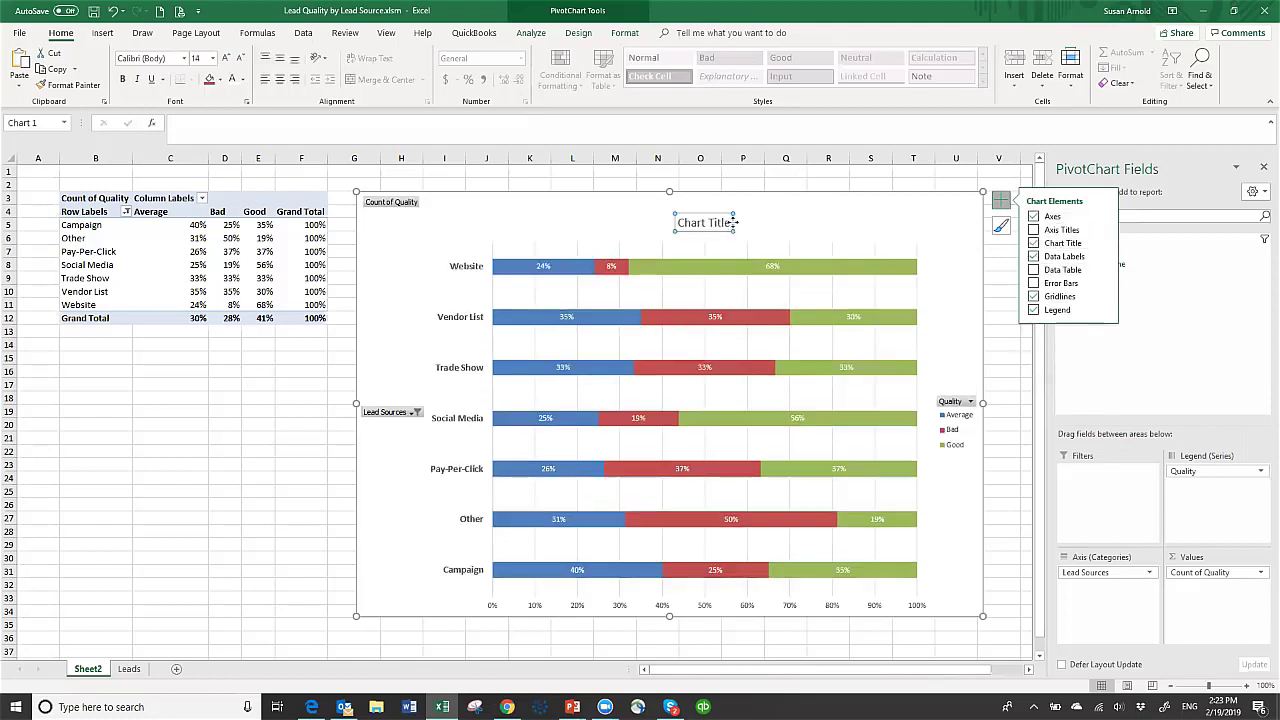
triple_click(706, 223)
type("Lead")
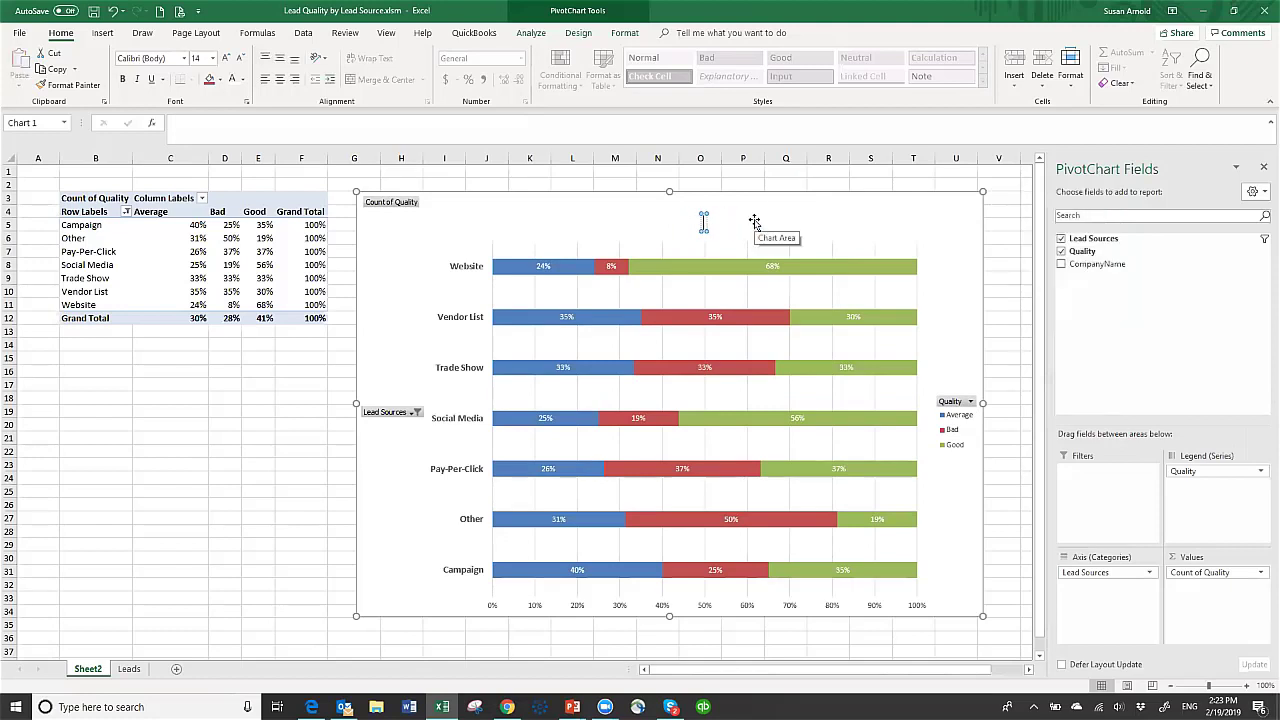
type(" Quality by Lead Source")
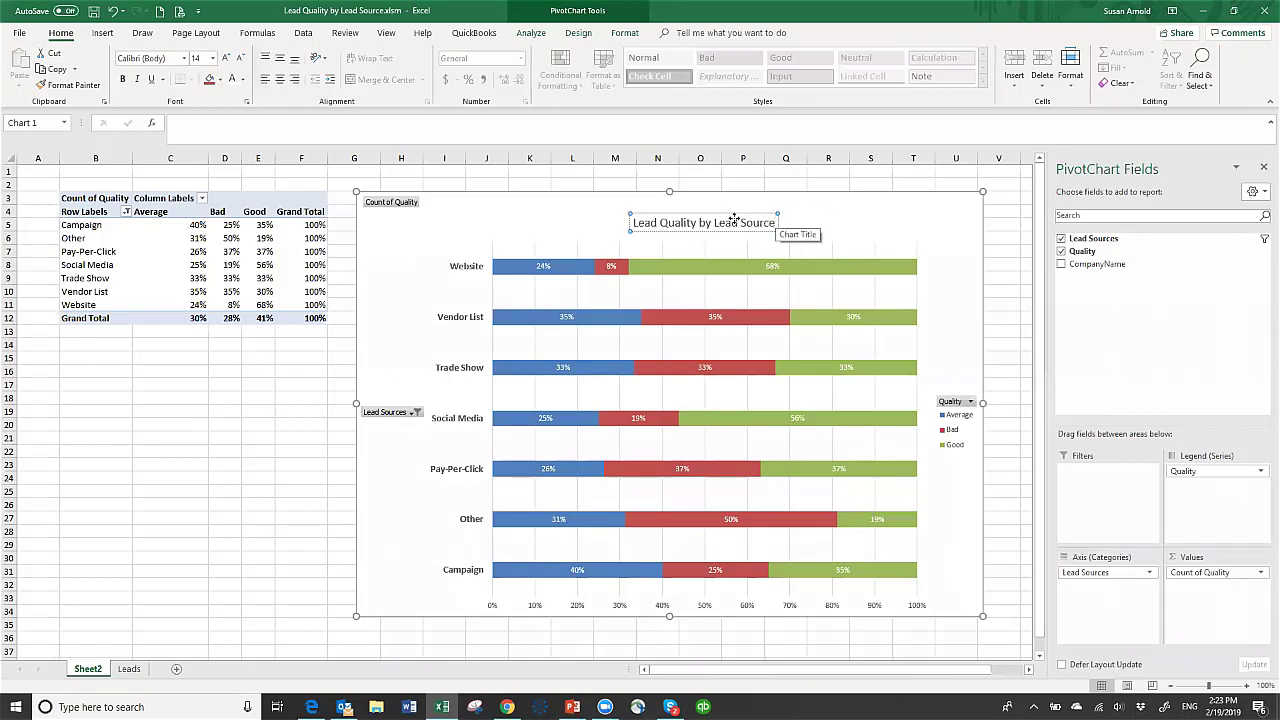
left_click(776, 222)
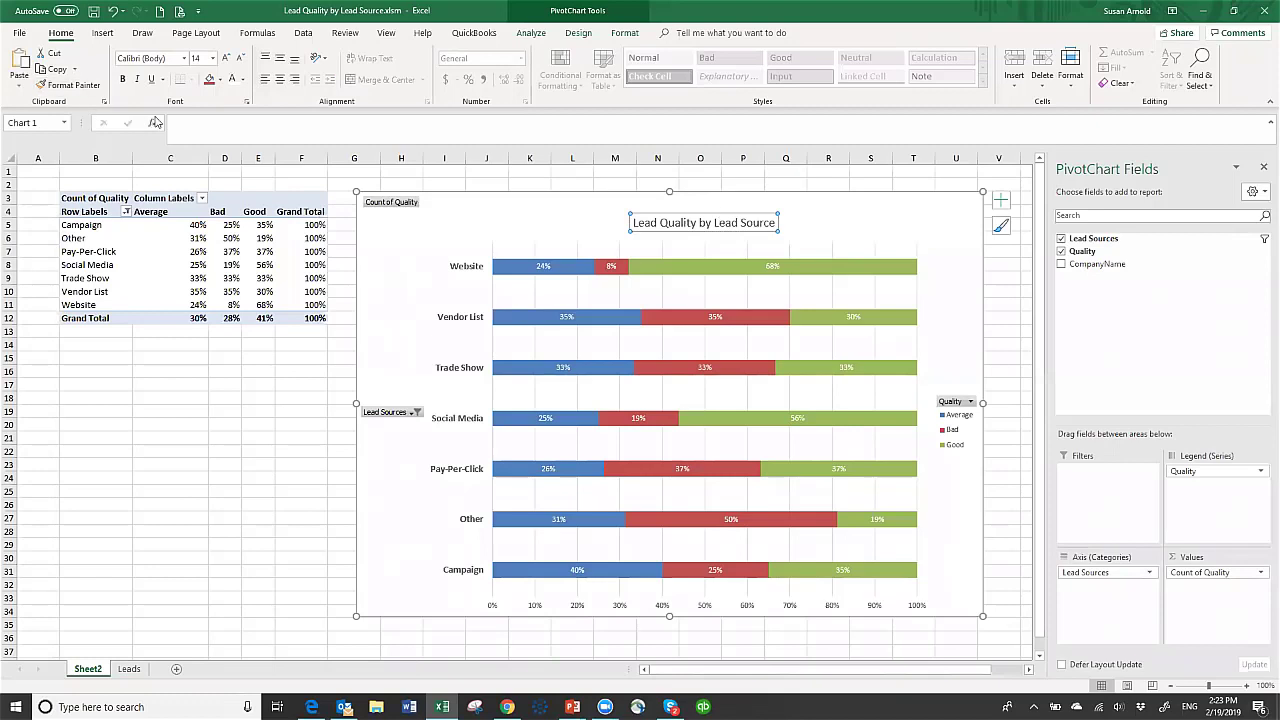
- Make the chart title bold at font size 20
left_click(212, 58)
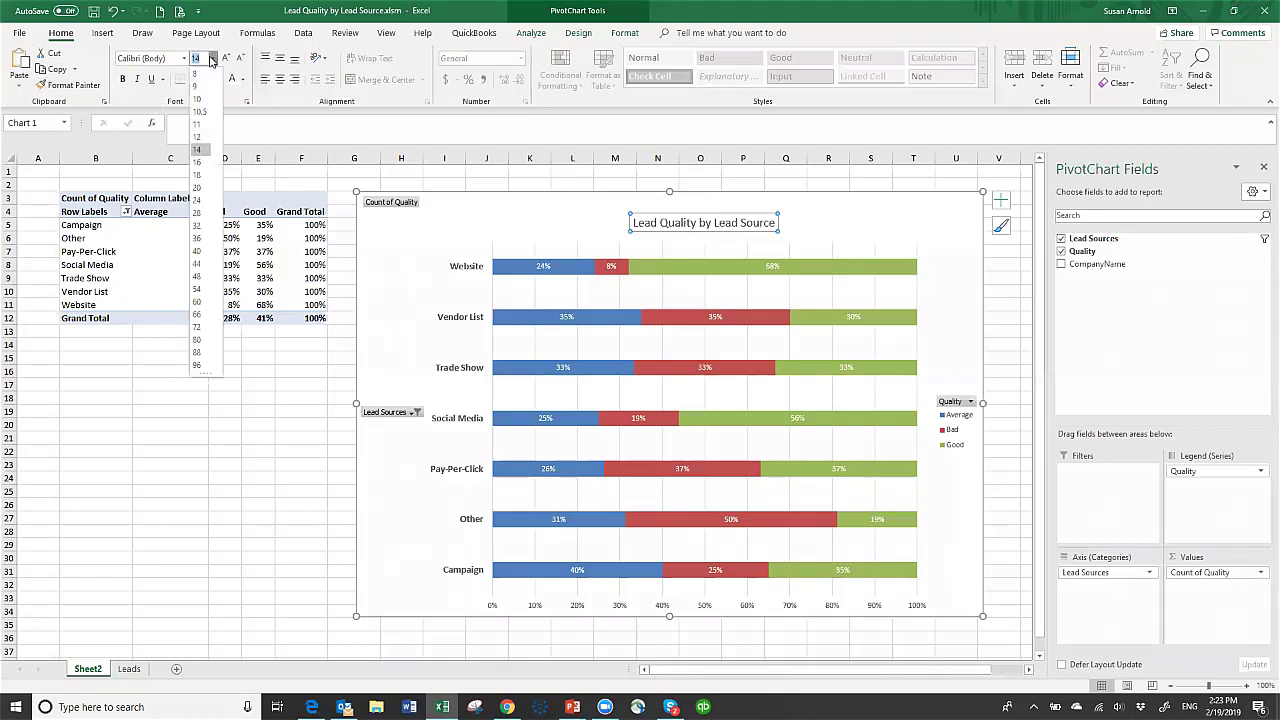
left_click(197, 188)
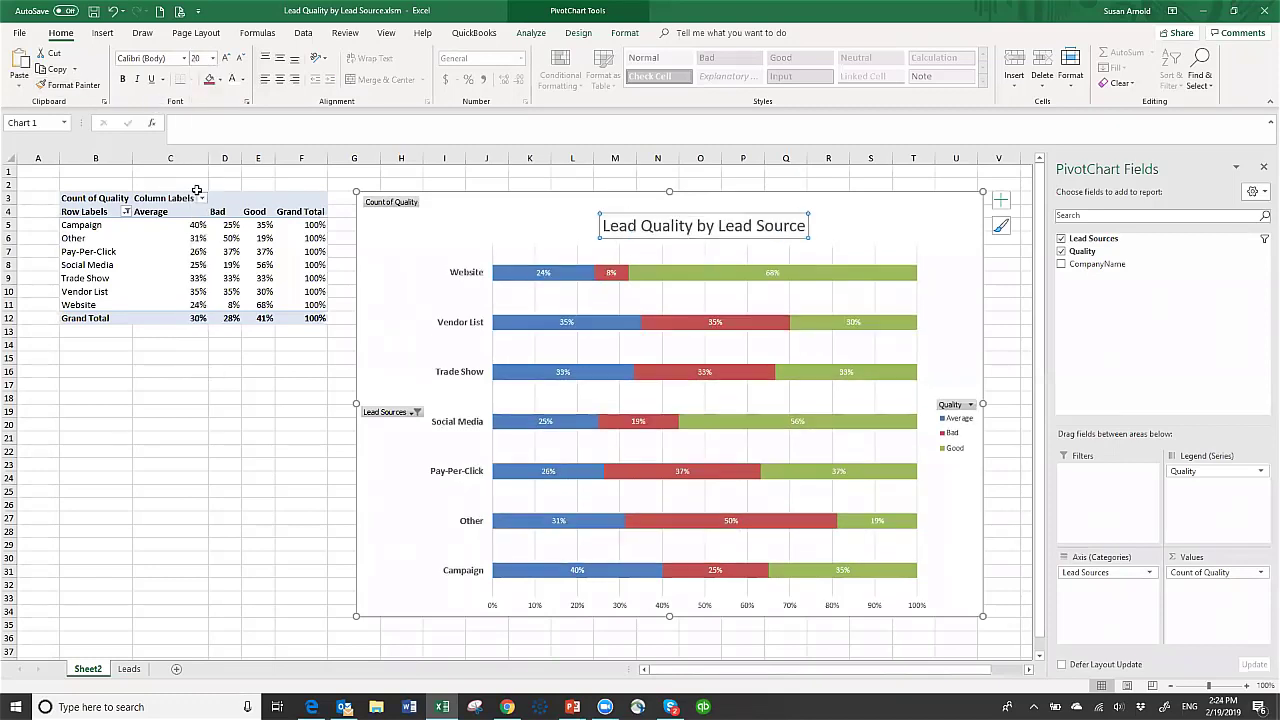
left_click(120, 80)
left_click(442, 223)
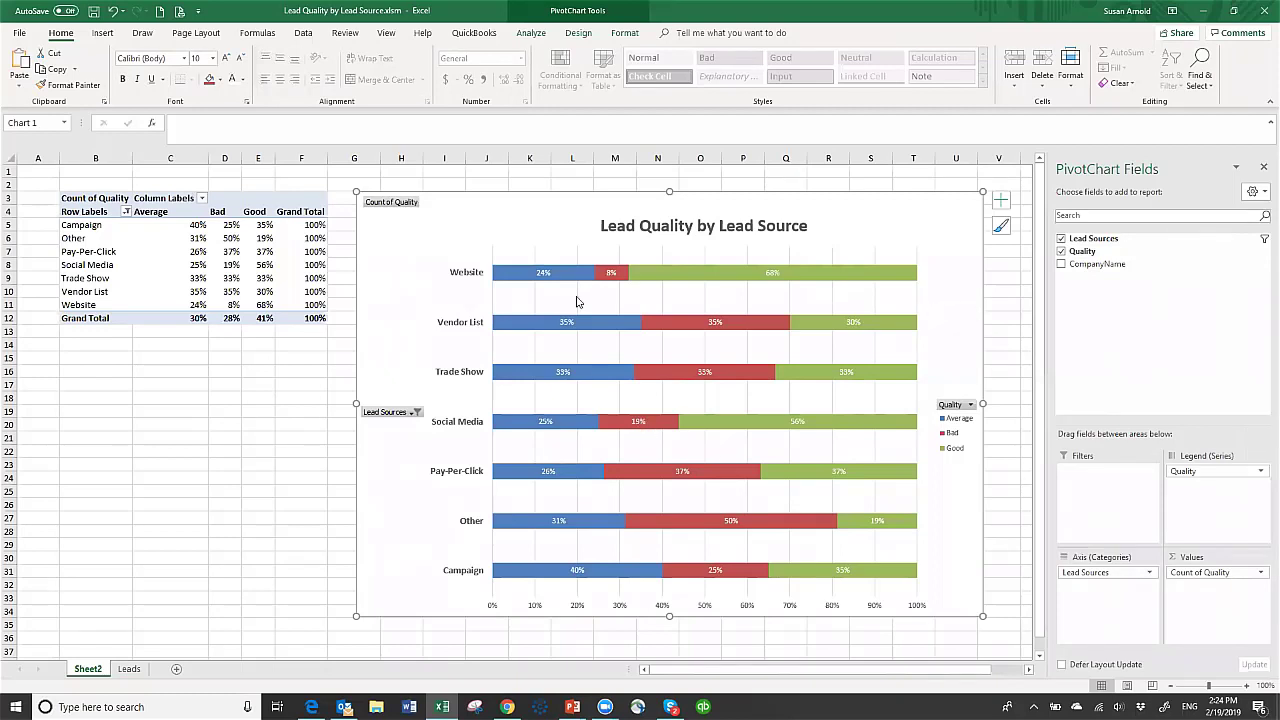
left_click(250, 433)
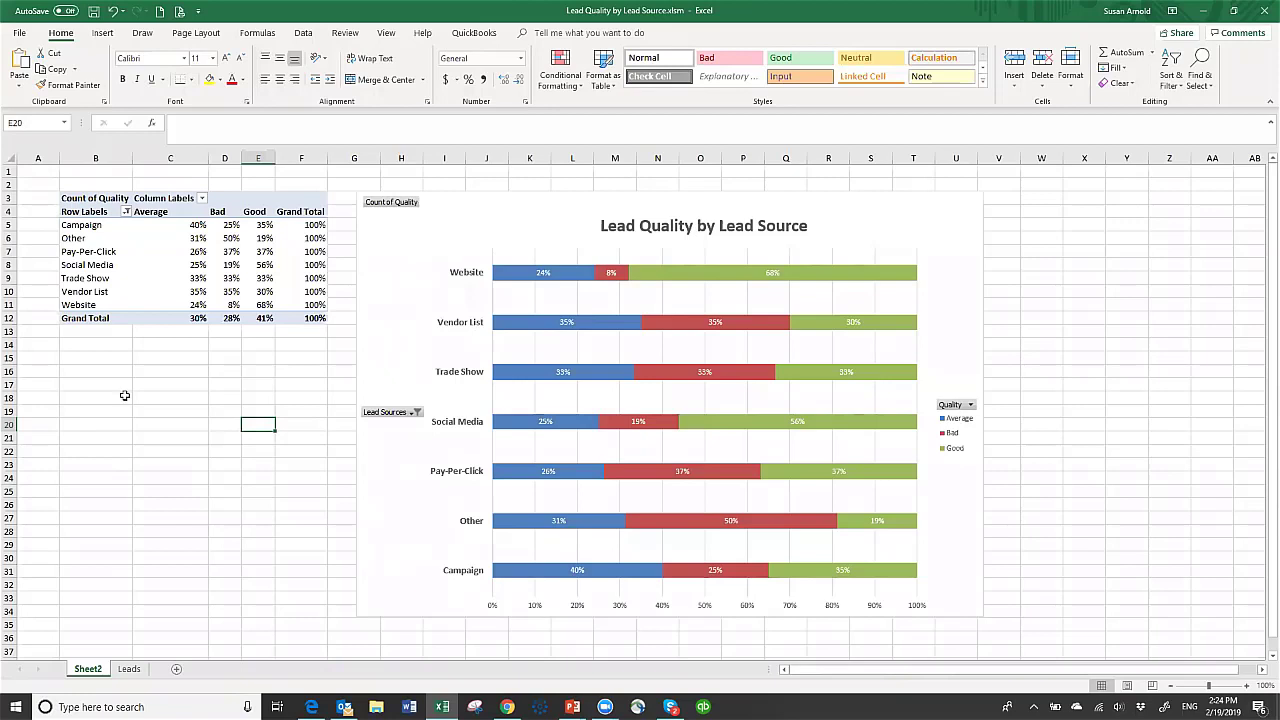
- Delete the lead data in B3:D130 on the Leads sheet, keeping only the headers
left_click(130, 669)
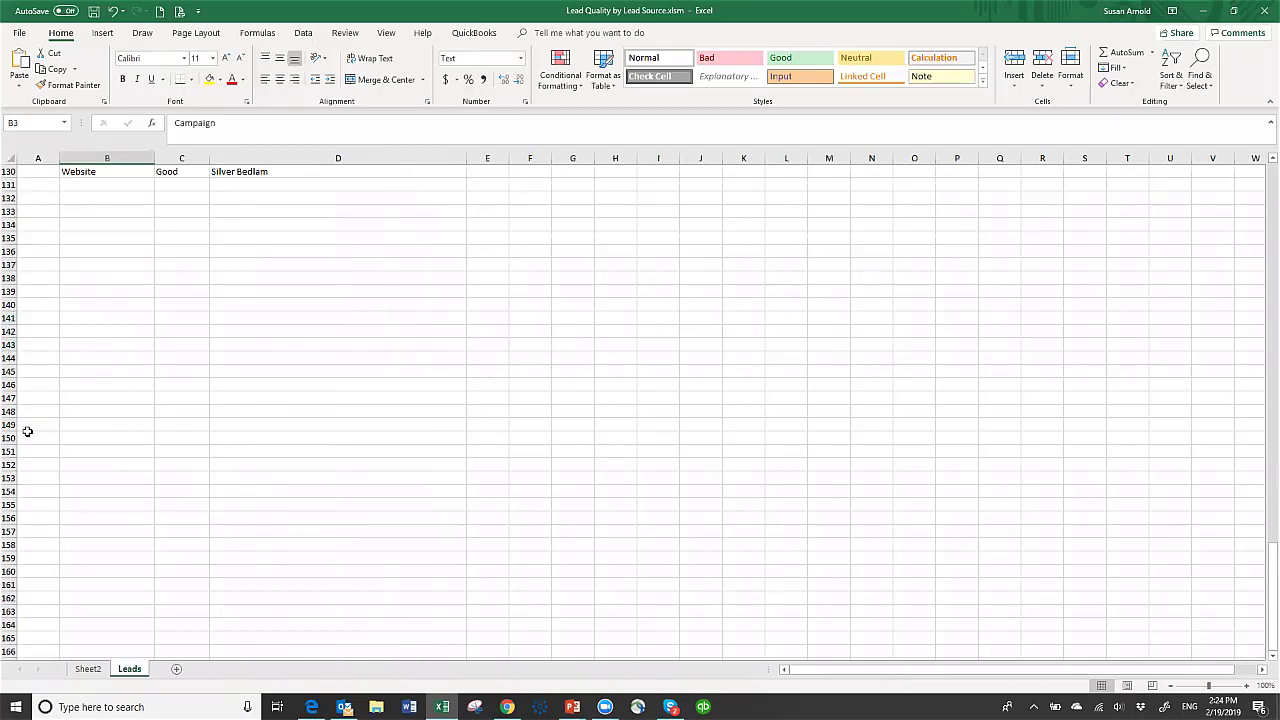
left_click(127, 234)
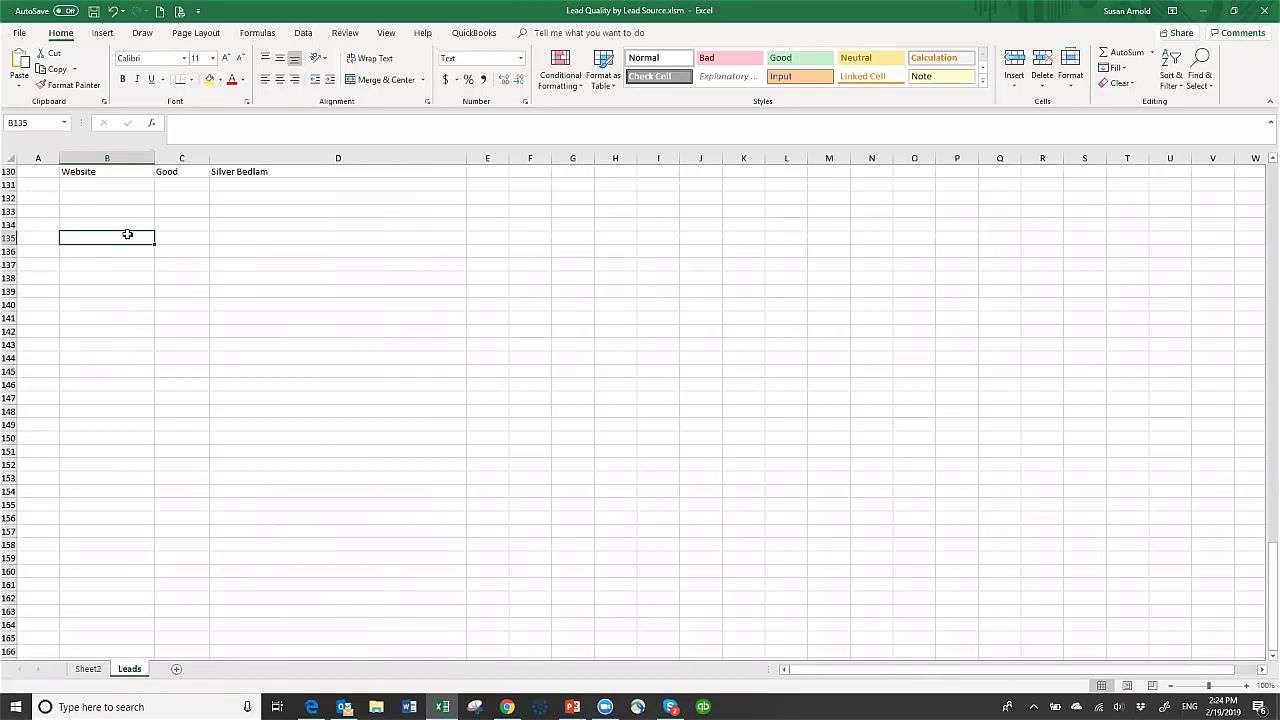
key("ctrl+Home")
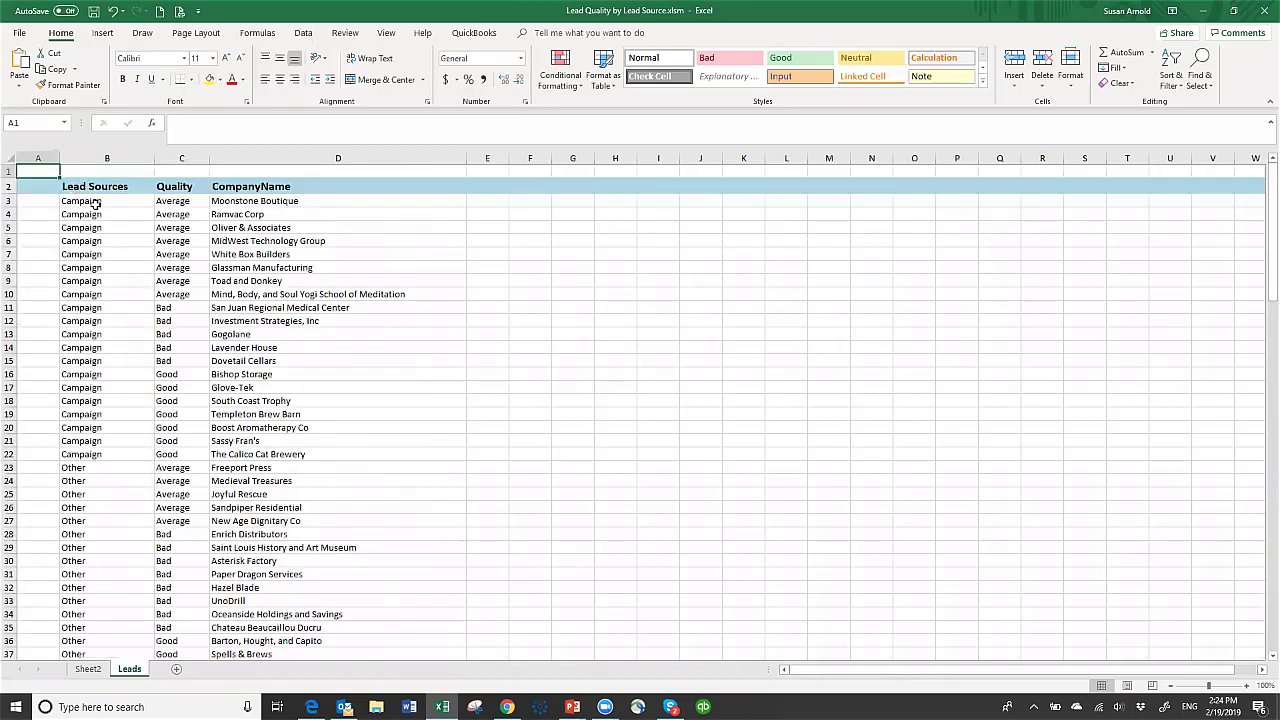
left_click_drag(93, 201, 312, 219)
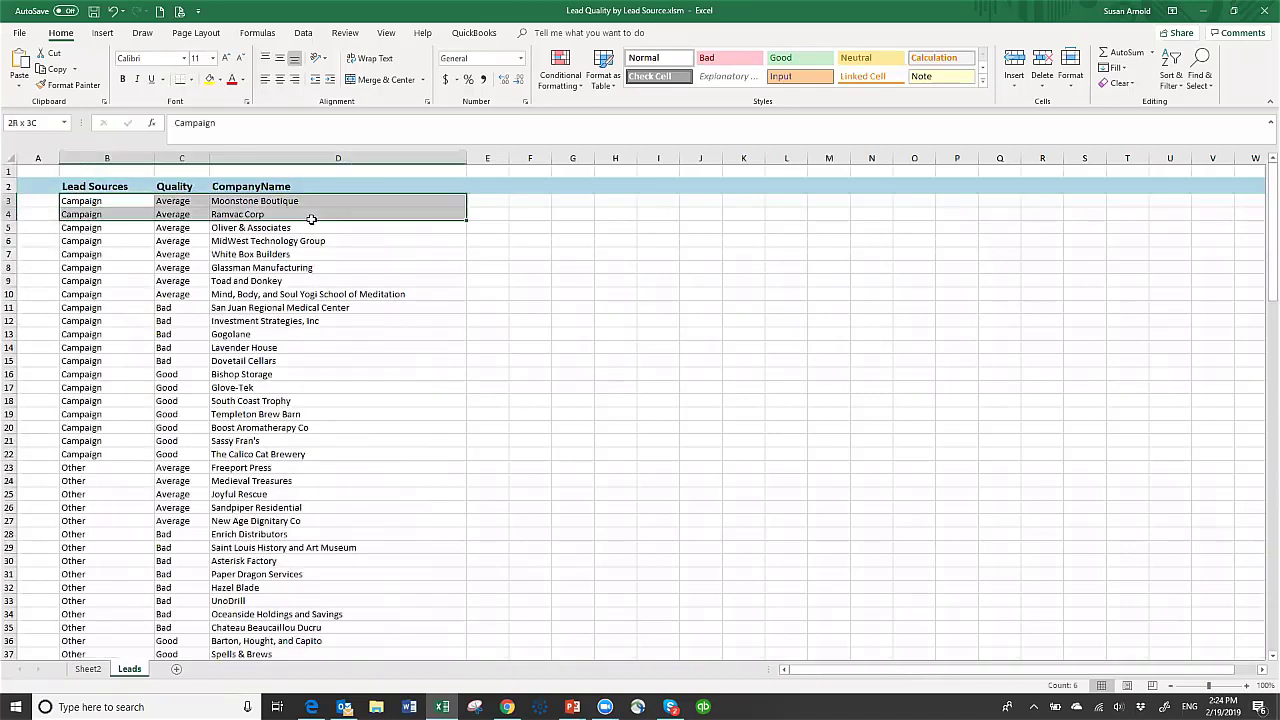
left_click_drag(312, 507, 337, 584)
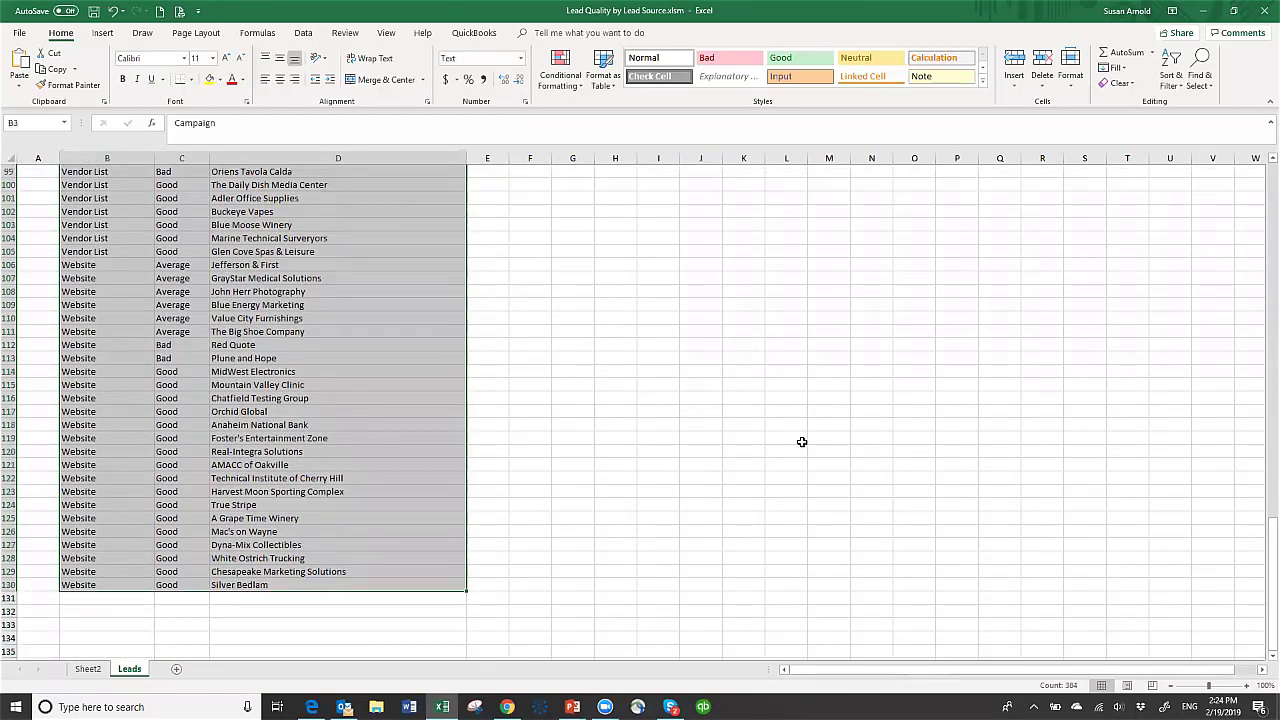
key("Delete")
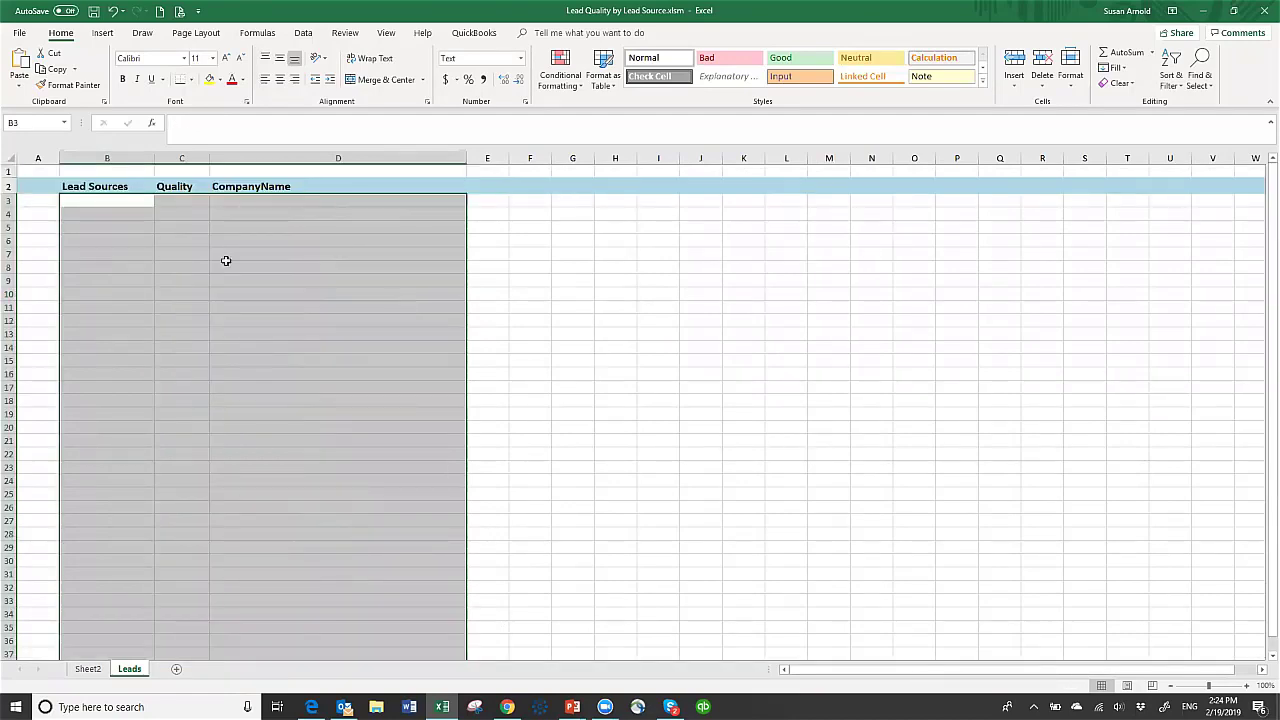
left_click(88, 668)
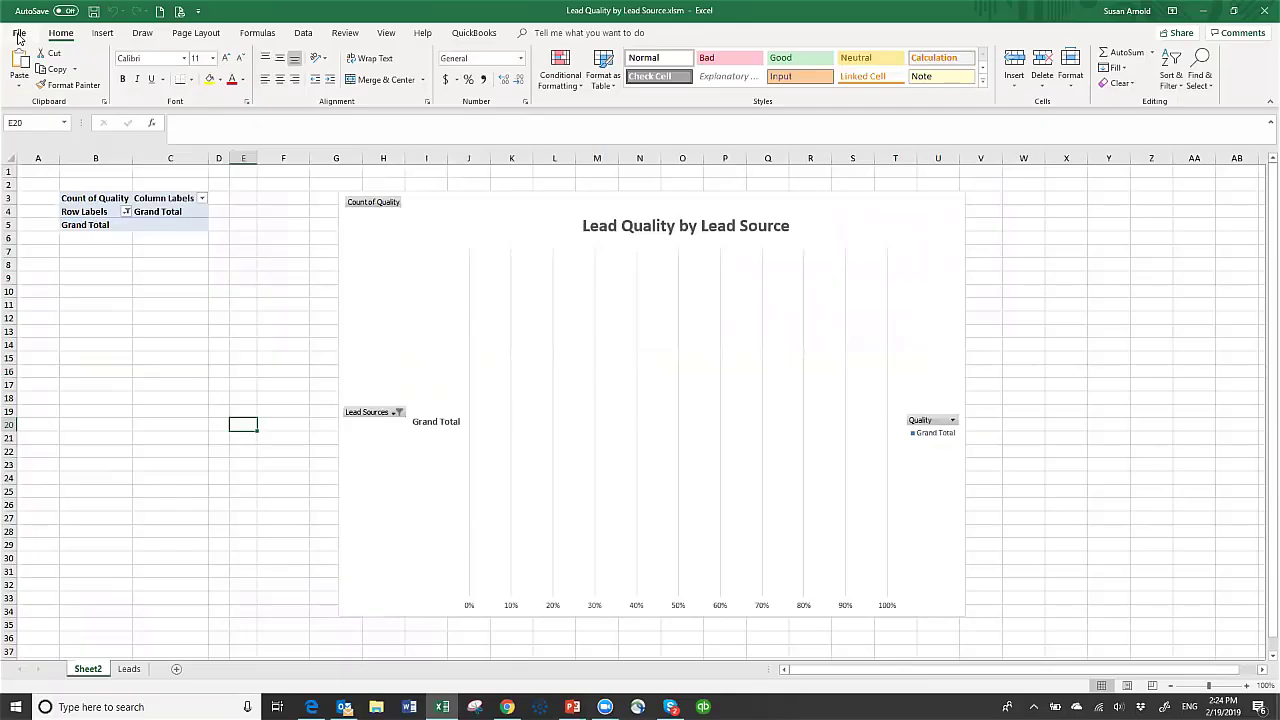
- Save a copy as Lead Quality by Lead Source.xlsm in AAExcel Reports on Master Storage (D:)
left_click(18, 34)
left_click(41, 209)
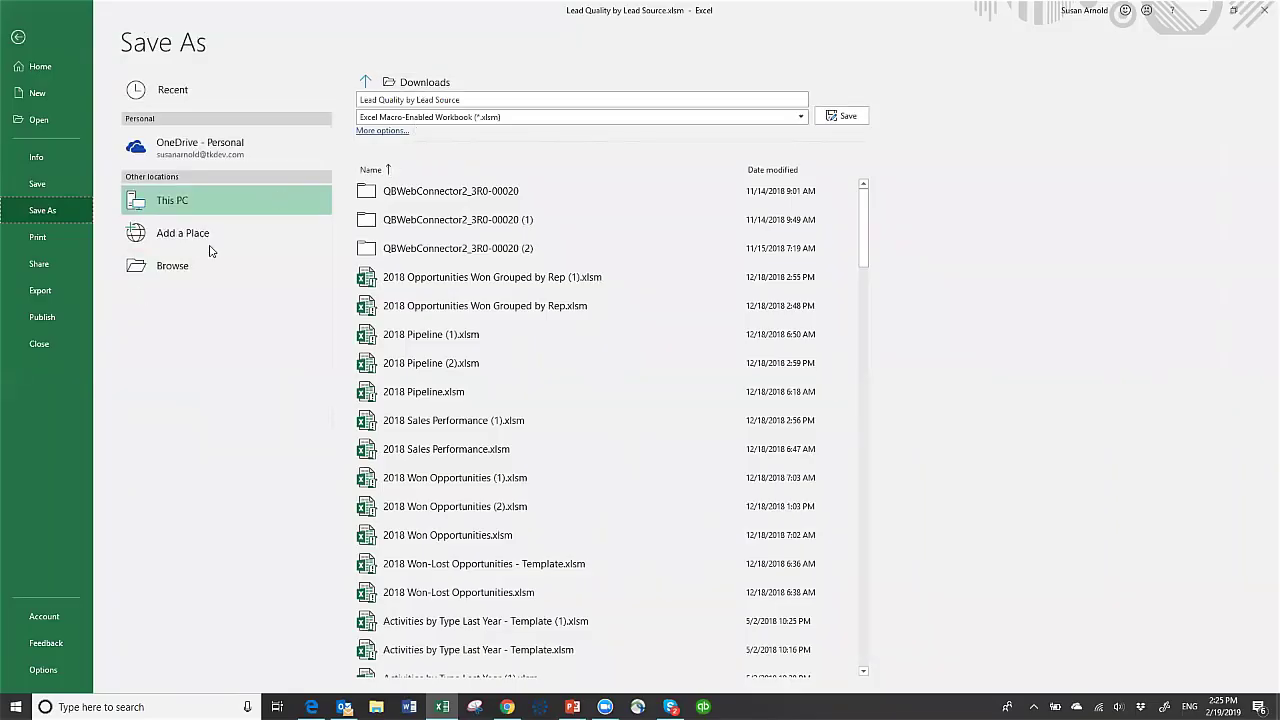
left_click(181, 270)
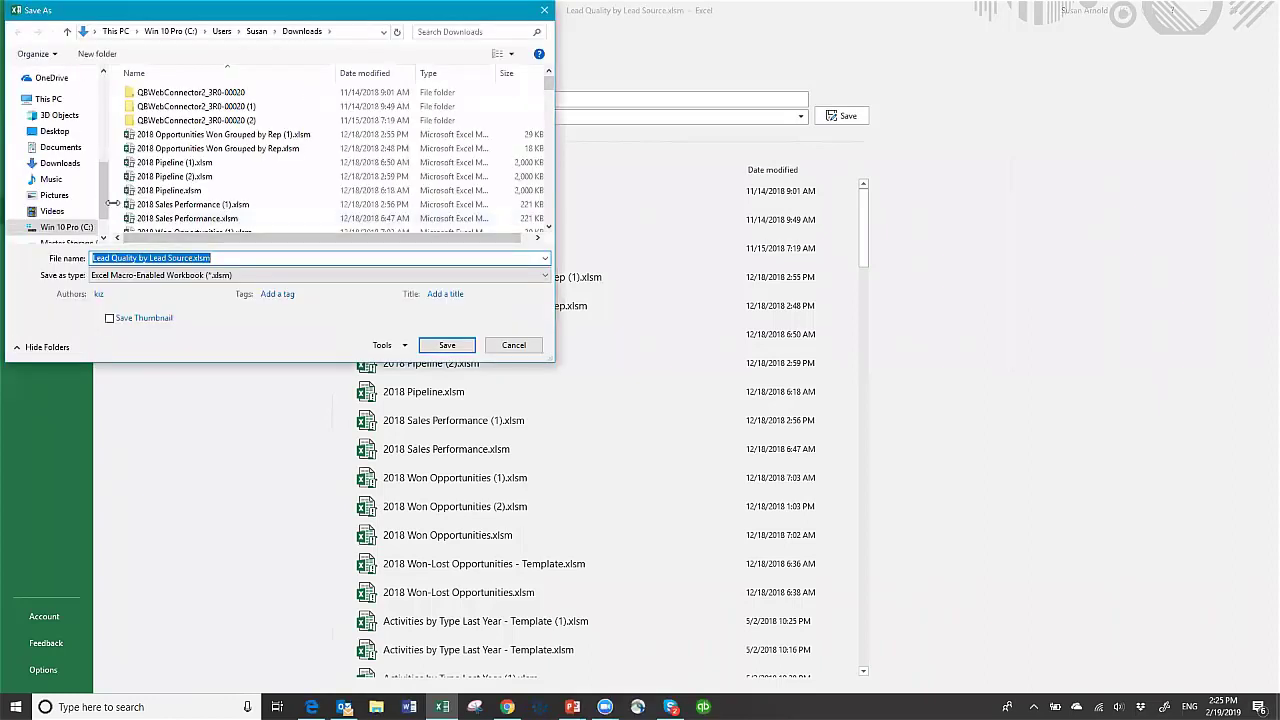
left_click(103, 238)
left_click(69, 203)
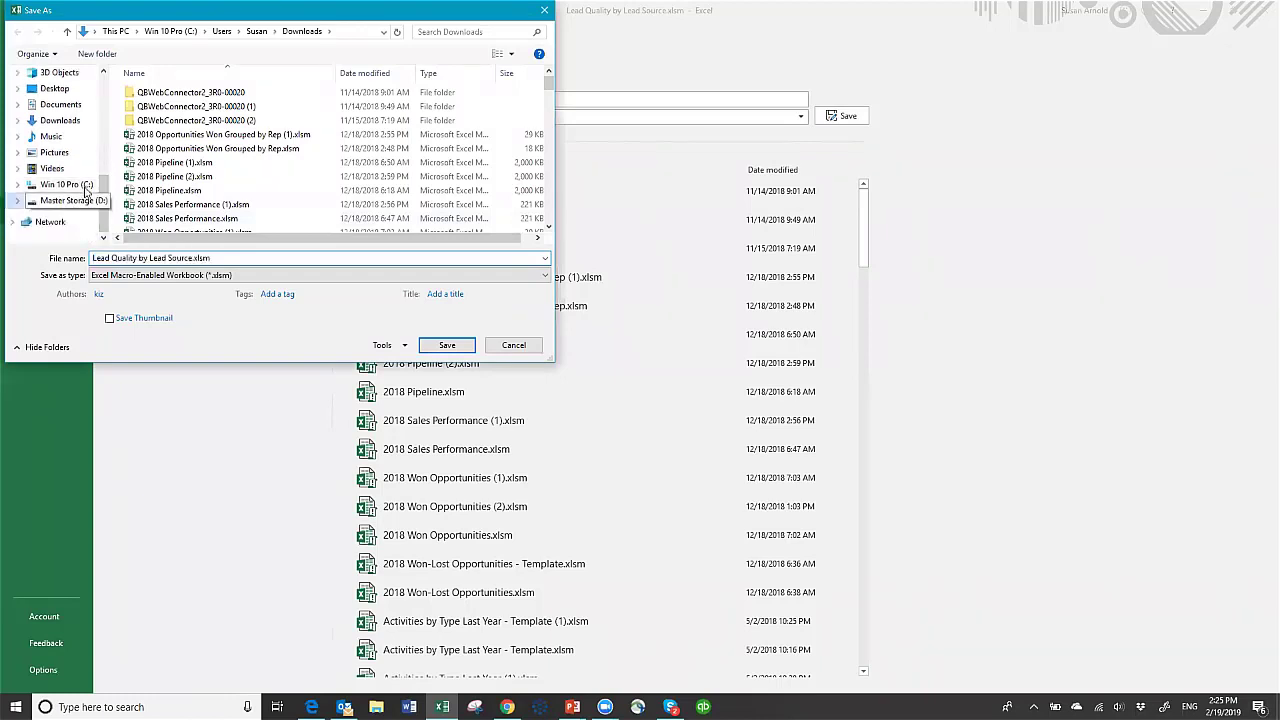
double_click(133, 136)
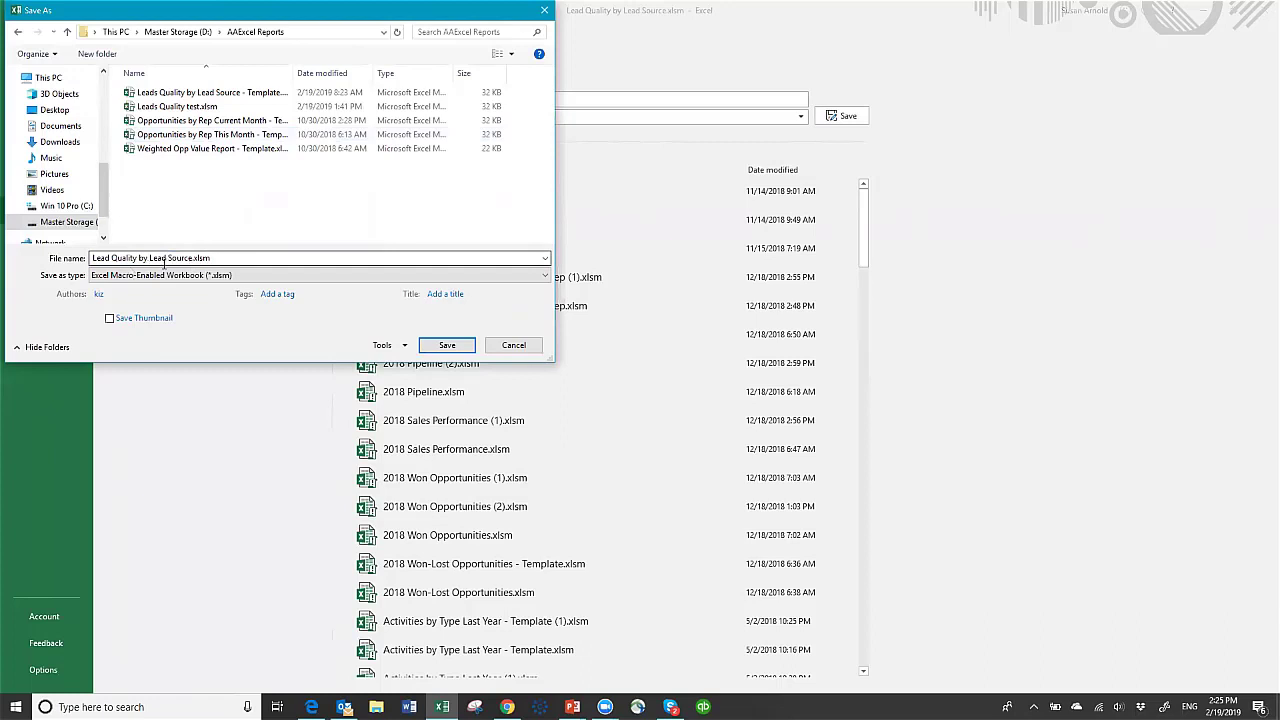
left_click(441, 346)
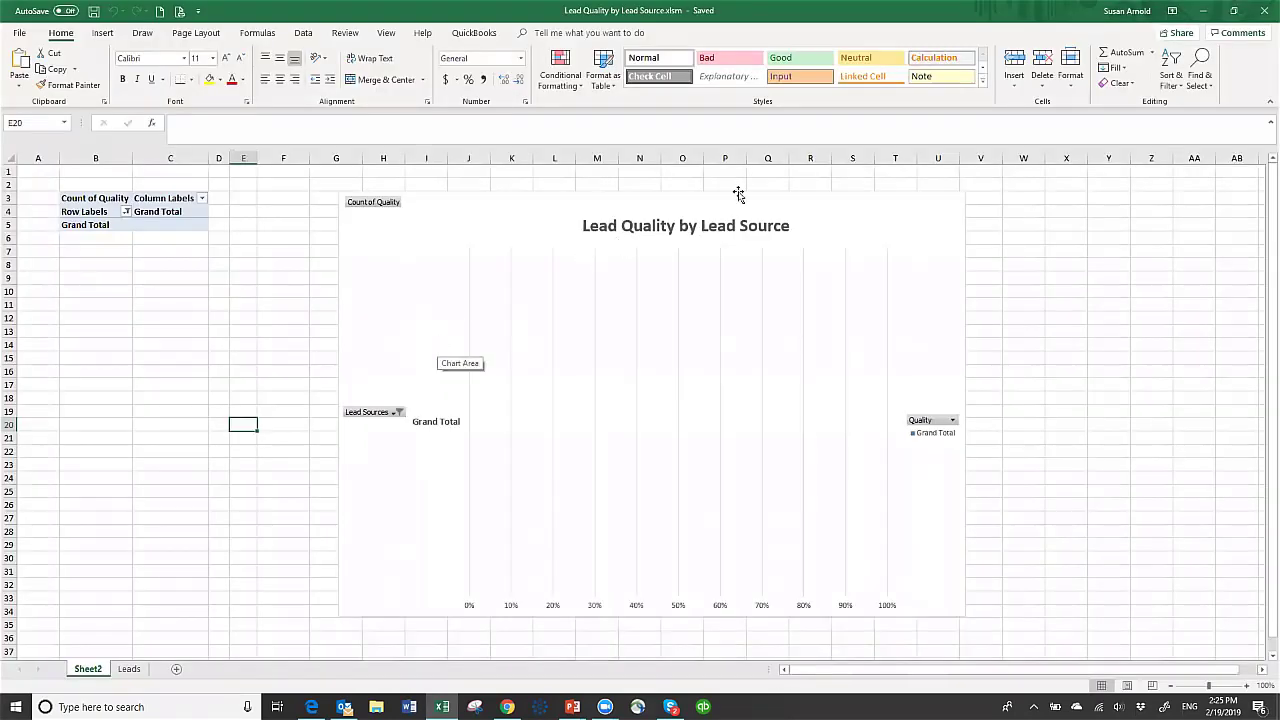
- Close Excel and upload Lead Quality by Lead Source.xlsm as the report's template
left_click(1262, 11)
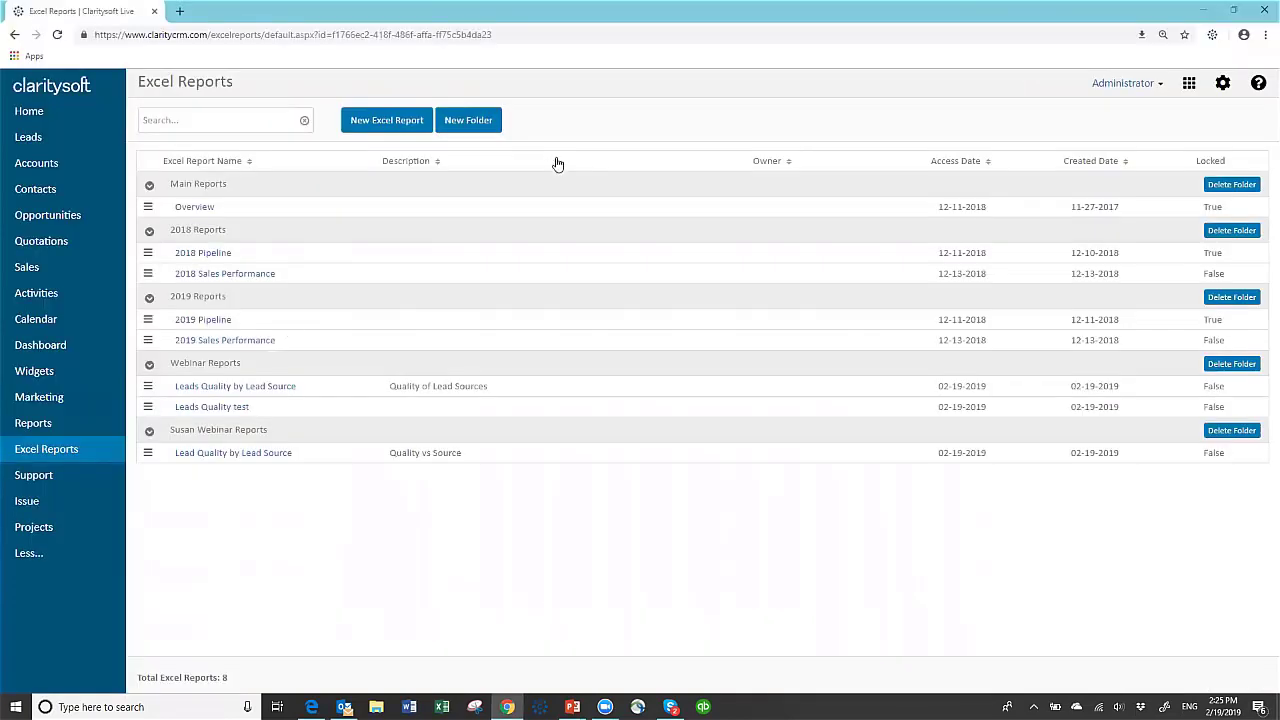
left_click(148, 454)
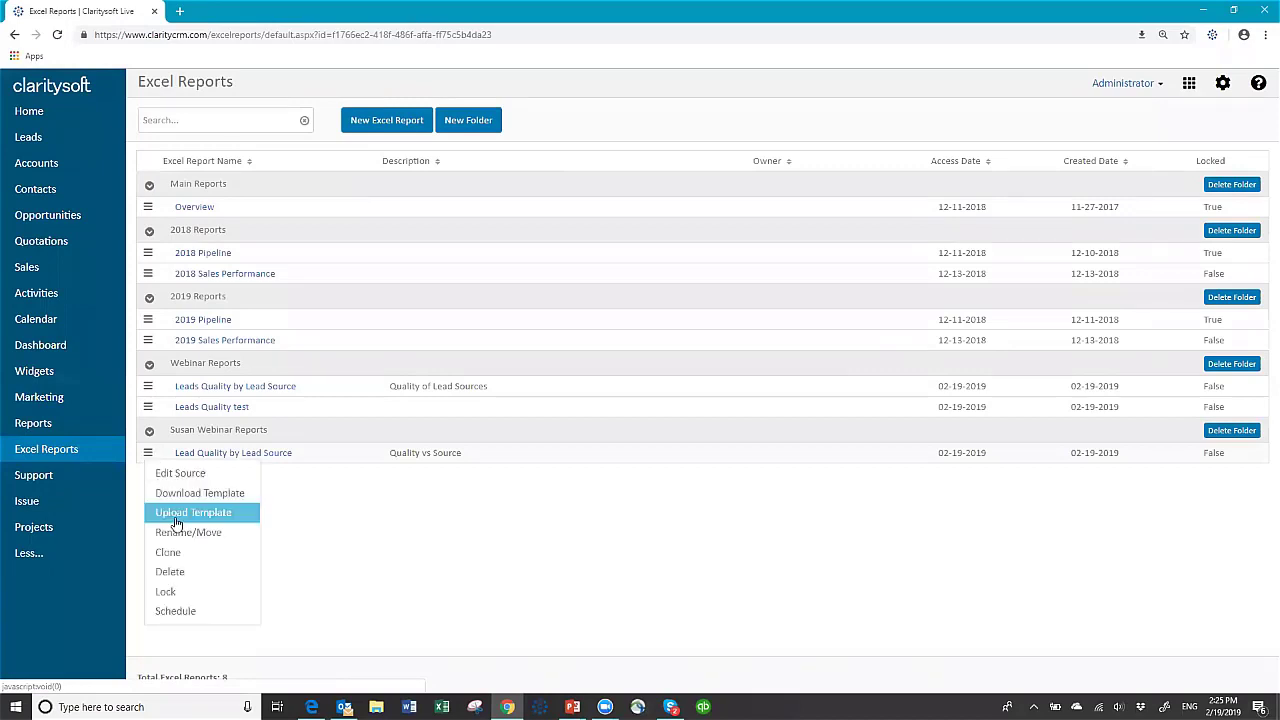
left_click(176, 515)
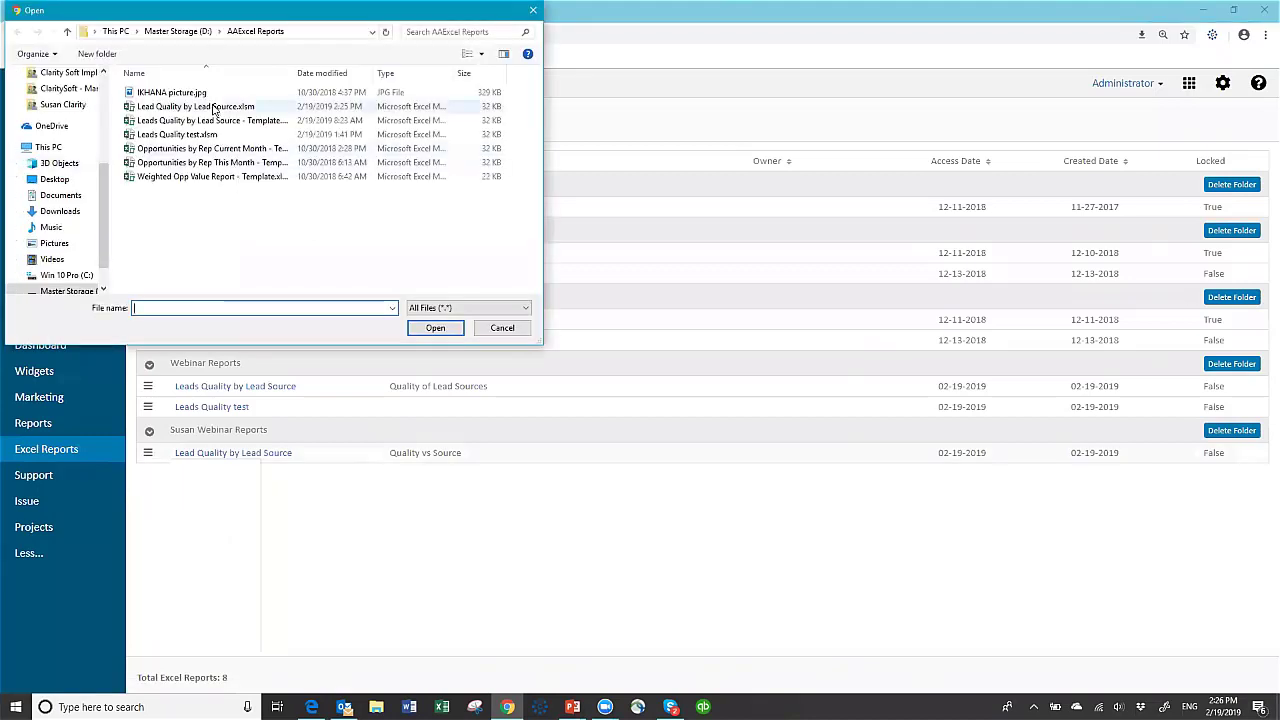
left_click(213, 108)
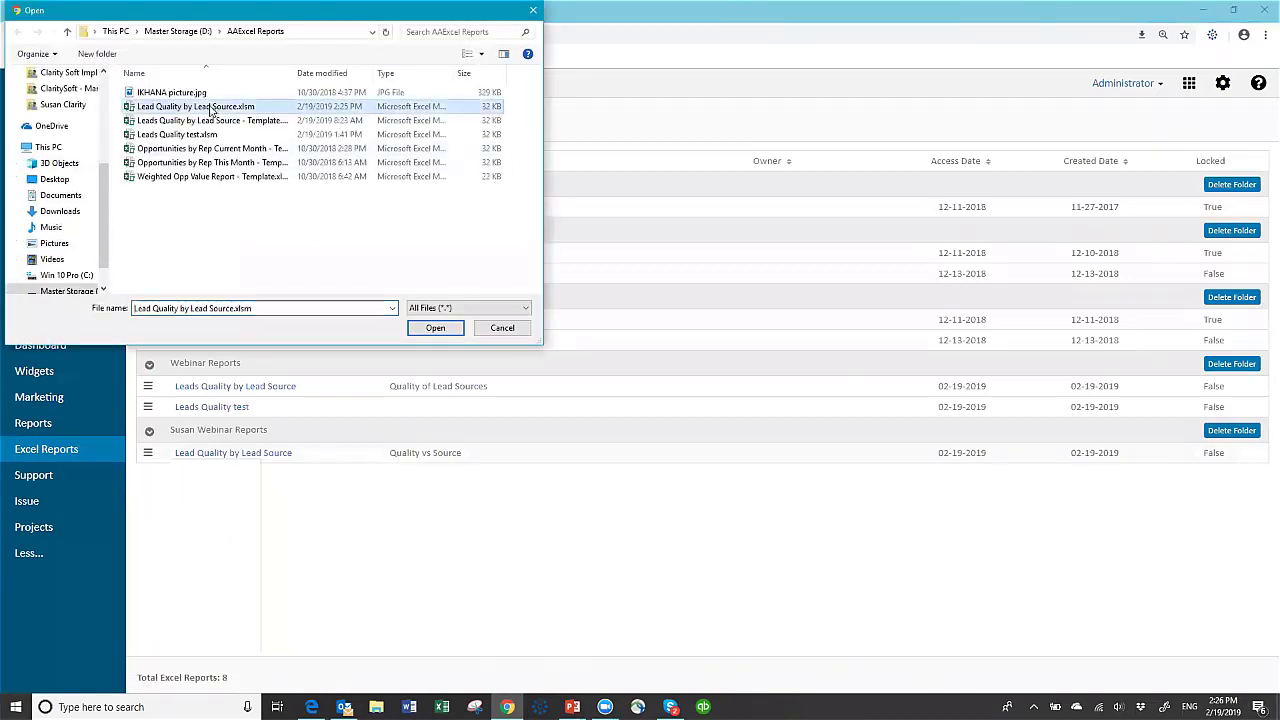
left_click(436, 329)
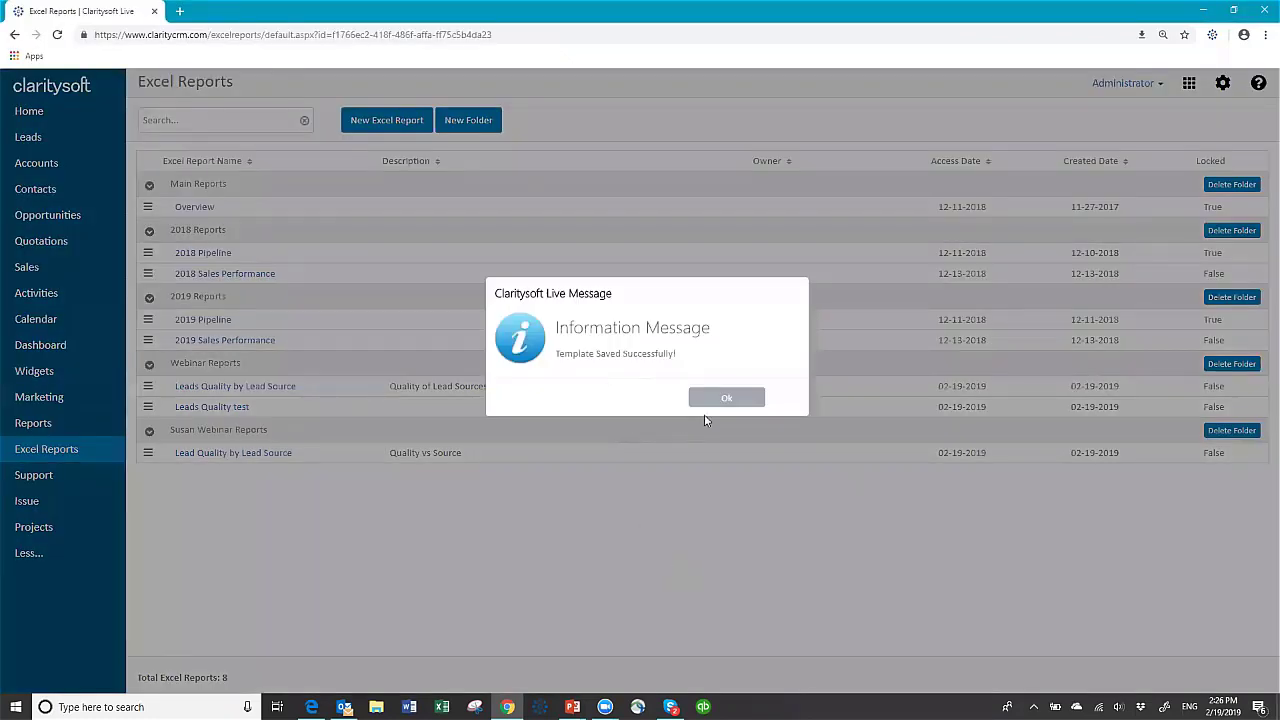
left_click(727, 400)
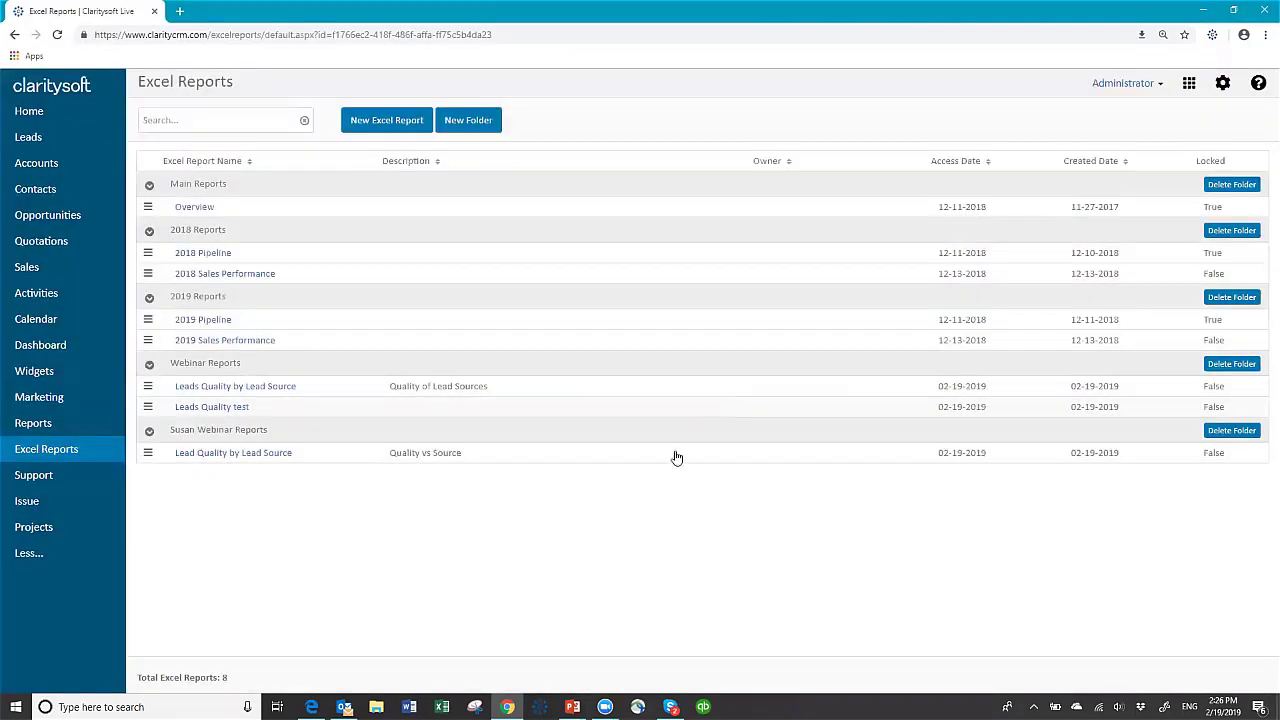
- Download the Lead Quality by Lead Source report and open it with editing and macros enabled
left_click(222, 456)
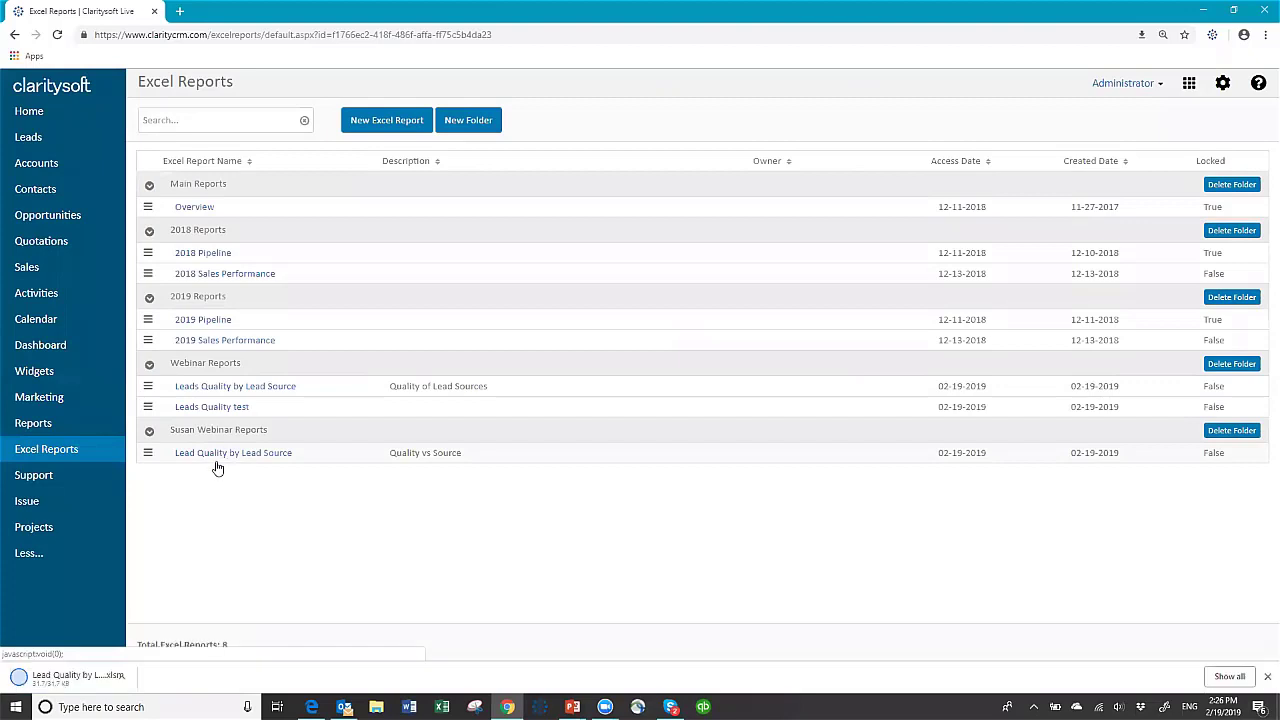
left_click(83, 679)
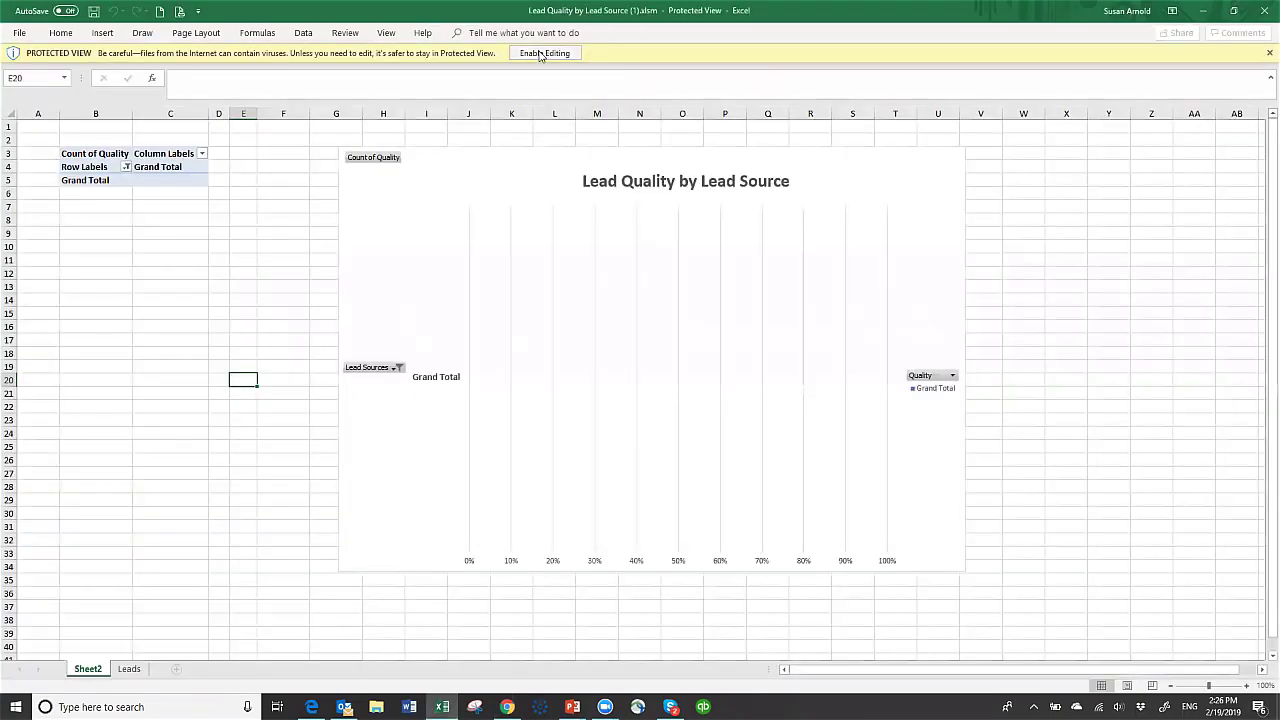
left_click(530, 56)
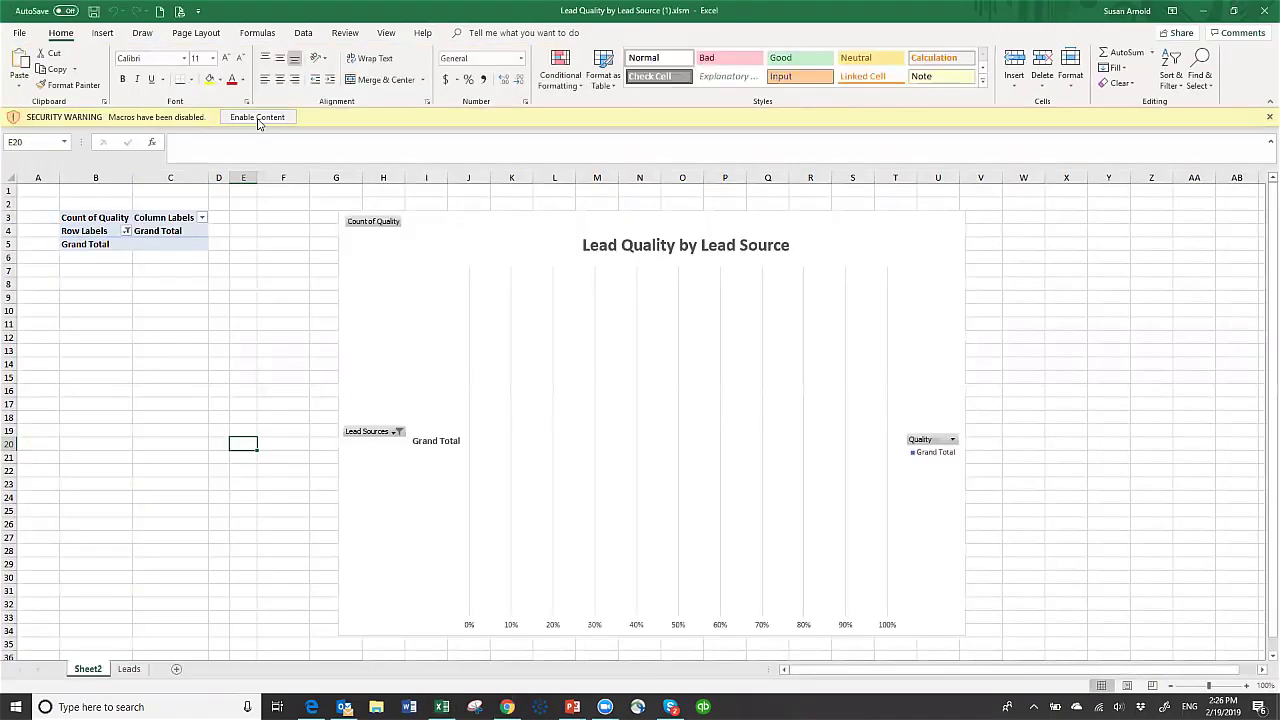
left_click(258, 121)
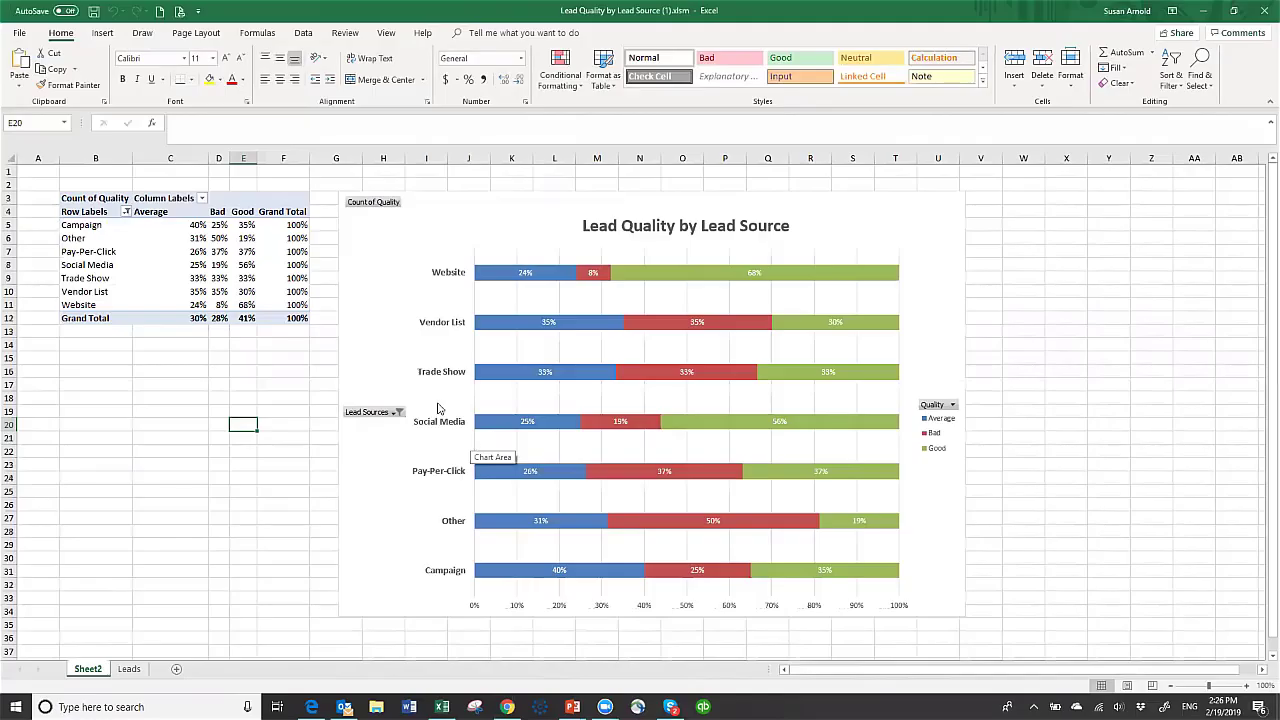
- Check the live lead-quality data on the Leads sheet, then close the workbook without saving
left_click(130, 669)
left_click(1256, 14)
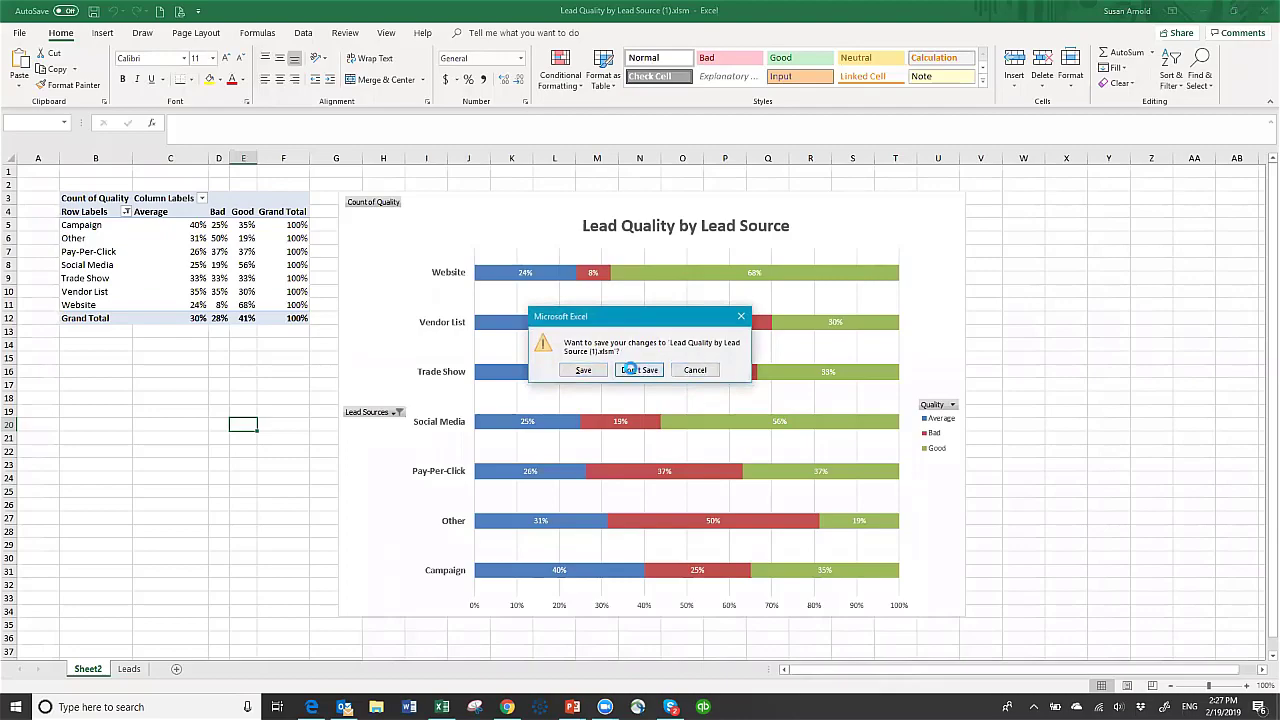
left_click(631, 369)
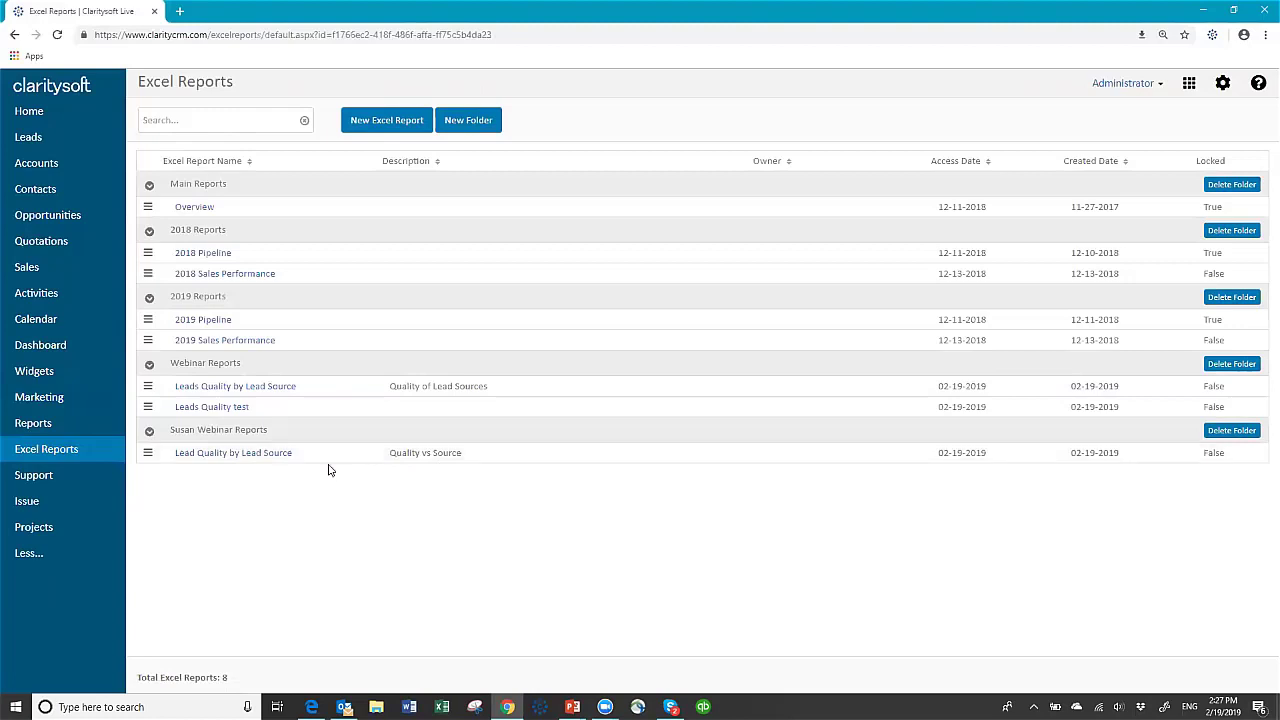
- Create a schedule for Lead Quality by Lead Source: Monthly, repeat every 1 month, Excel format
left_click(148, 455)
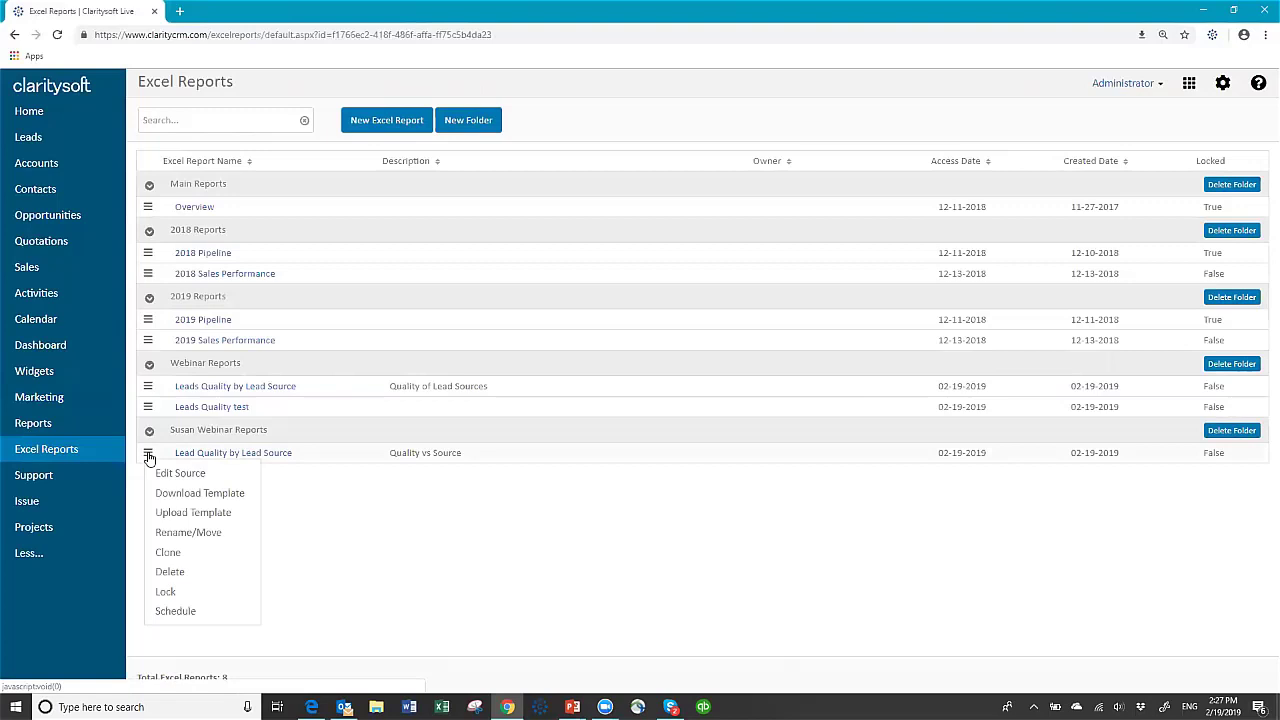
left_click(174, 611)
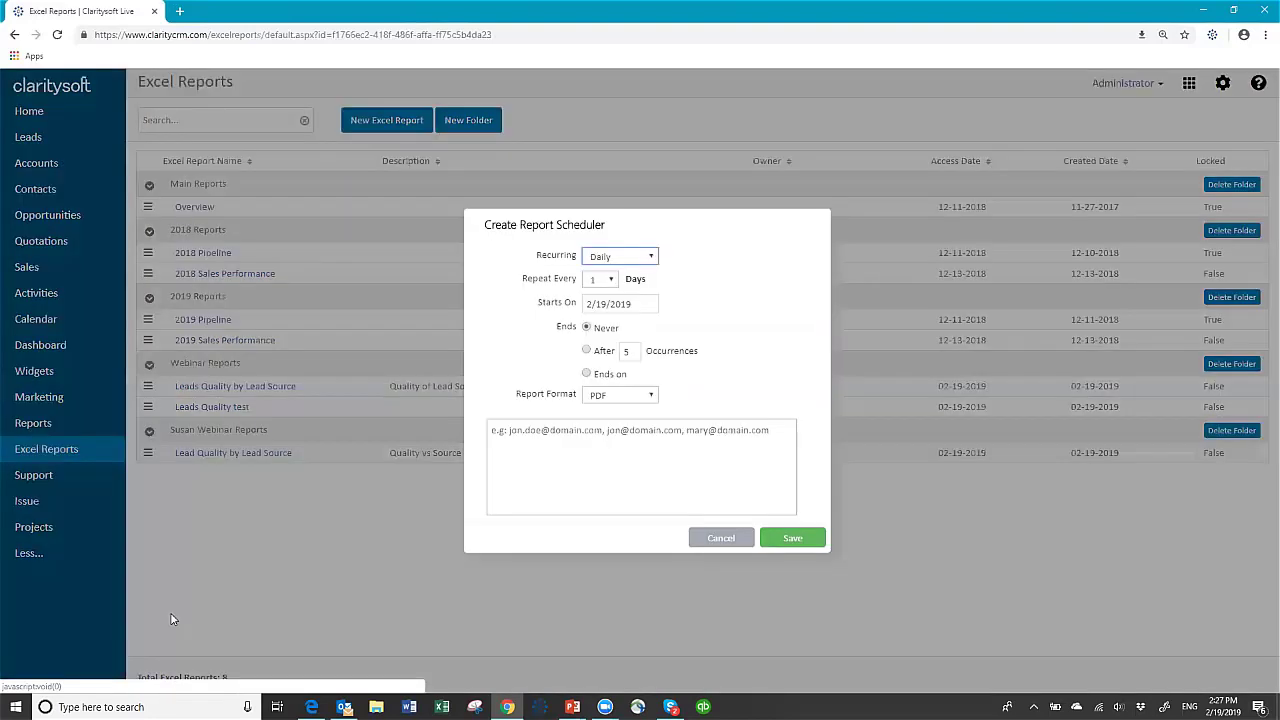
left_click(653, 258)
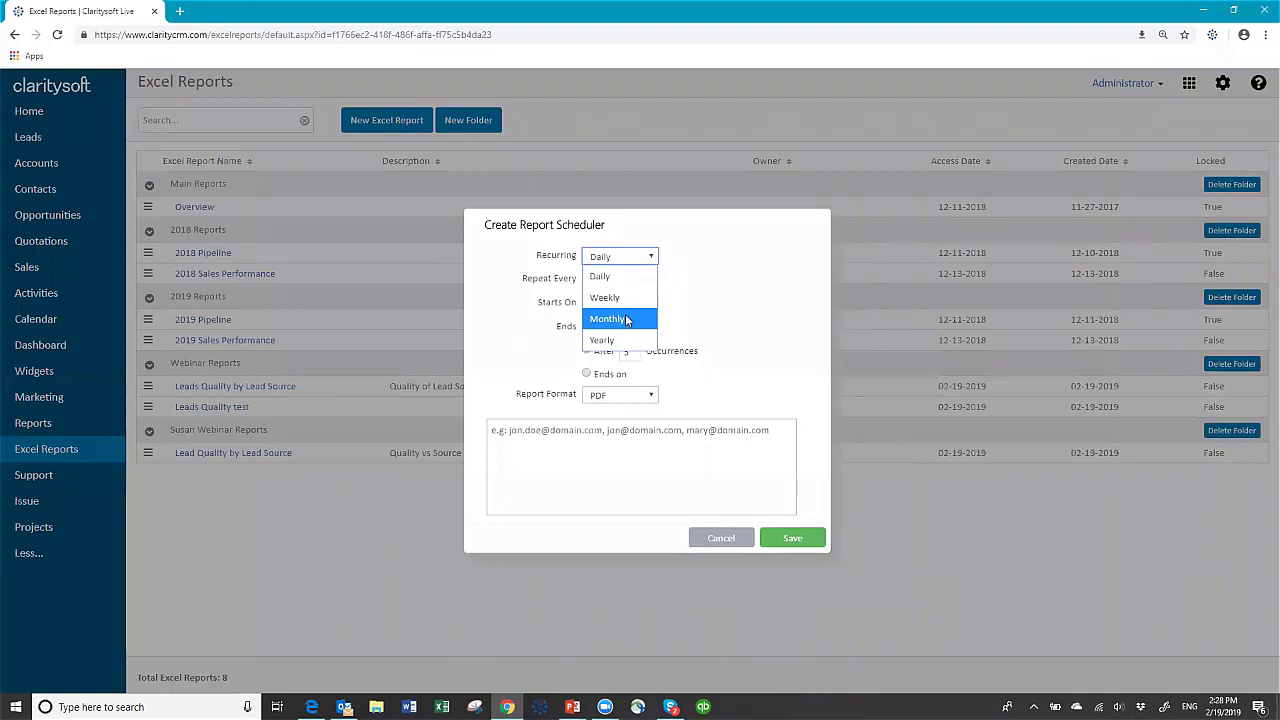
left_click(626, 320)
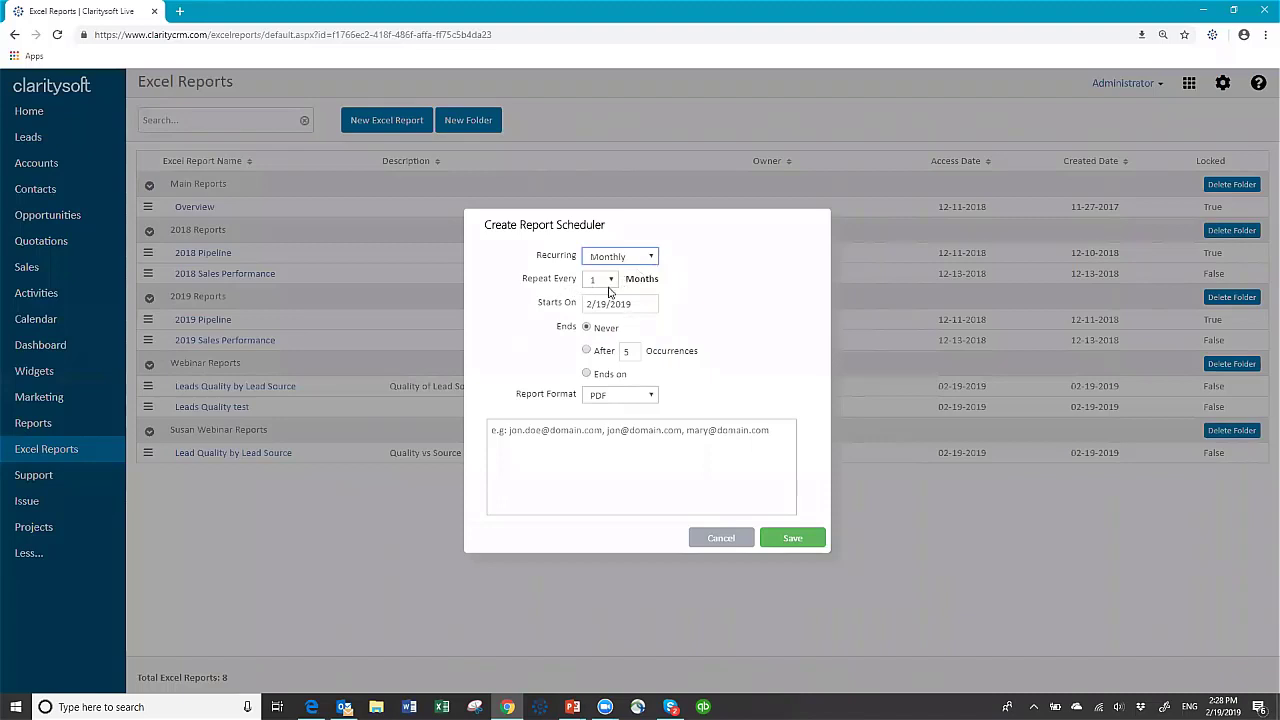
left_click(612, 285)
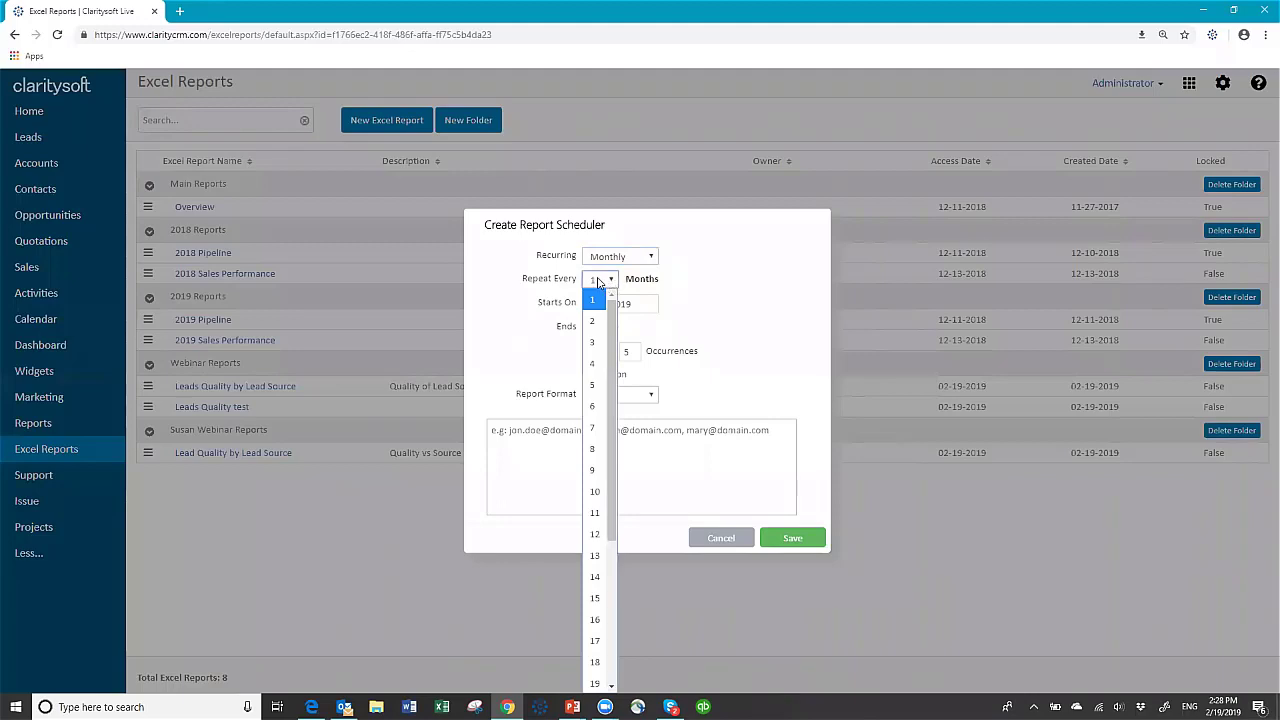
left_click(612, 286)
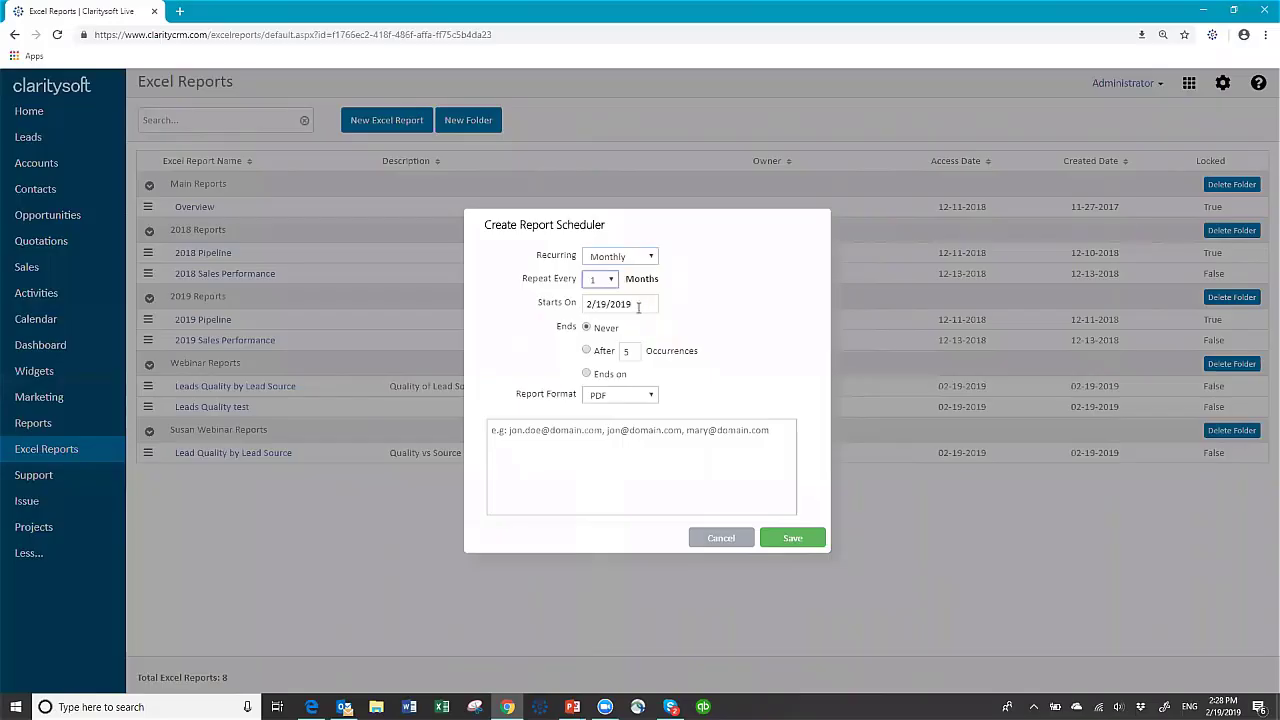
left_click(652, 398)
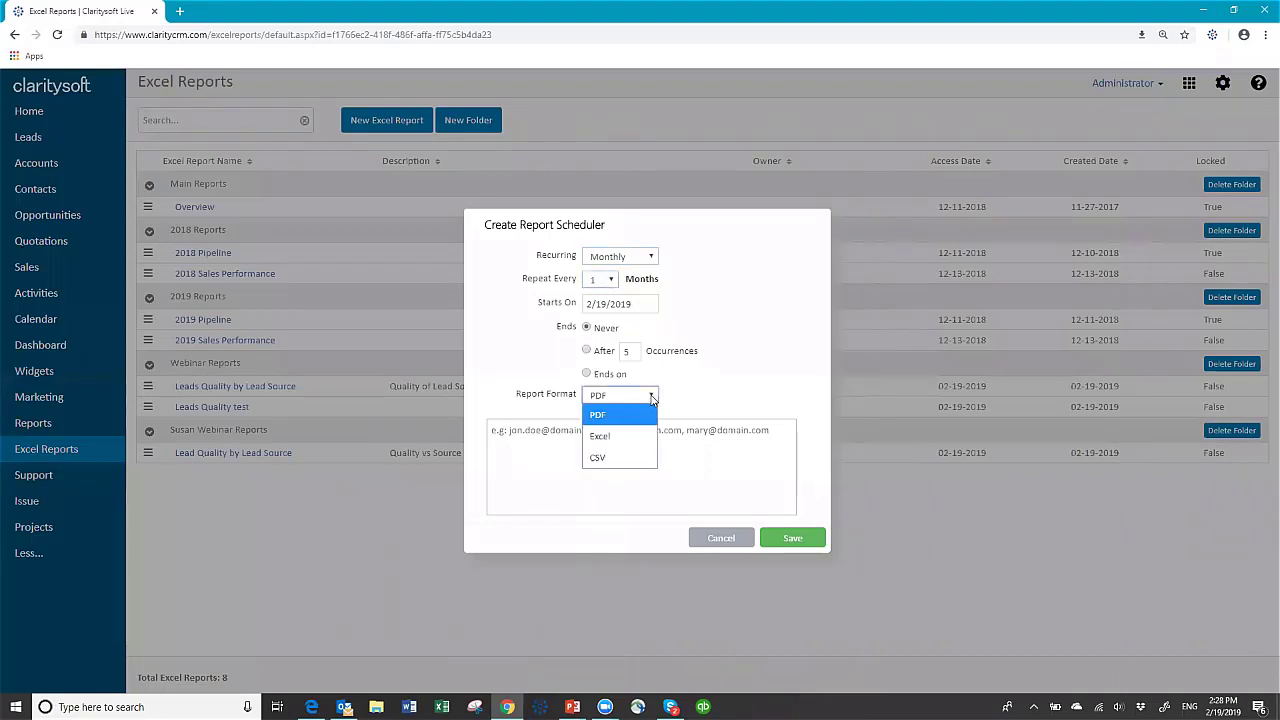
left_click(640, 443)
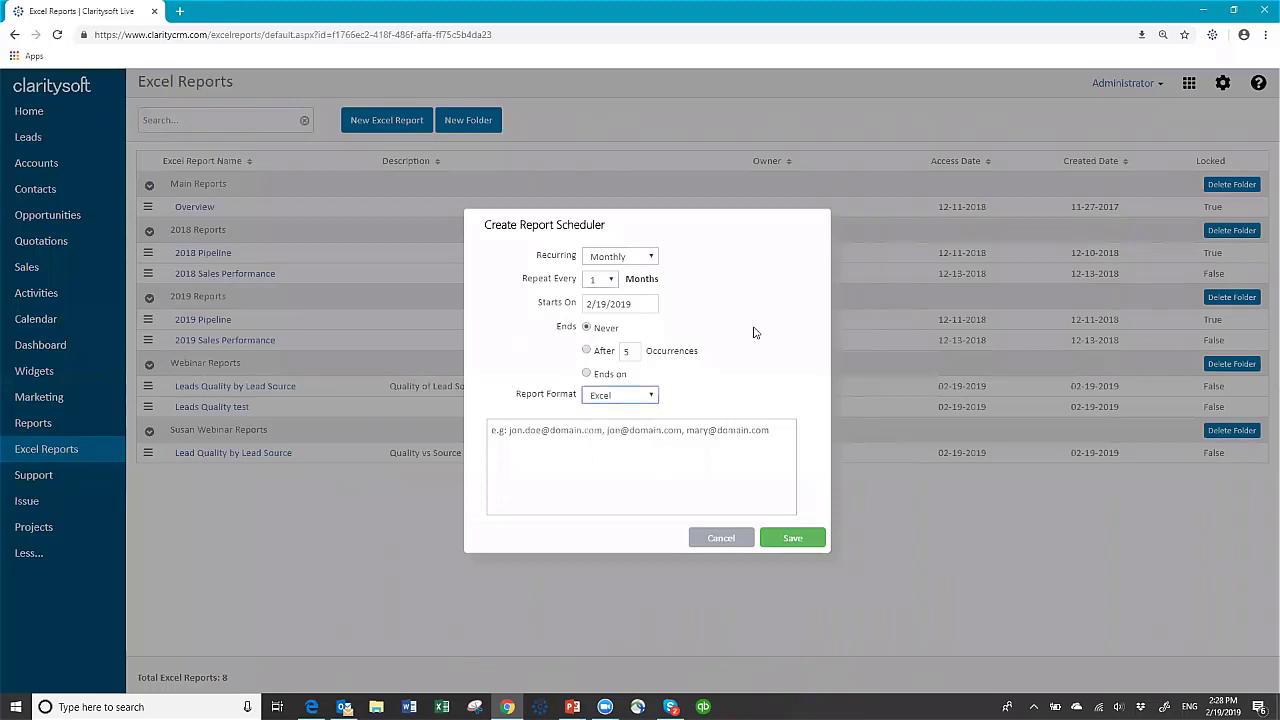
- Add the two recipients' e-mail addresses, set the start date to 02/21/2019, and save the schedule
left_click(538, 428)
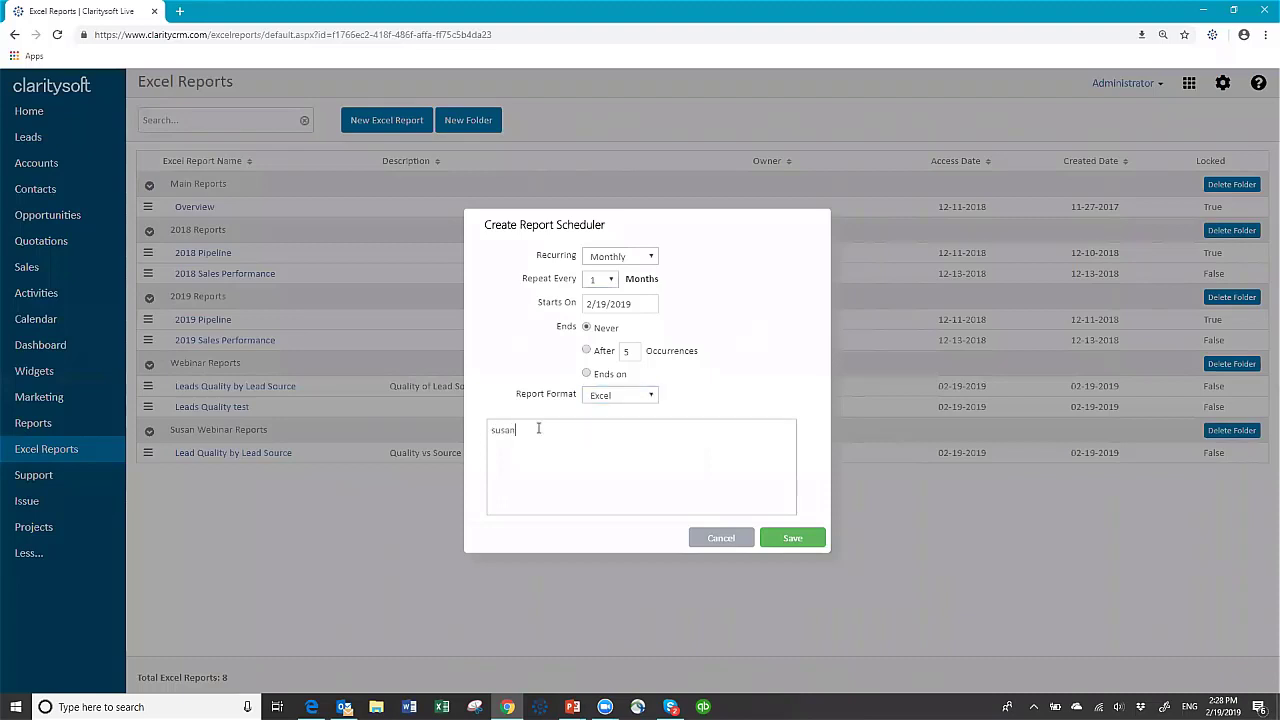
left_click_drag(615, 303, 631, 303)
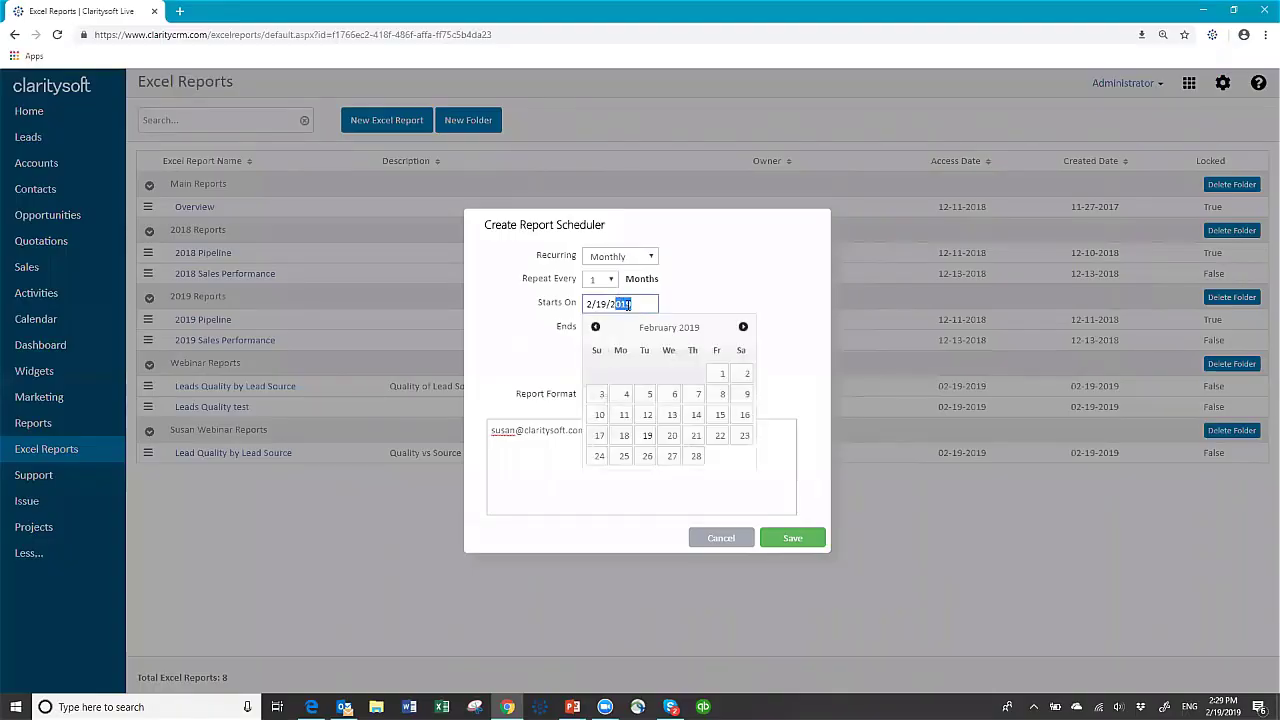
left_click(697, 436)
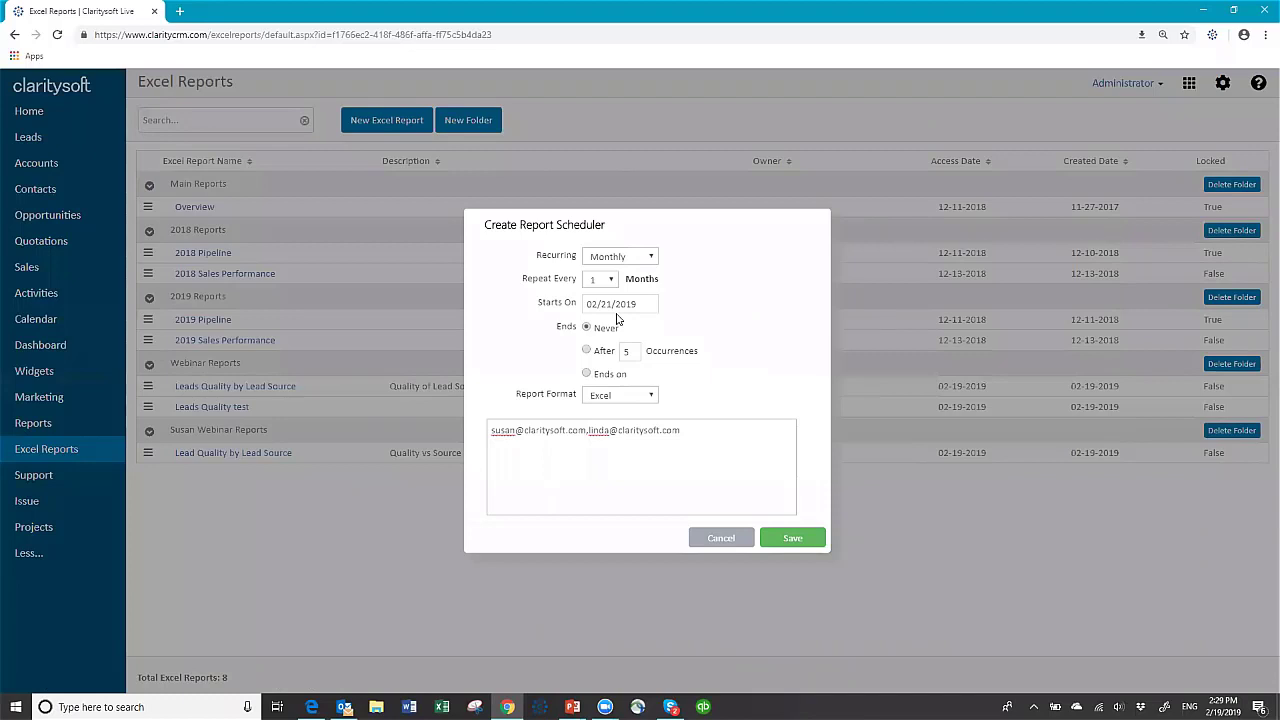
left_click(792, 541)
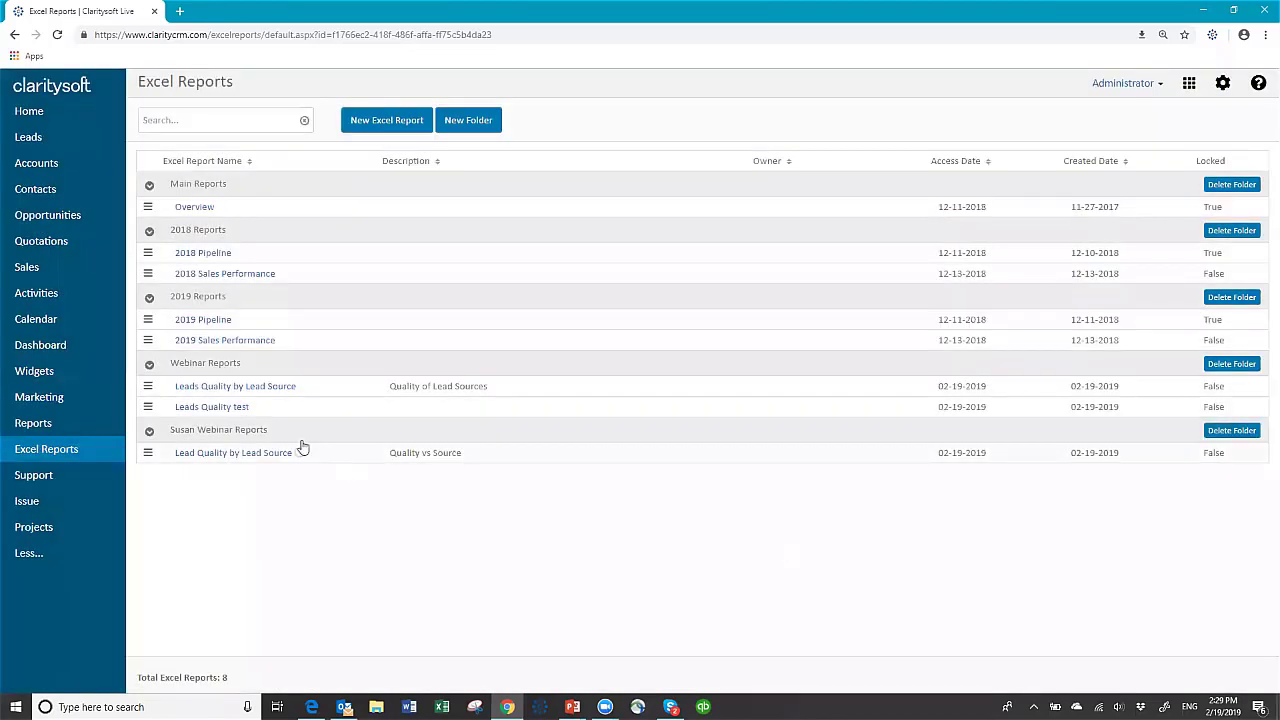